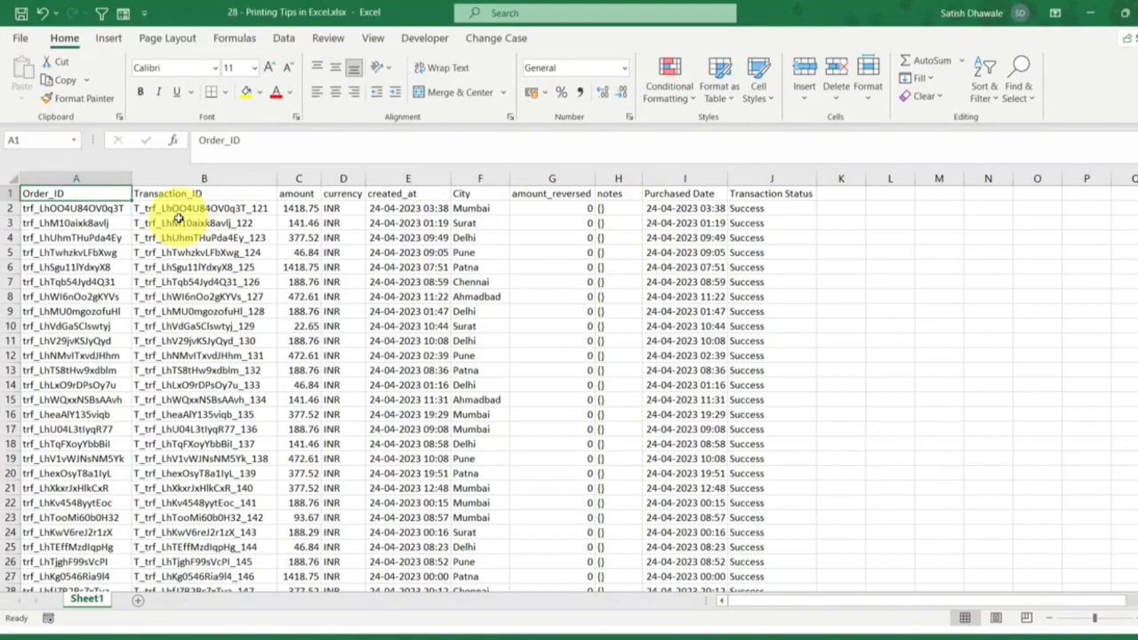
Apply all borders to the whole data table, from Order_ID to Transaction Status, and check the print preview
key(ctrl+p)
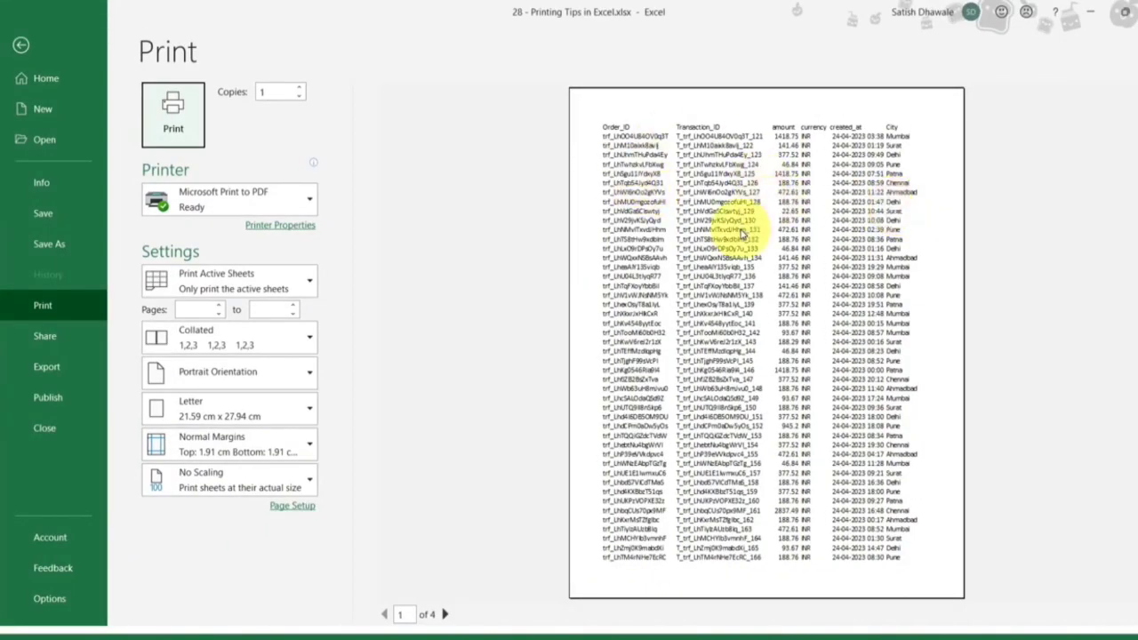
key(Escape)
key(ctrl+shift+End)
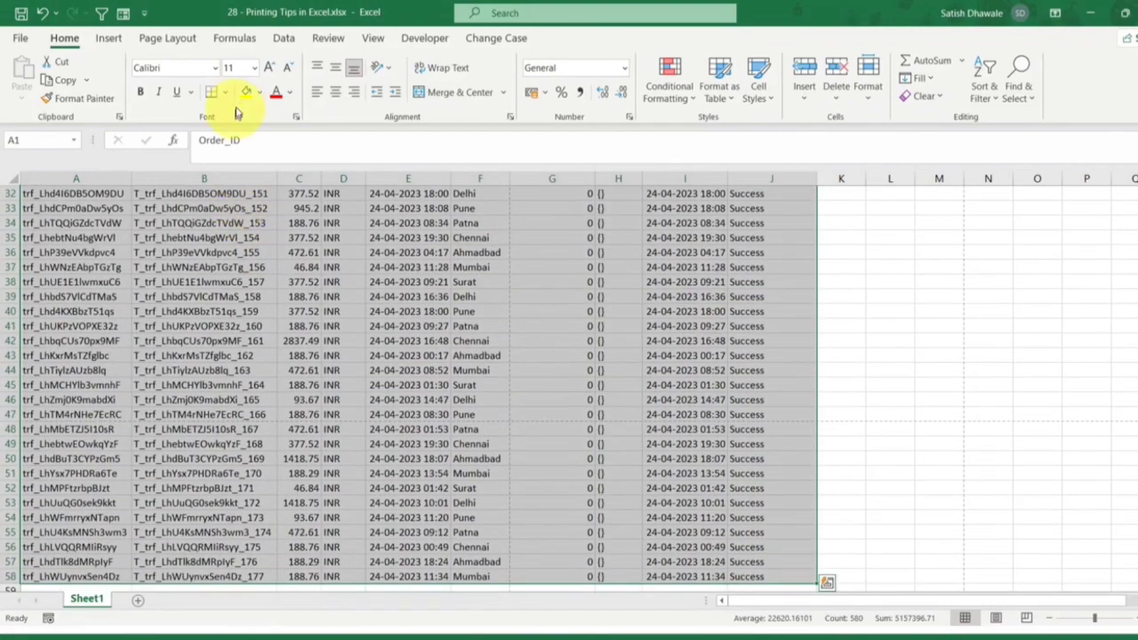
click(228, 95)
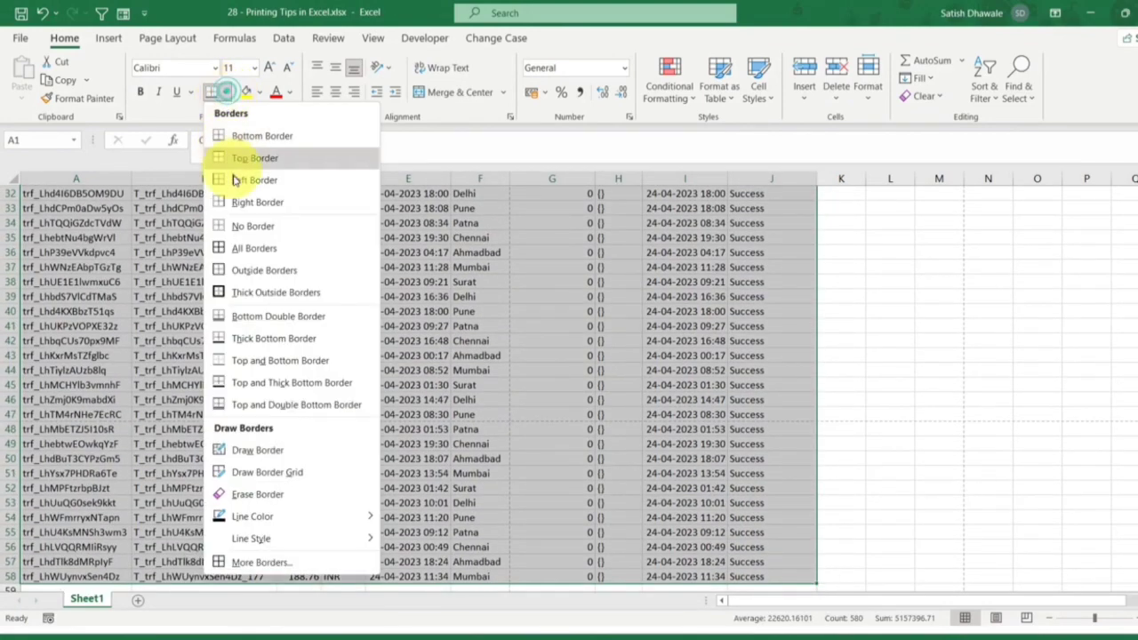
click(242, 247)
scroll(243, 249, up, 5)
scroll(243, 249, up, 6)
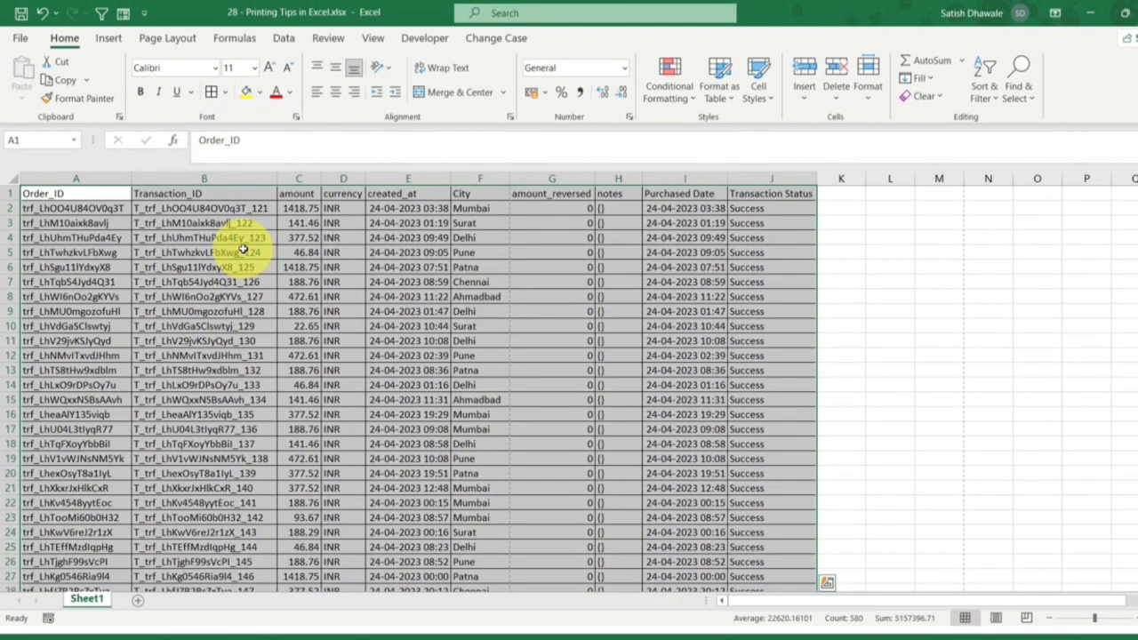
key(ctrl+p)
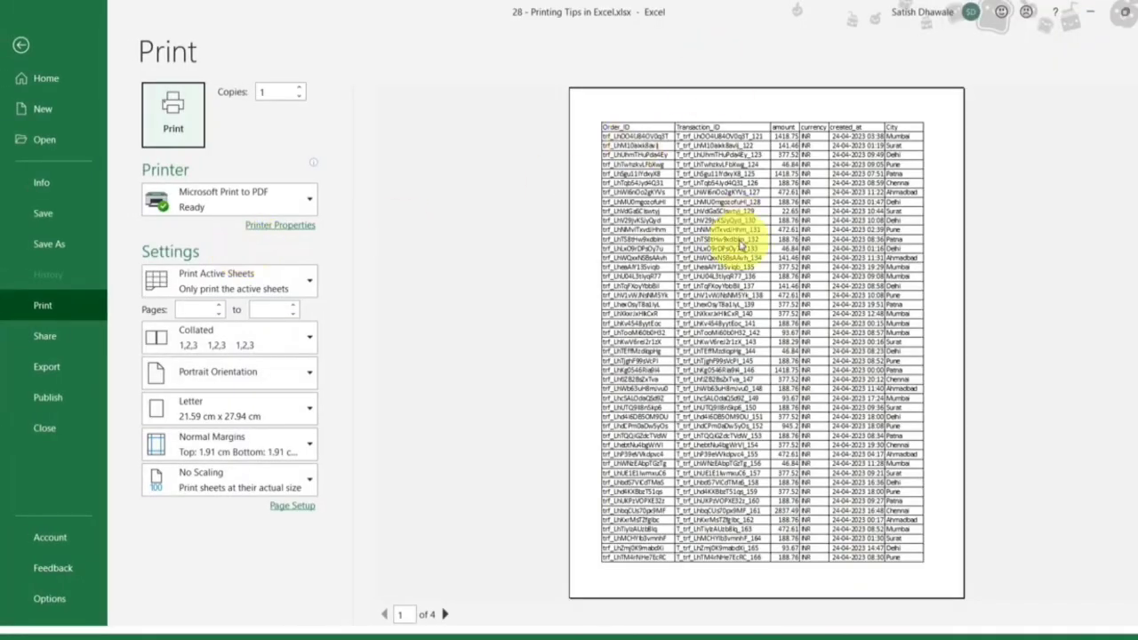
key(Escape)
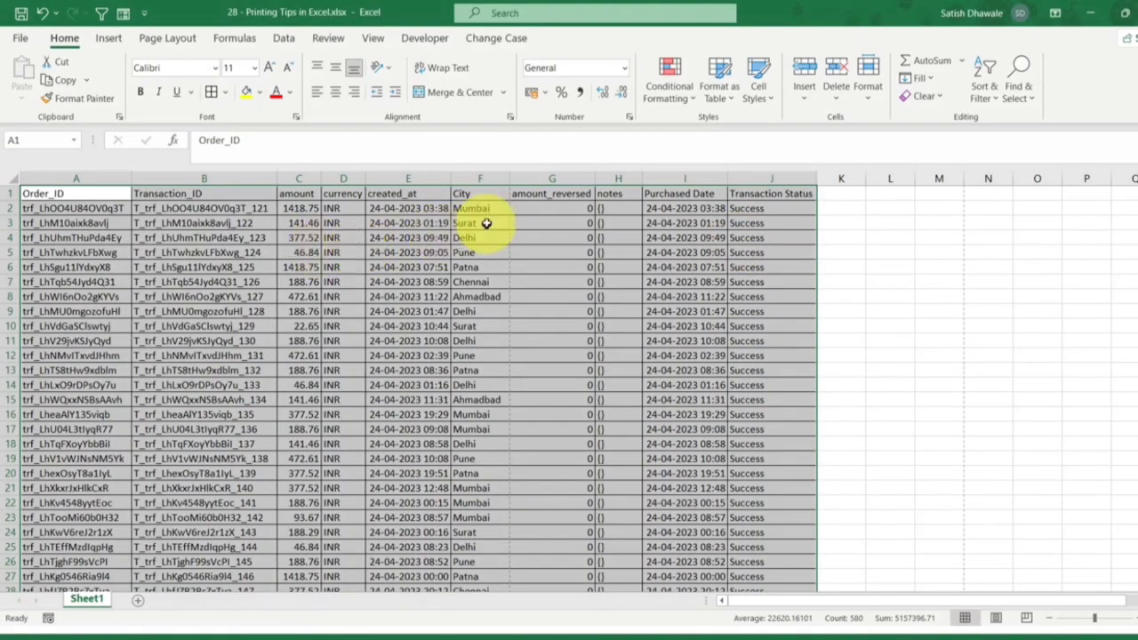
Narrow the currency column slightly to save page width
click(357, 222)
click(475, 194)
key(ctrl+shift+Down)
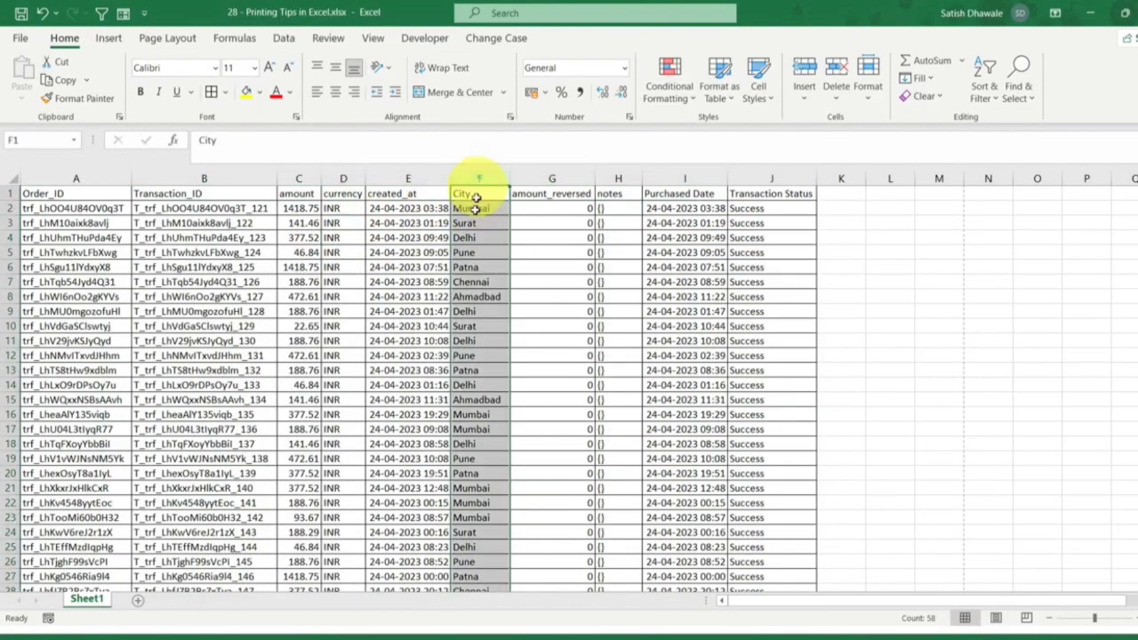
drag(364, 180, 361, 181)
Shorten the amount_reversed header to "amt_rev." and tighten the widths of its column and the City column
click(543, 179)
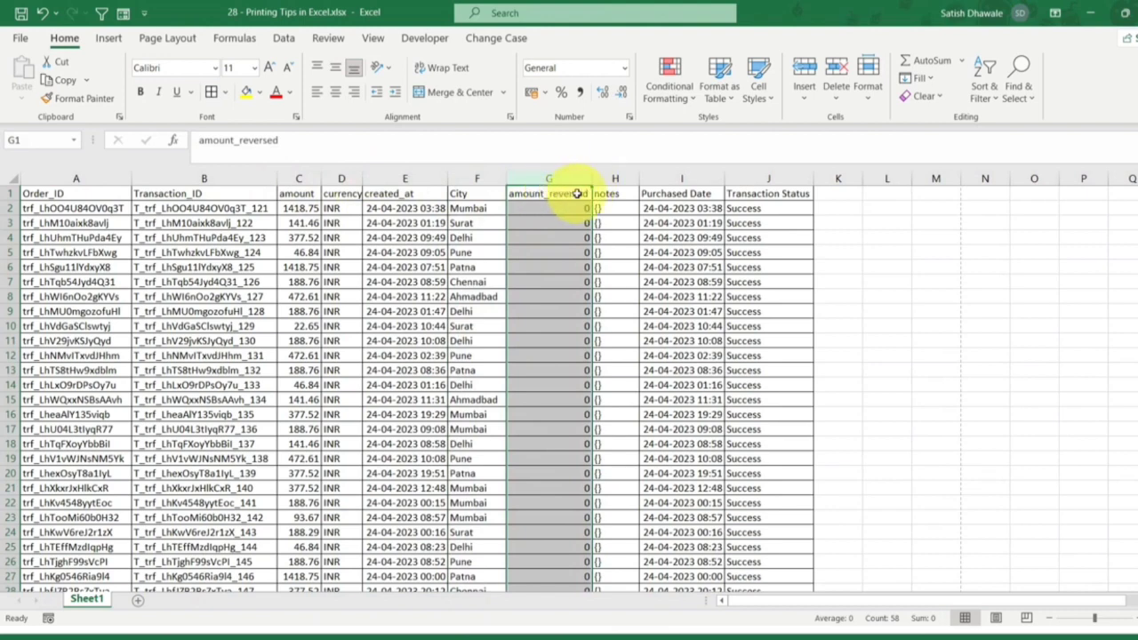
double_click(540, 193)
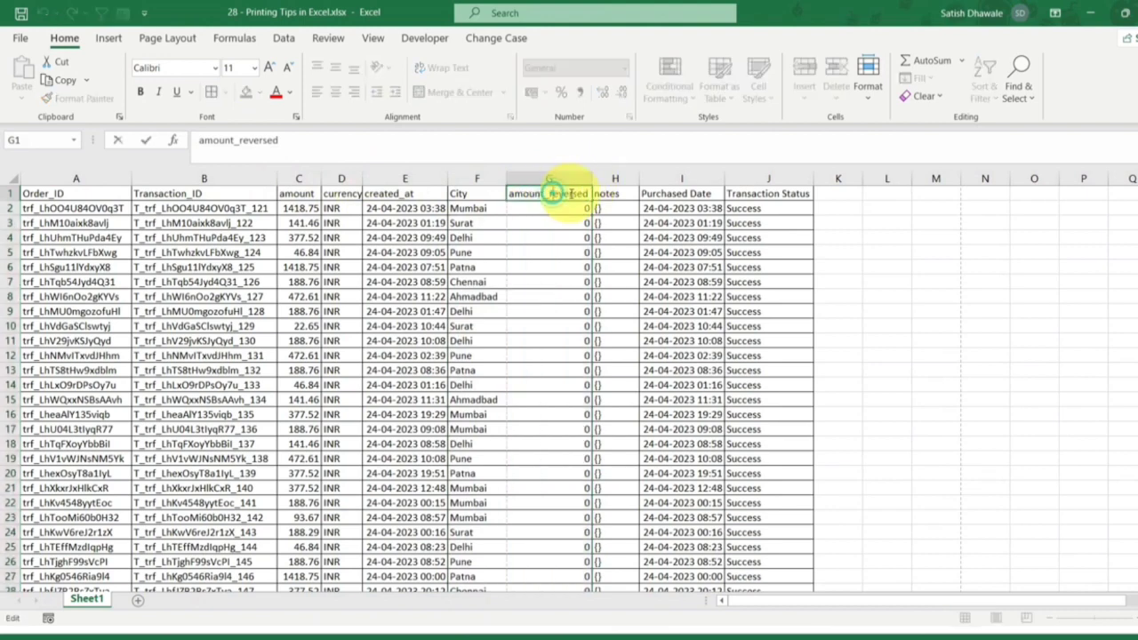
drag(520, 194, 539, 194)
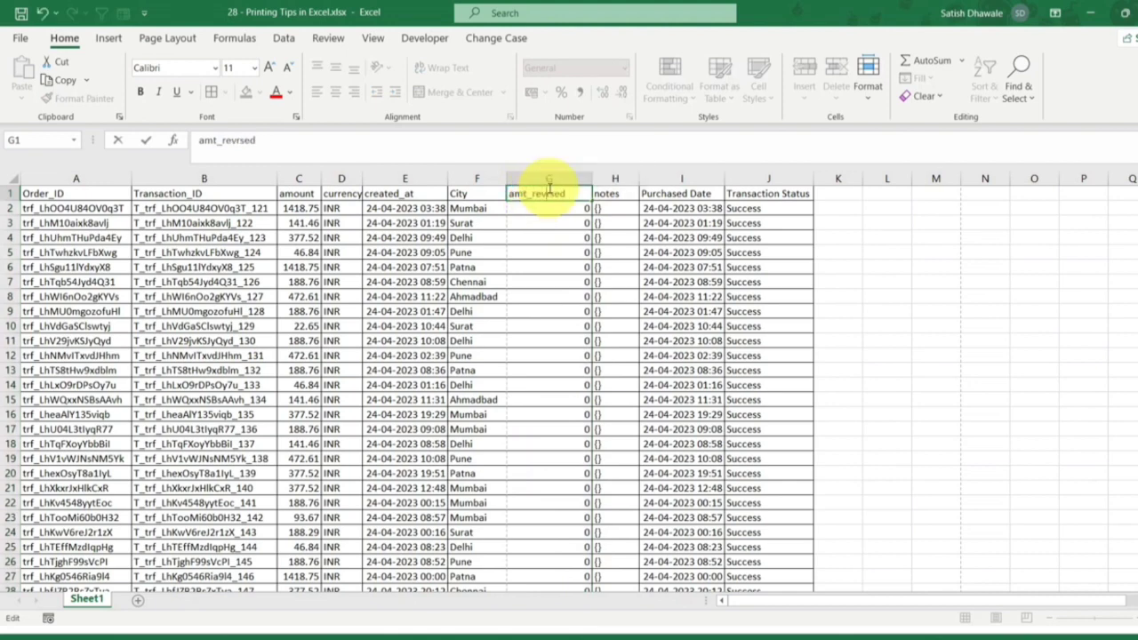
key(Return)
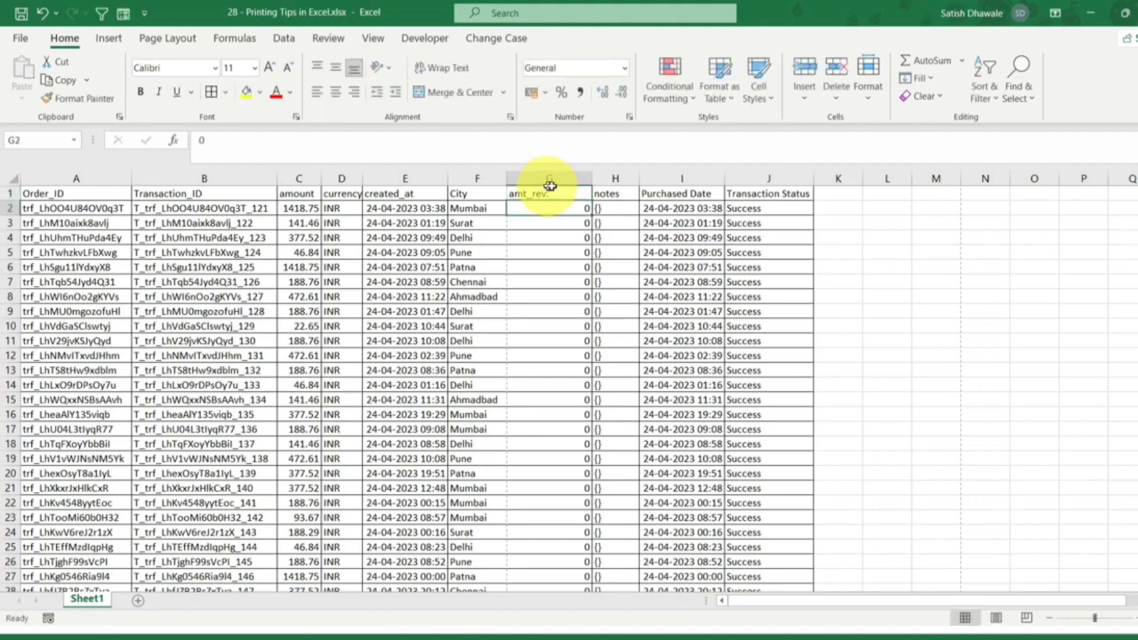
double_click(591, 179)
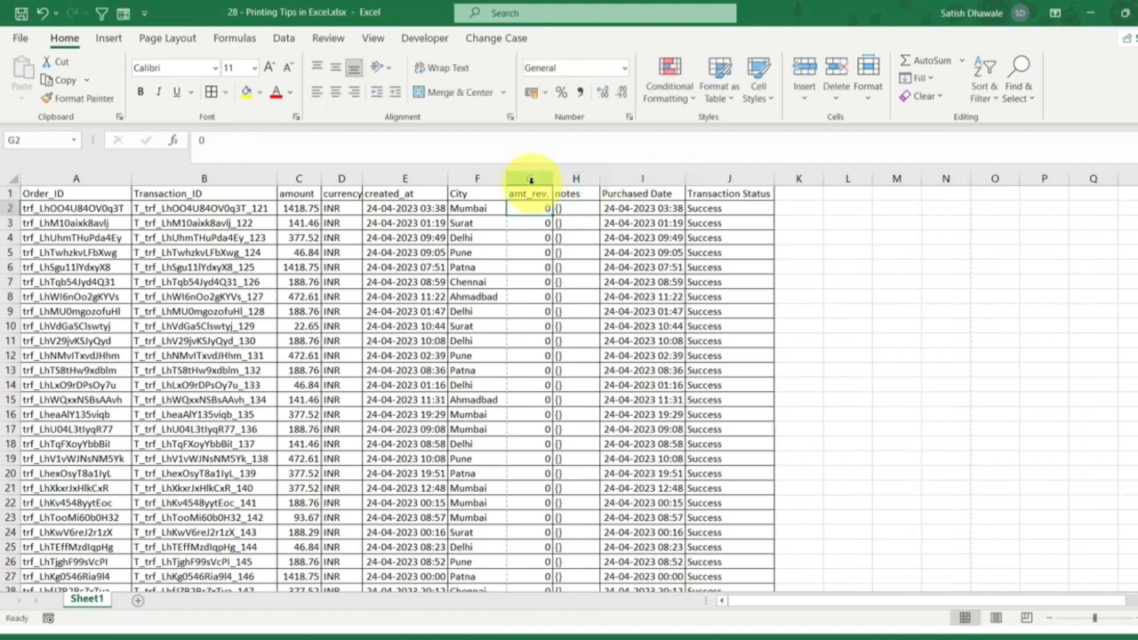
drag(507, 179, 503, 179)
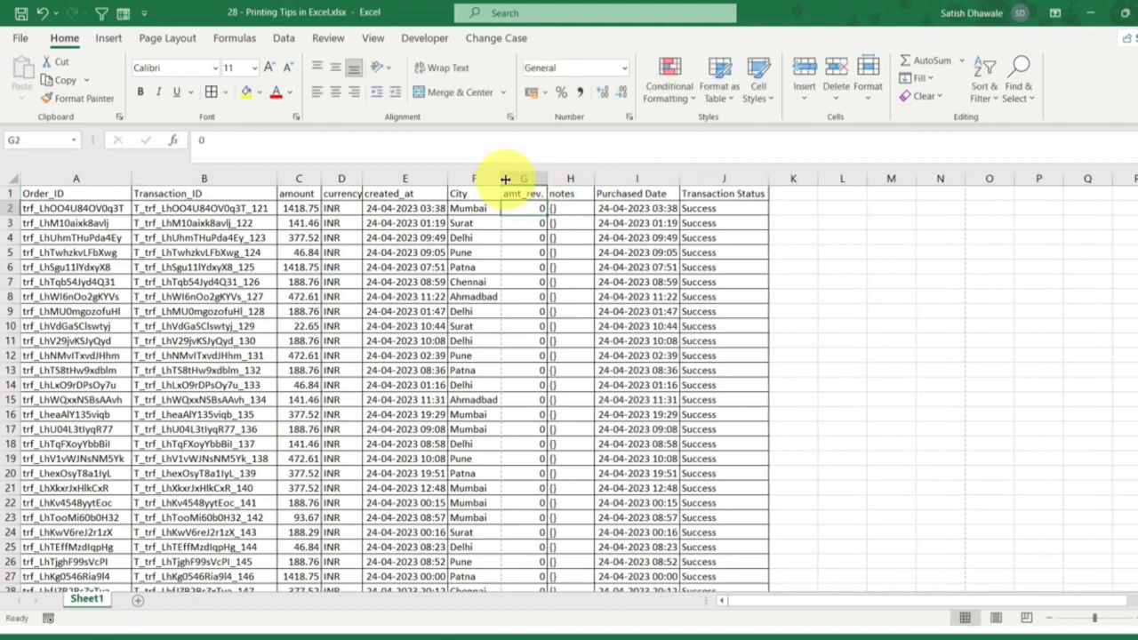
Set a custom right page margin of 0 for the printout, keeping the other margins
key(ctrl+p)
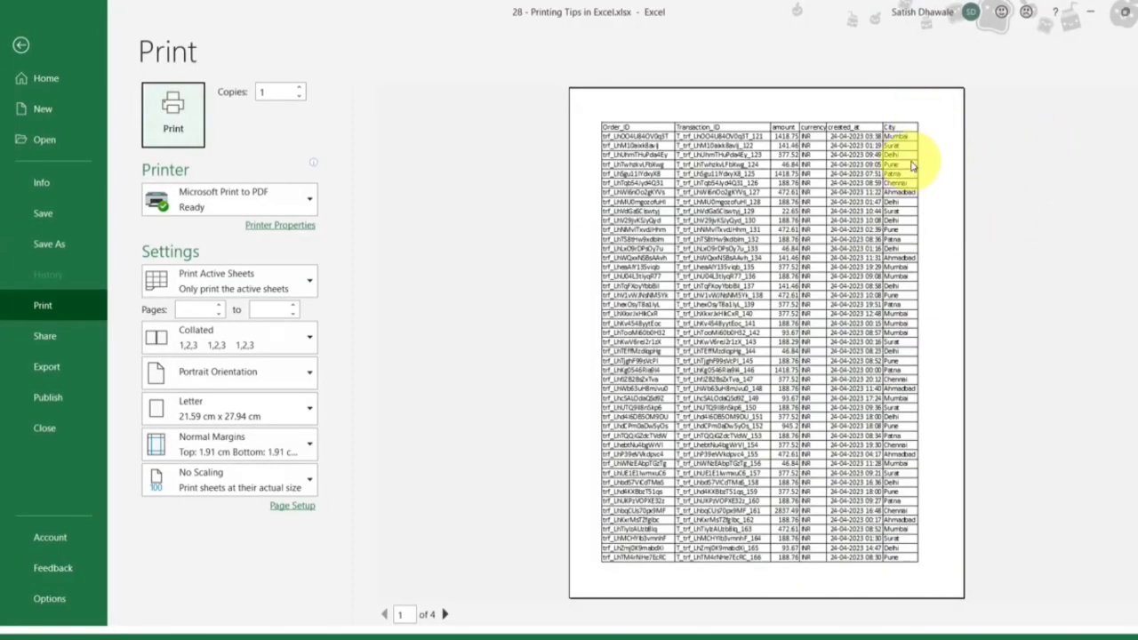
click(903, 160)
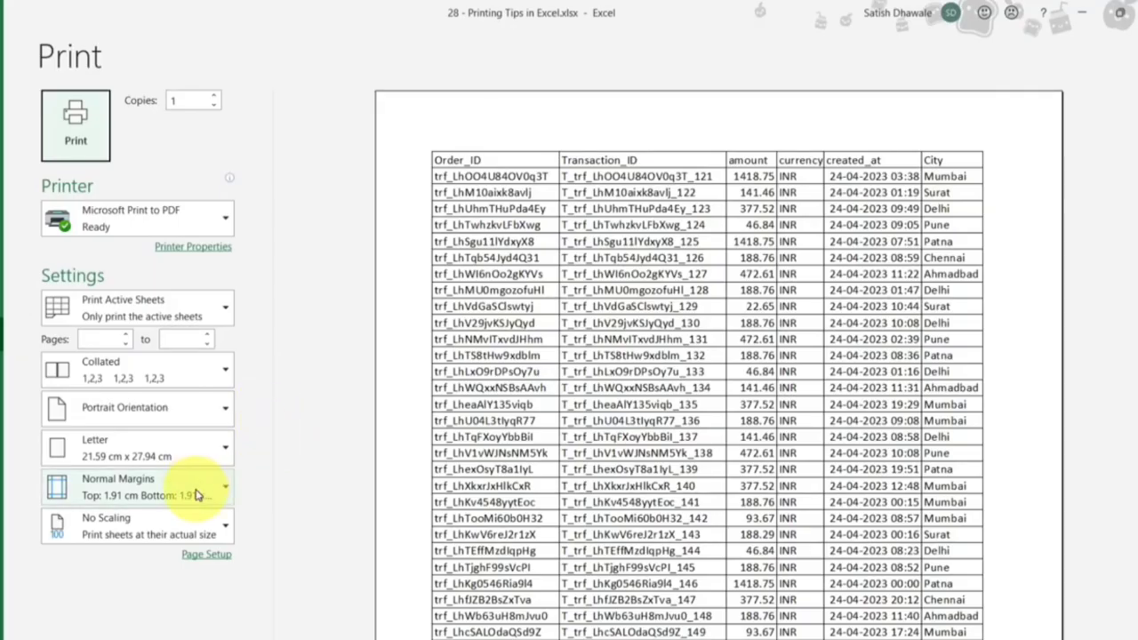
click(199, 490)
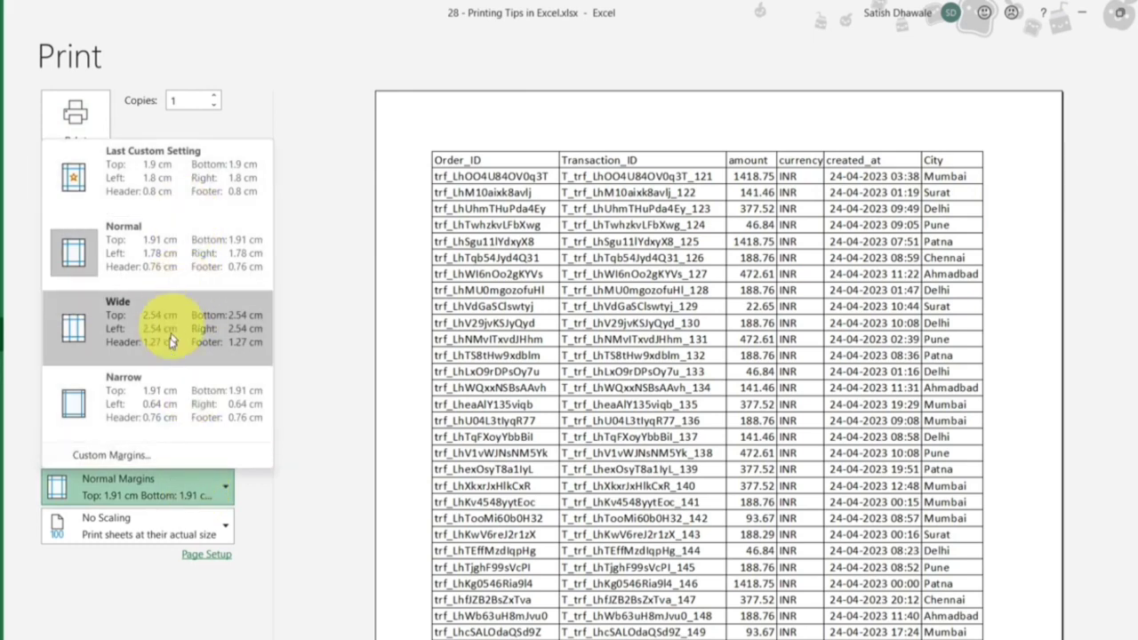
click(104, 459)
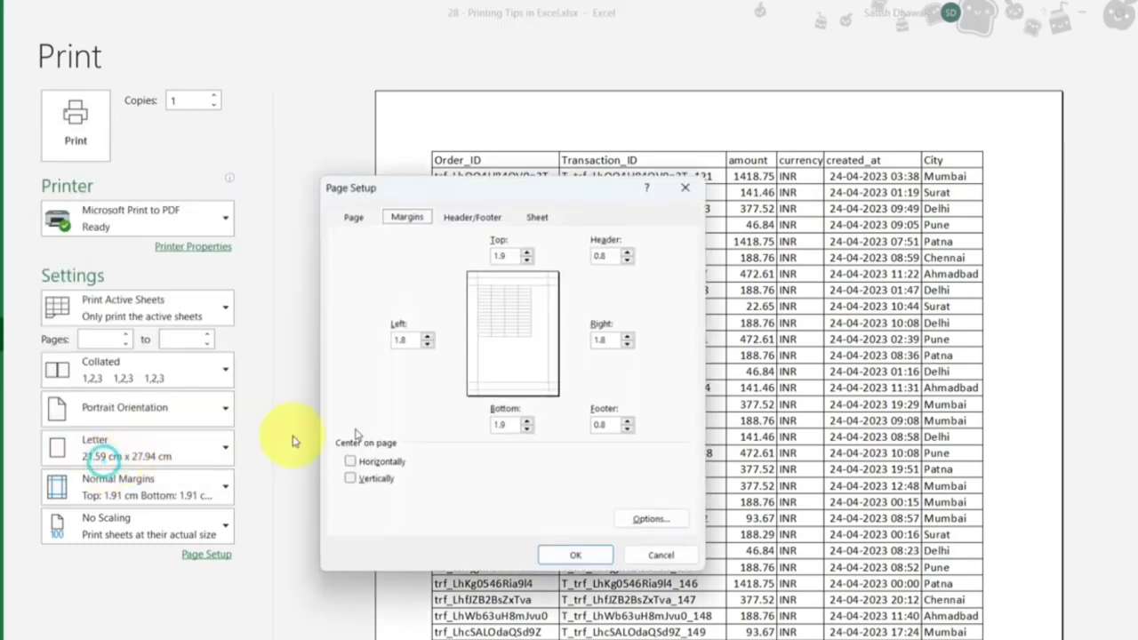
click(627, 345)
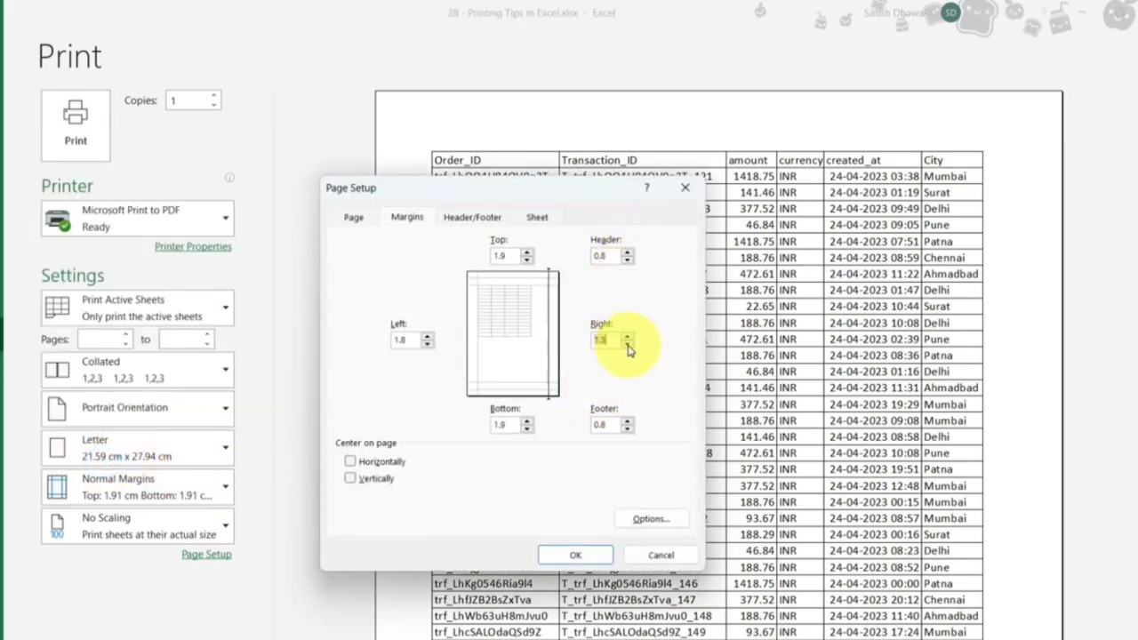
click(628, 346)
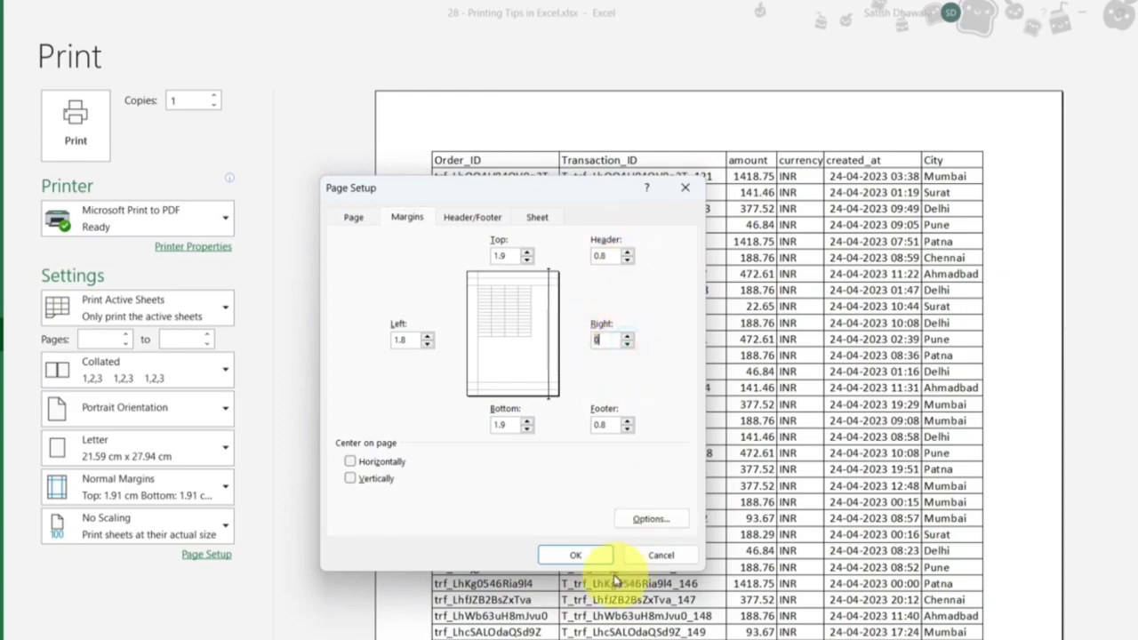
click(575, 555)
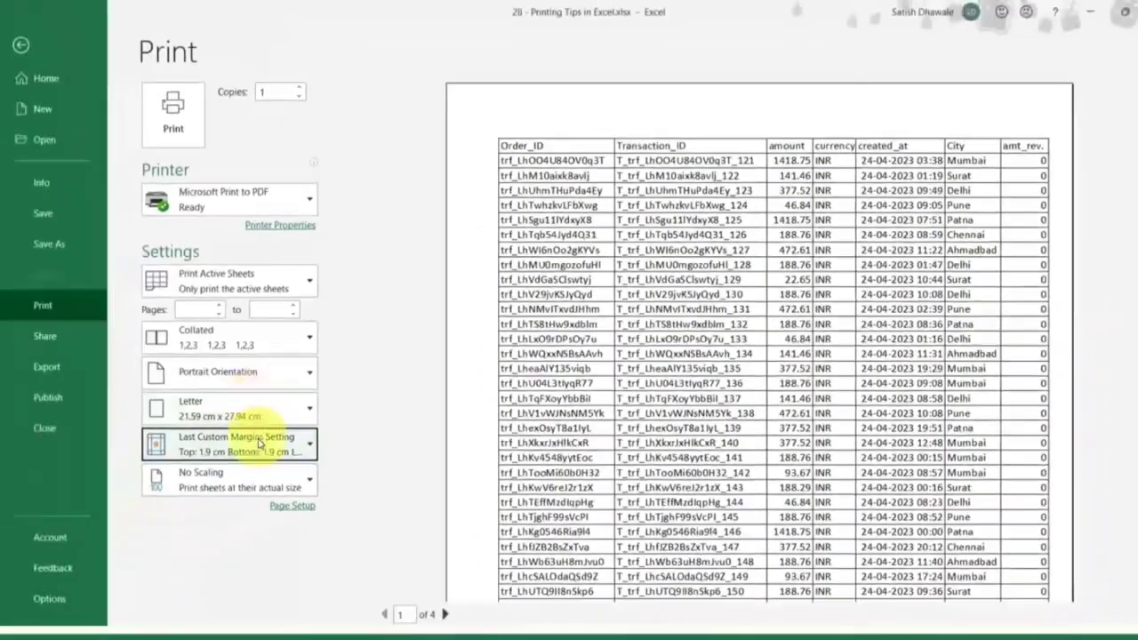
Reset the print margins to Normal and check the print preview
click(271, 440)
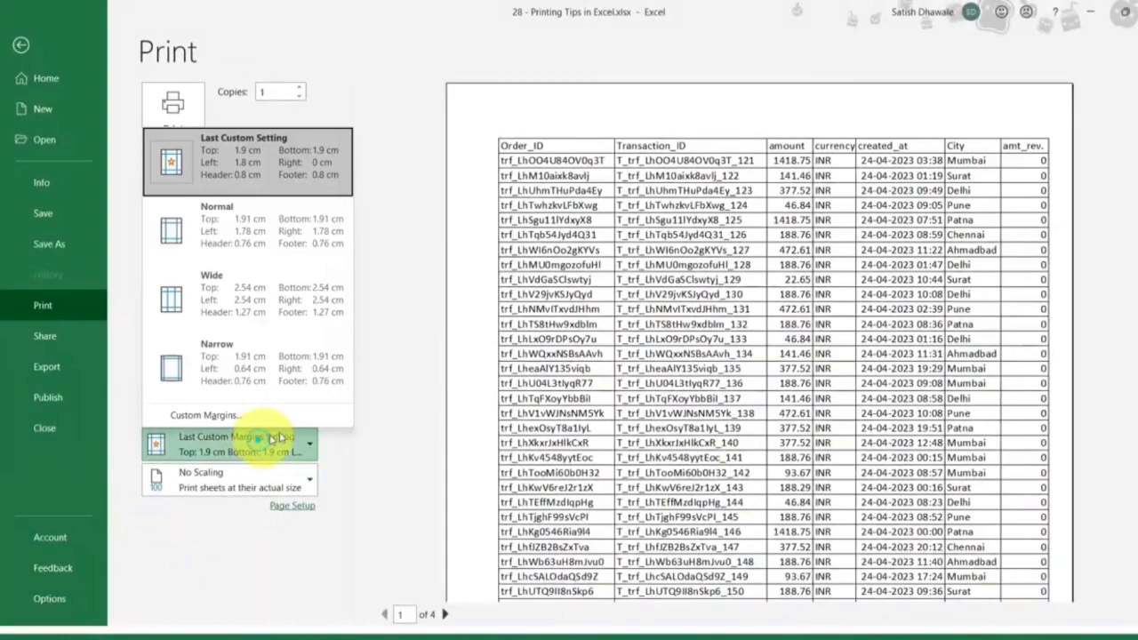
click(257, 227)
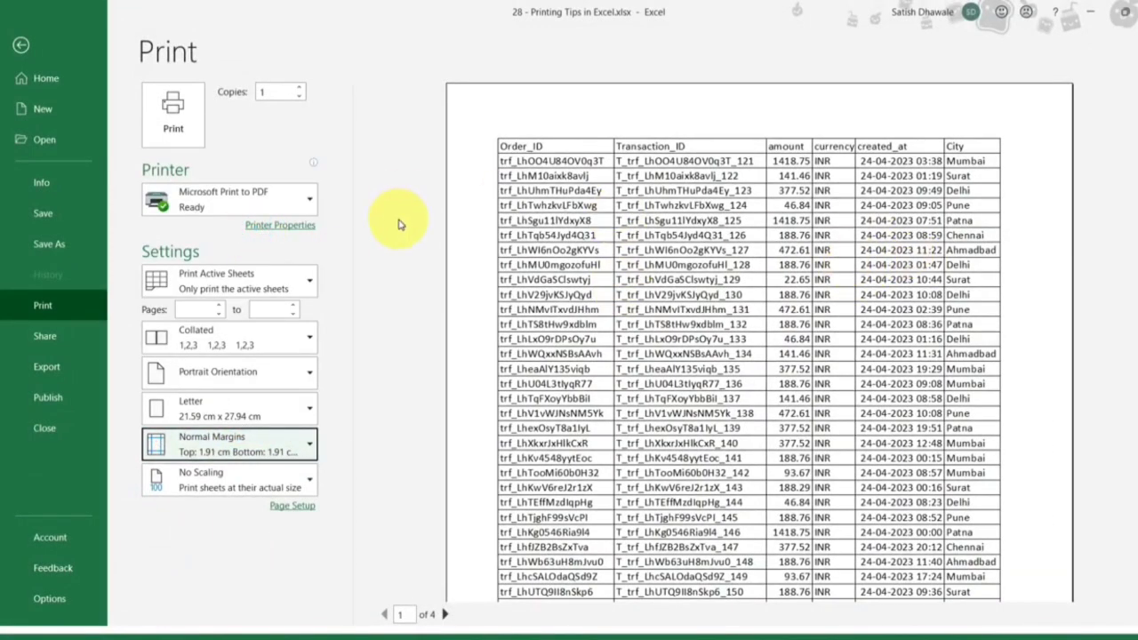
key(Escape)
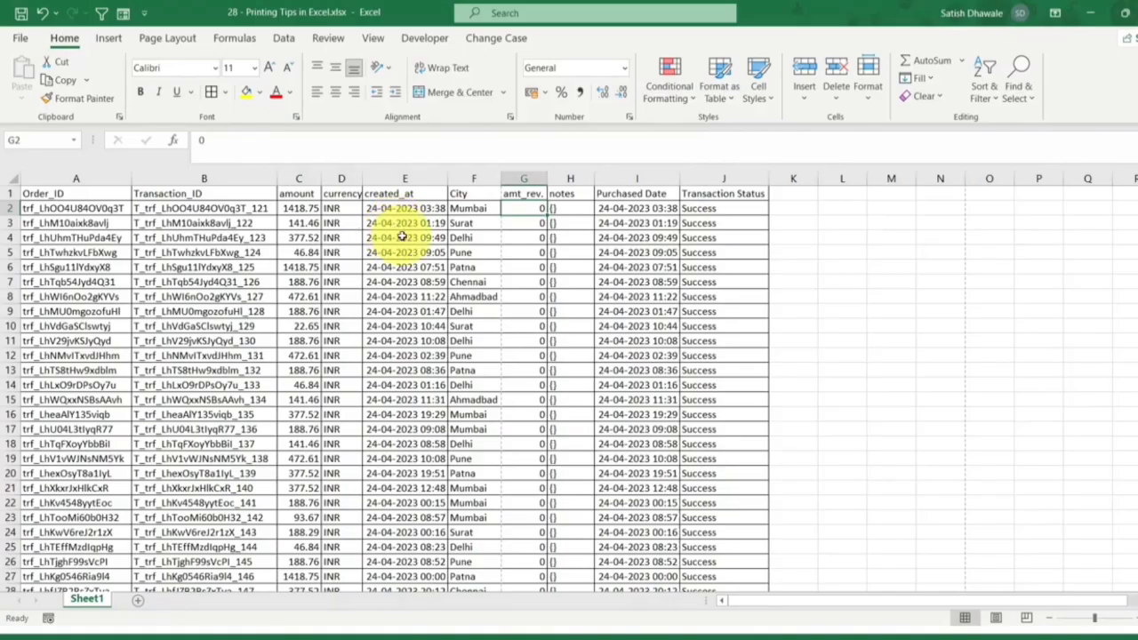
key(ctrl+p)
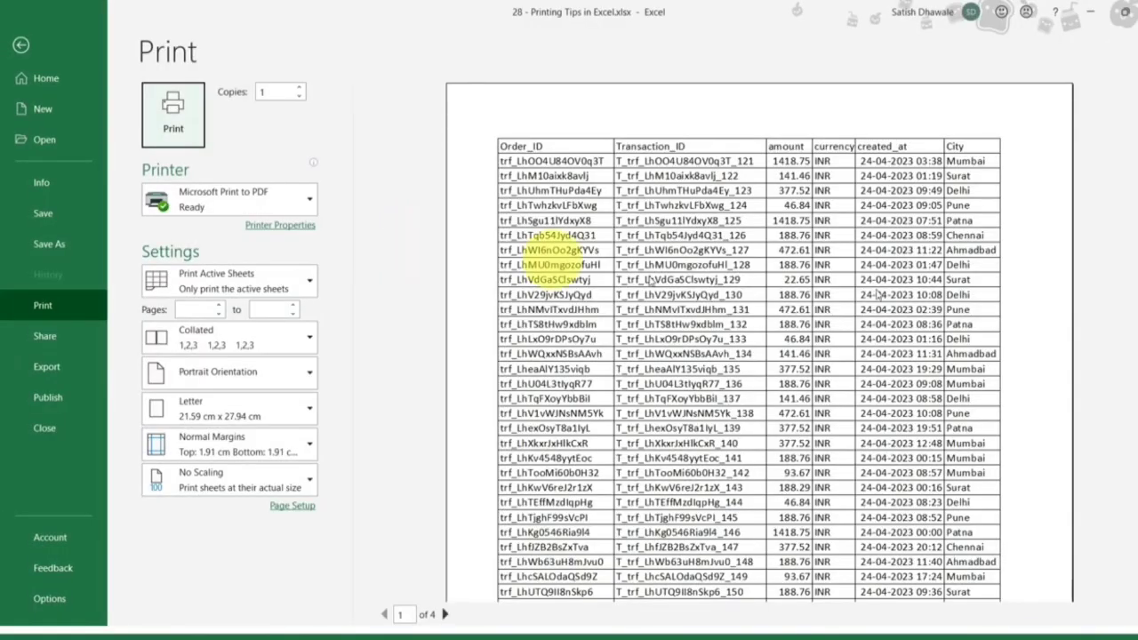
key(Escape)
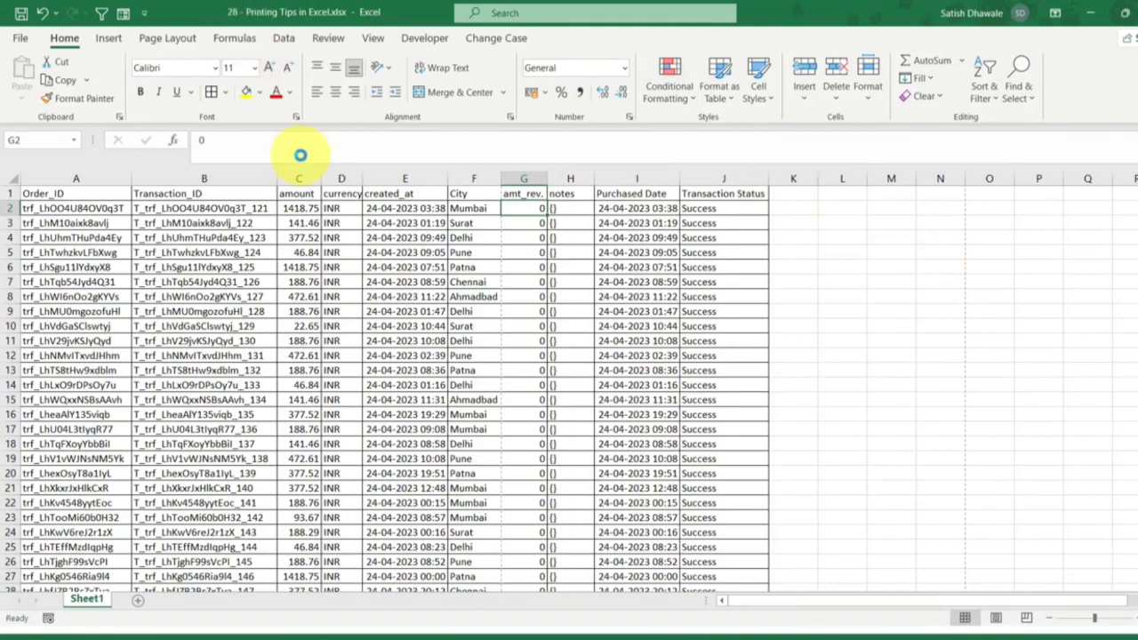
Preview the printout in Landscape Orientation and return it to Portrait Orientation
key(ctrl+p)
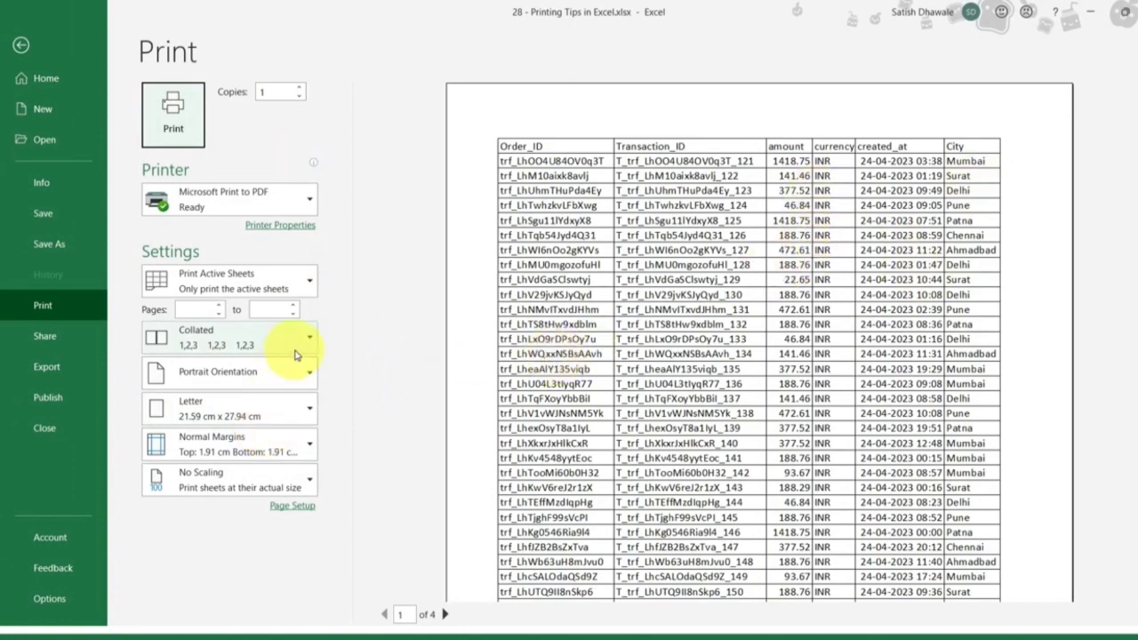
click(210, 377)
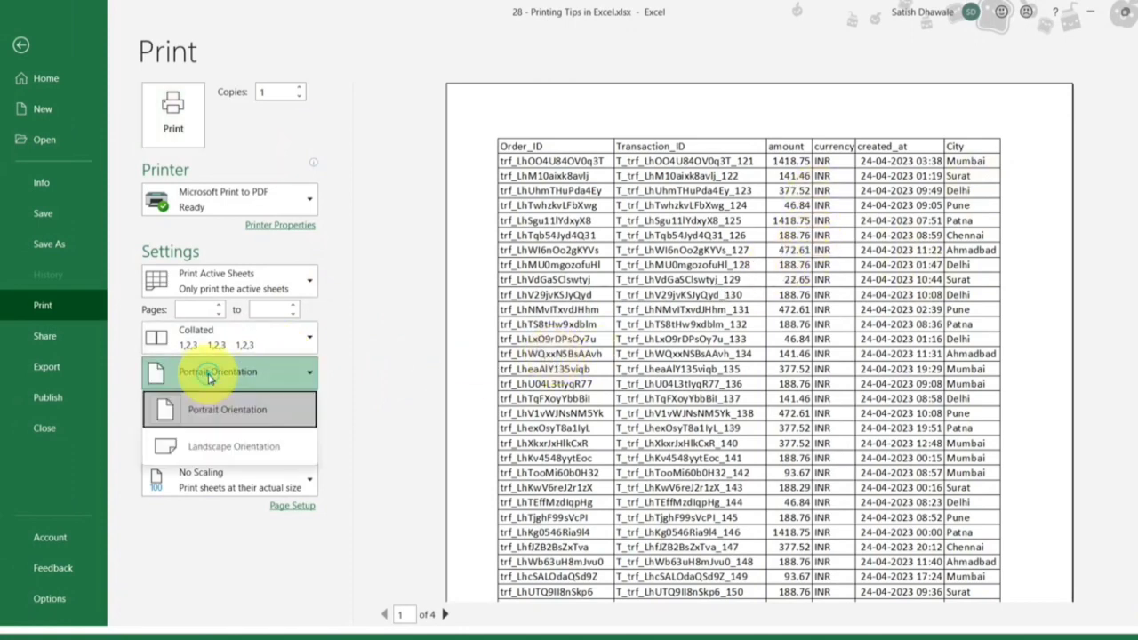
click(201, 452)
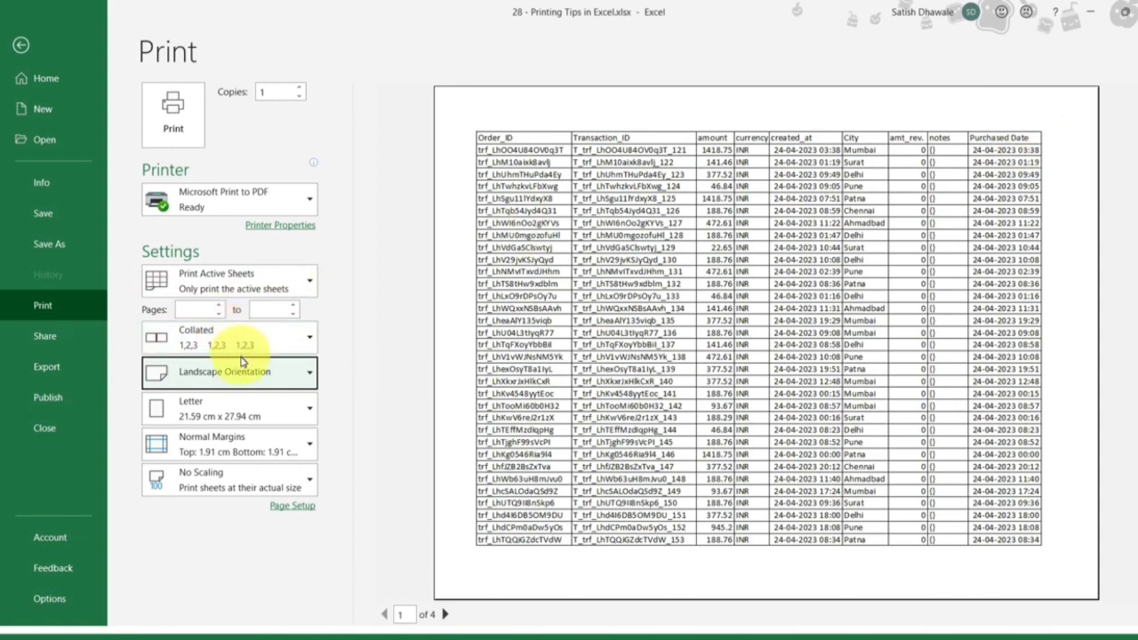
click(217, 383)
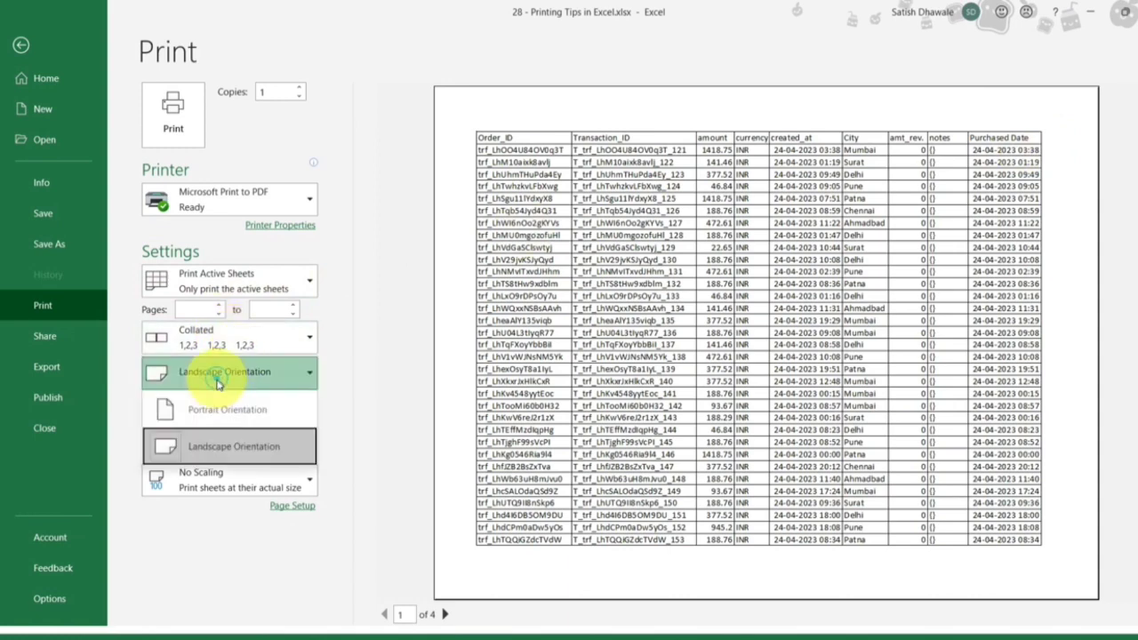
click(220, 406)
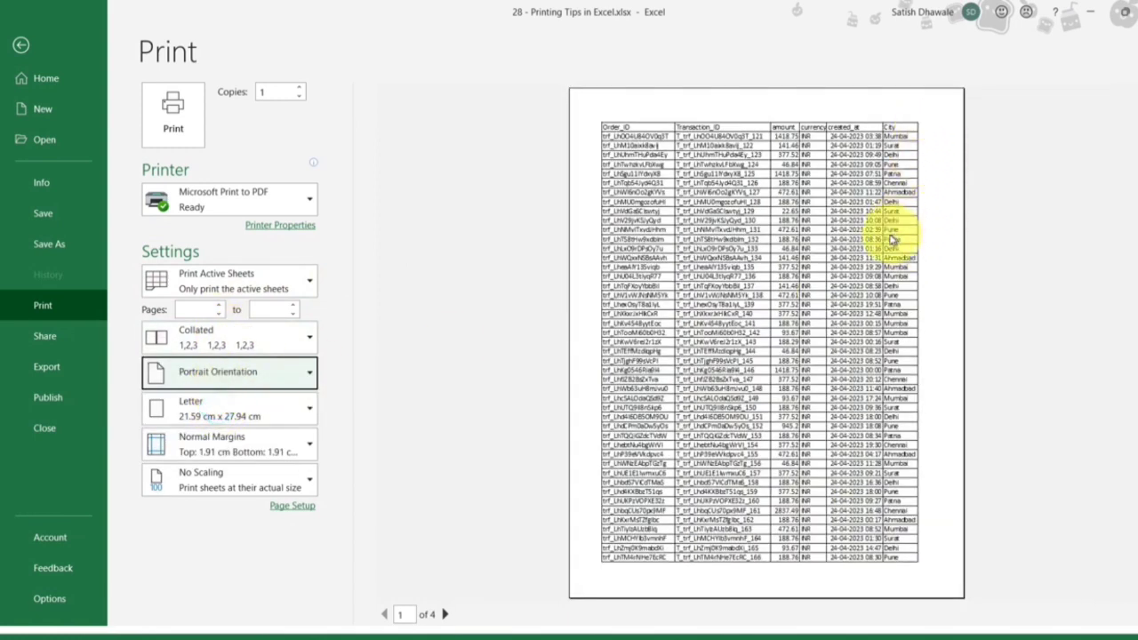
Preview the printout scaled with Fit All Columns on One Page and return it to No Scaling
click(214, 495)
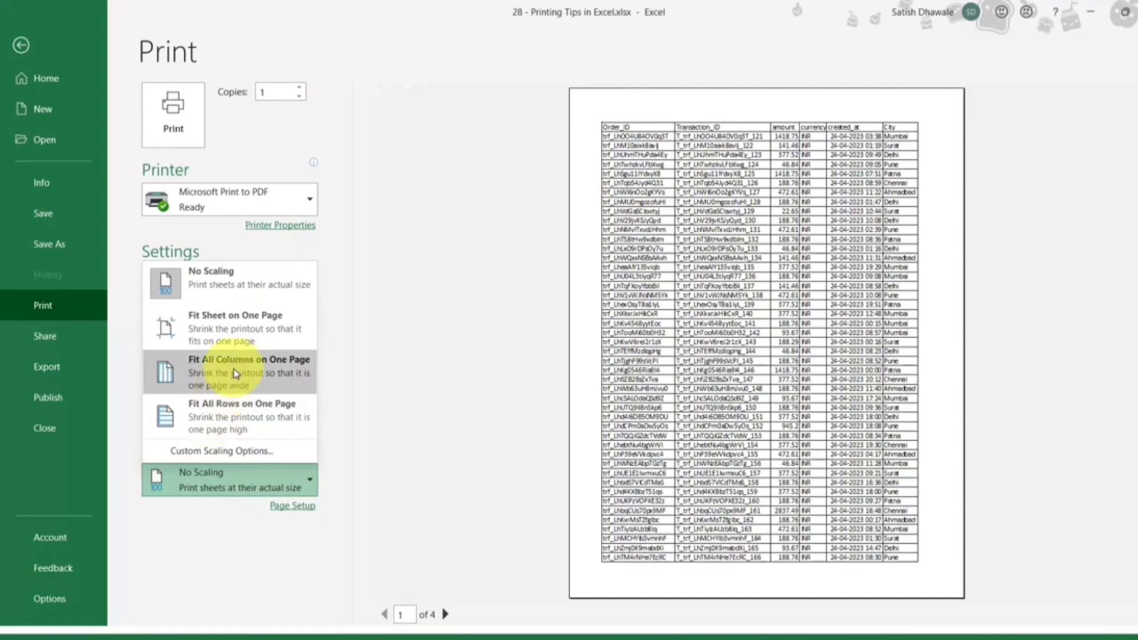
click(234, 375)
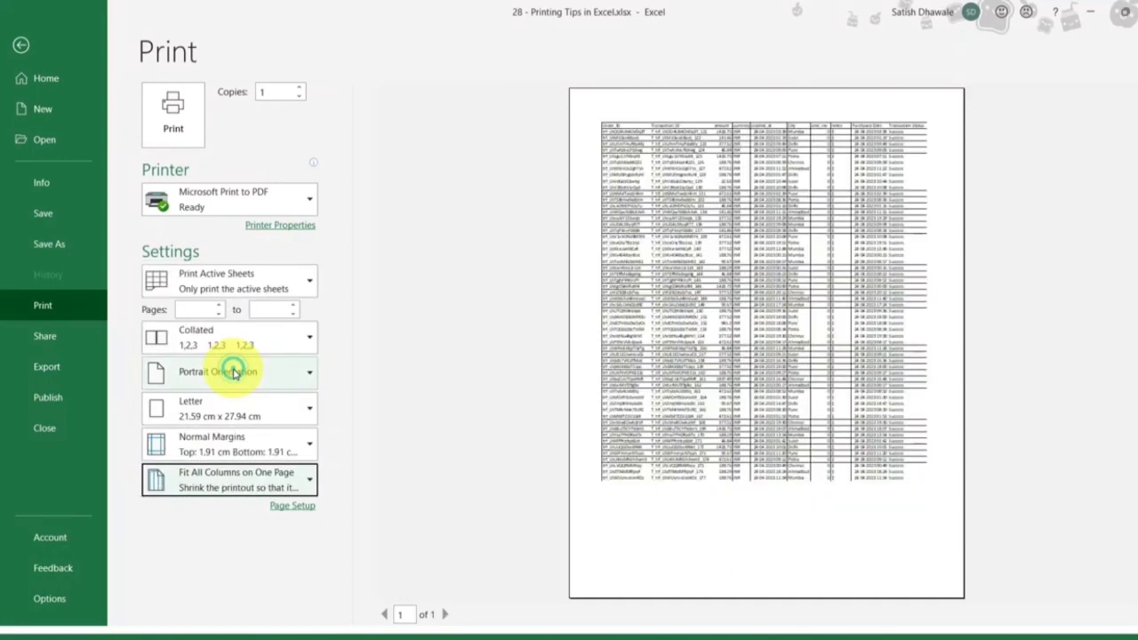
click(933, 123)
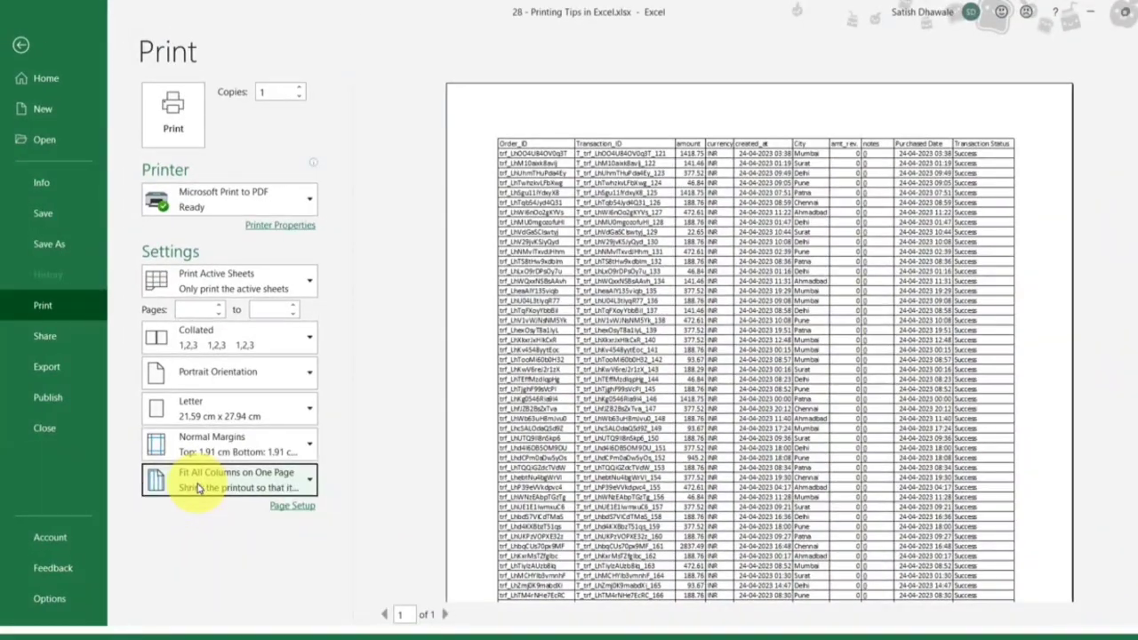
click(196, 484)
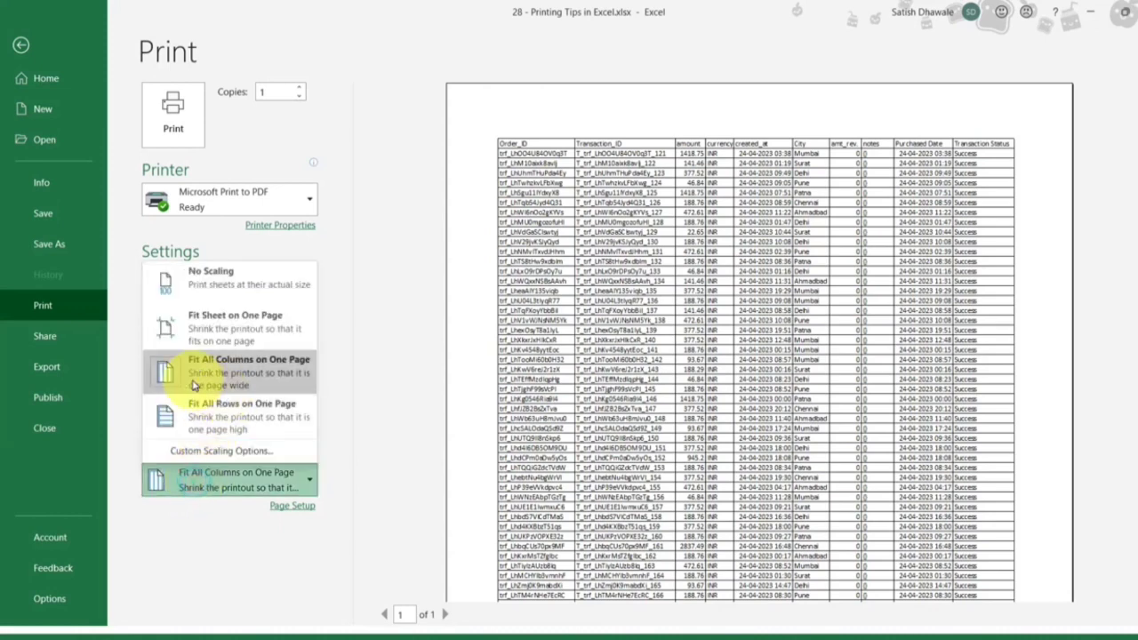
click(224, 280)
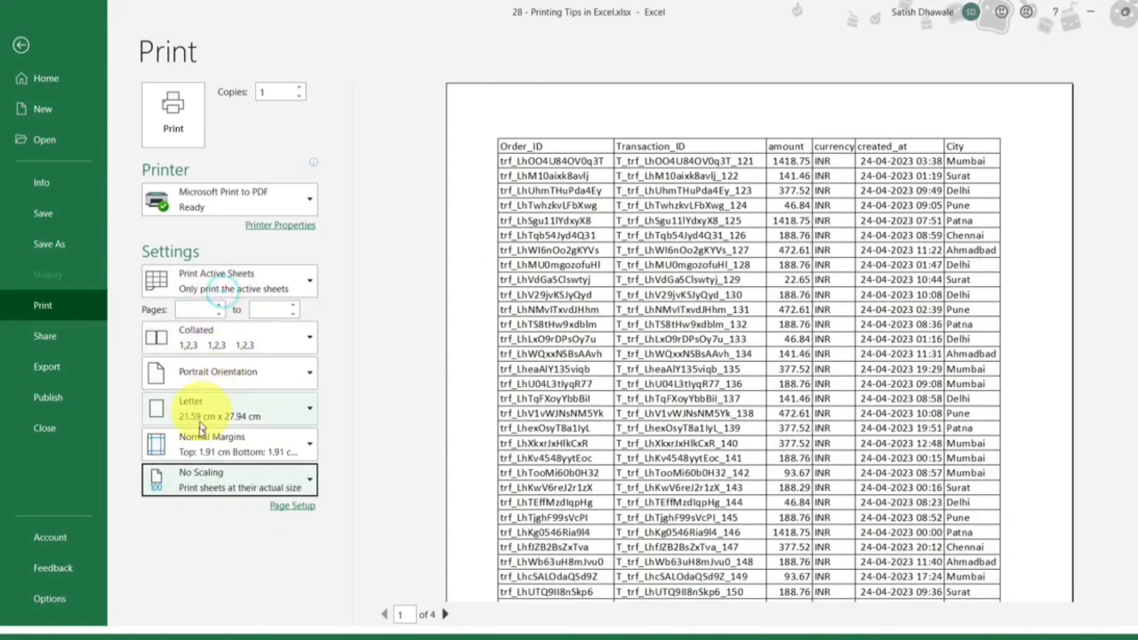
Preview the printout scaled with Fit All Rows on One Page, checking the first and second pages
click(203, 484)
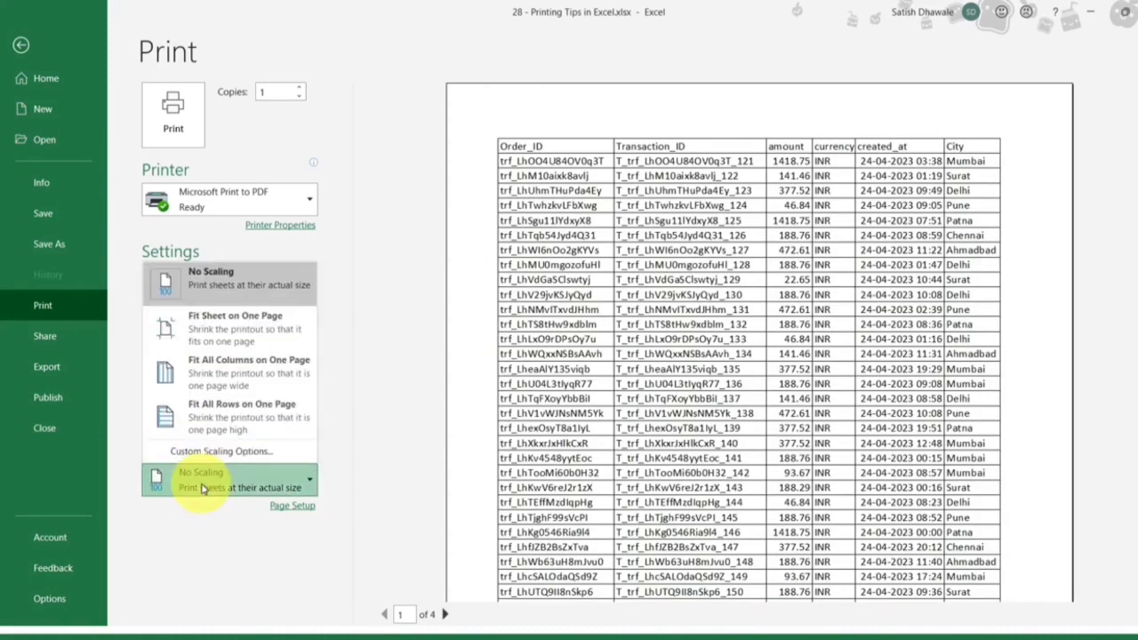
click(212, 426)
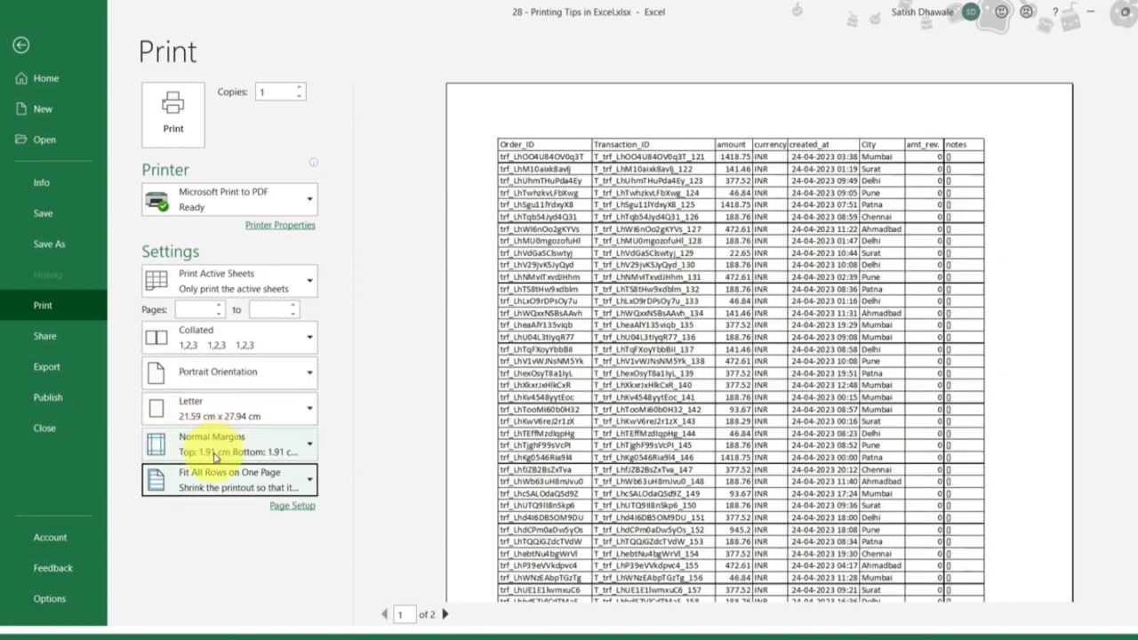
click(213, 491)
click(214, 429)
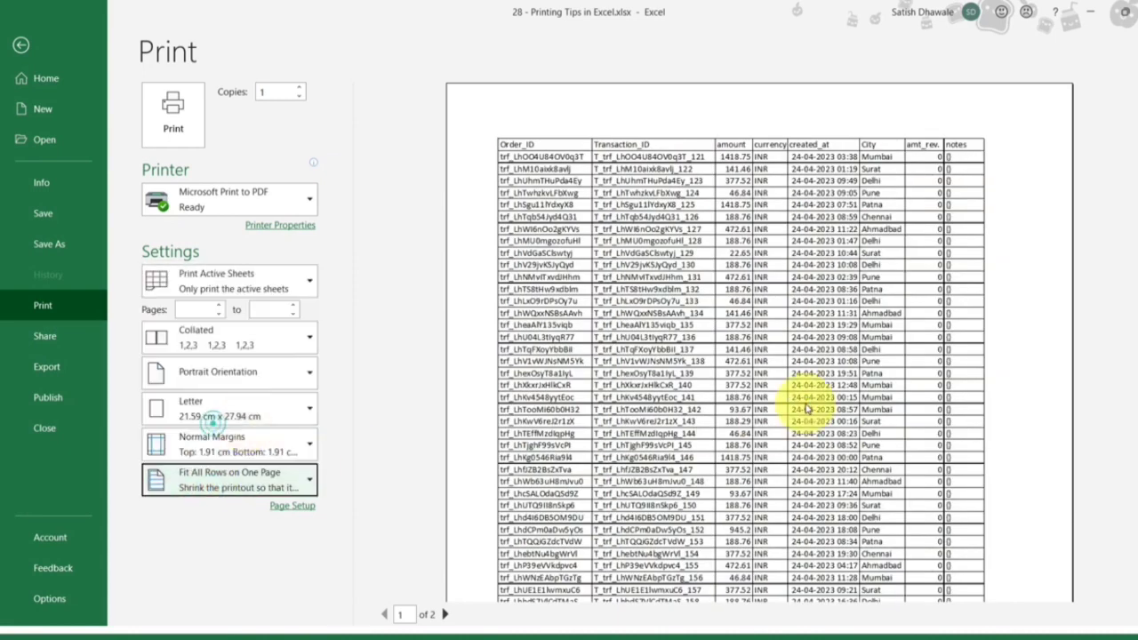
scroll(789, 406, down, 5)
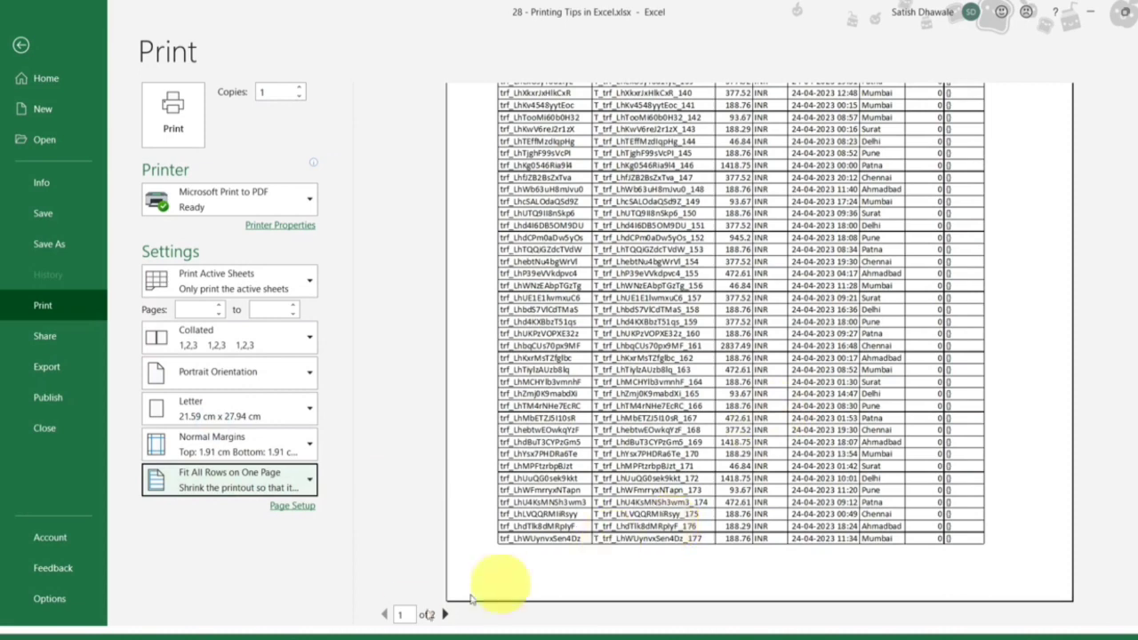
click(446, 613)
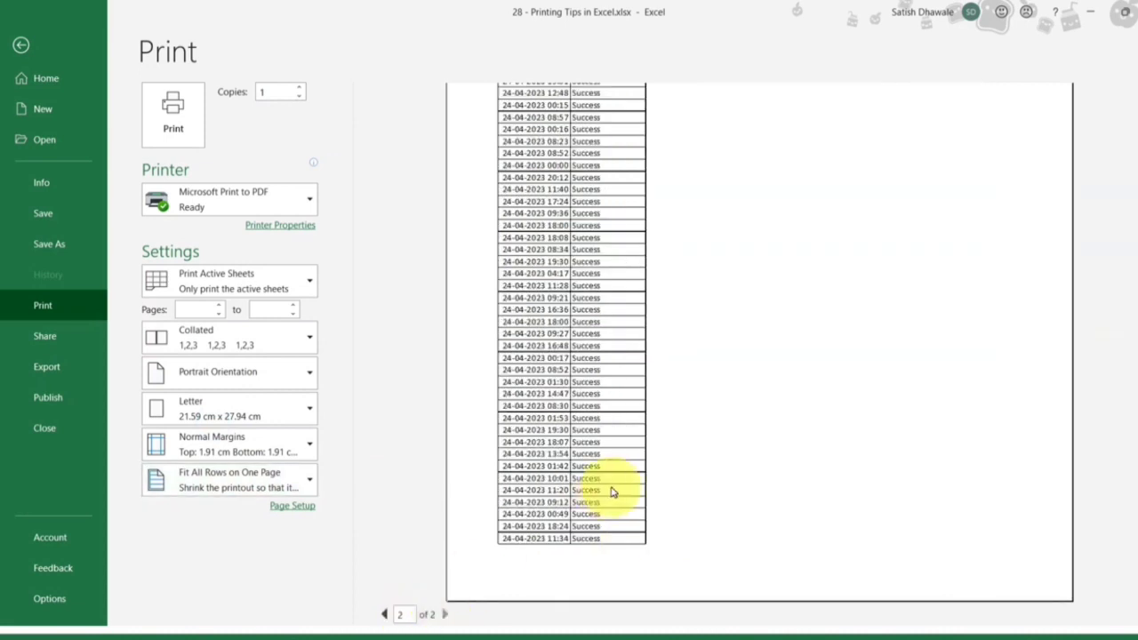
click(384, 614)
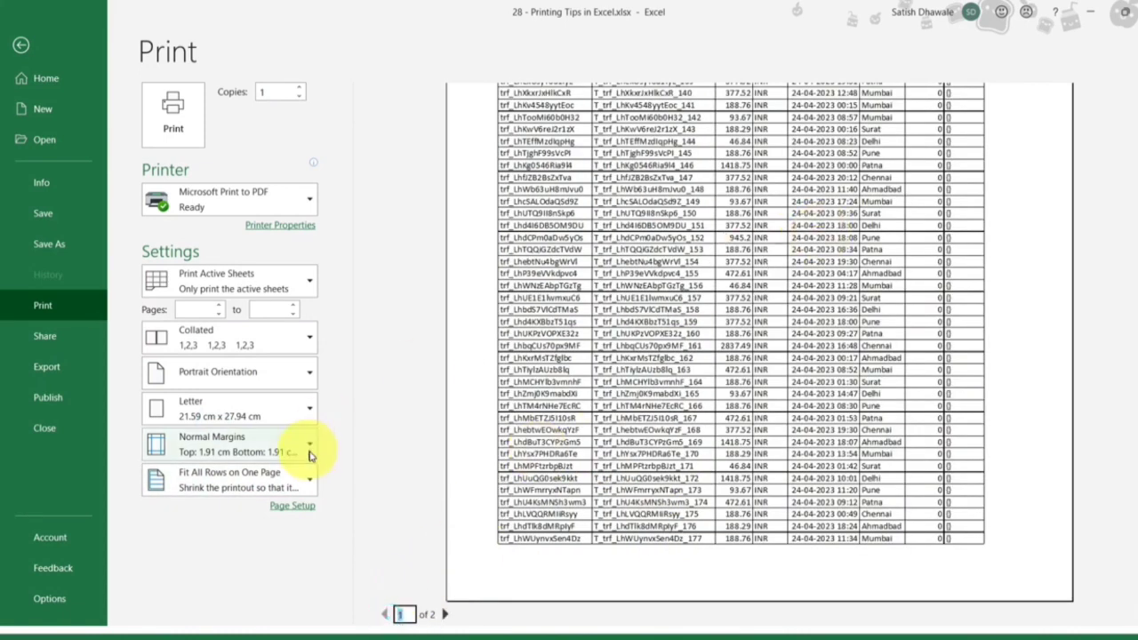
Switch the print scaling to Fit Sheet on One Page and check the preview down to the last row
click(283, 486)
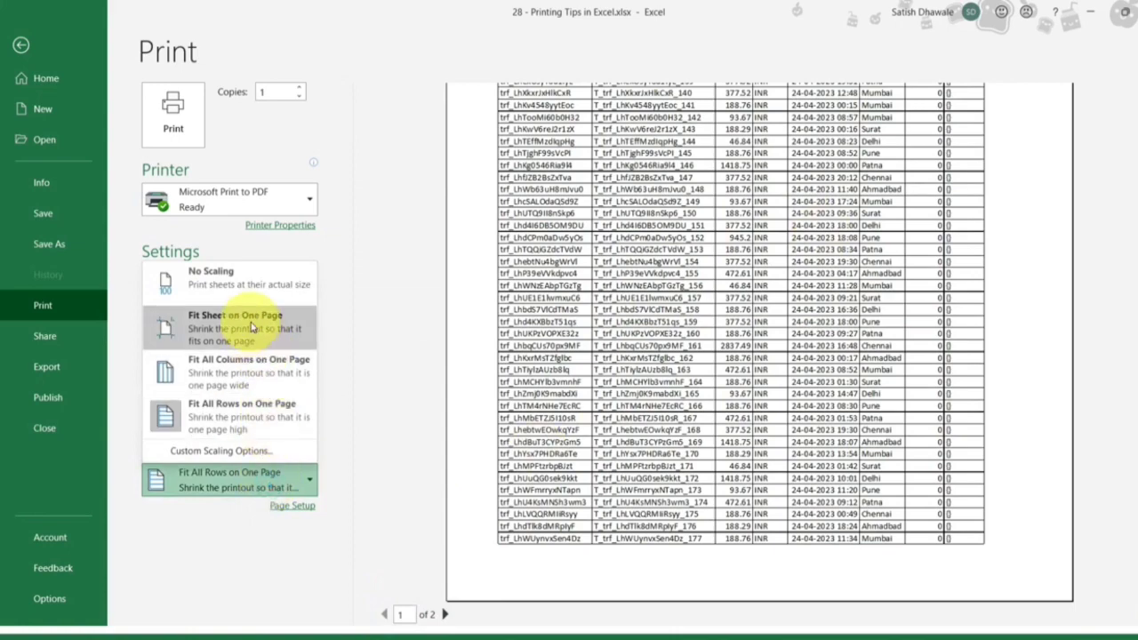
click(251, 327)
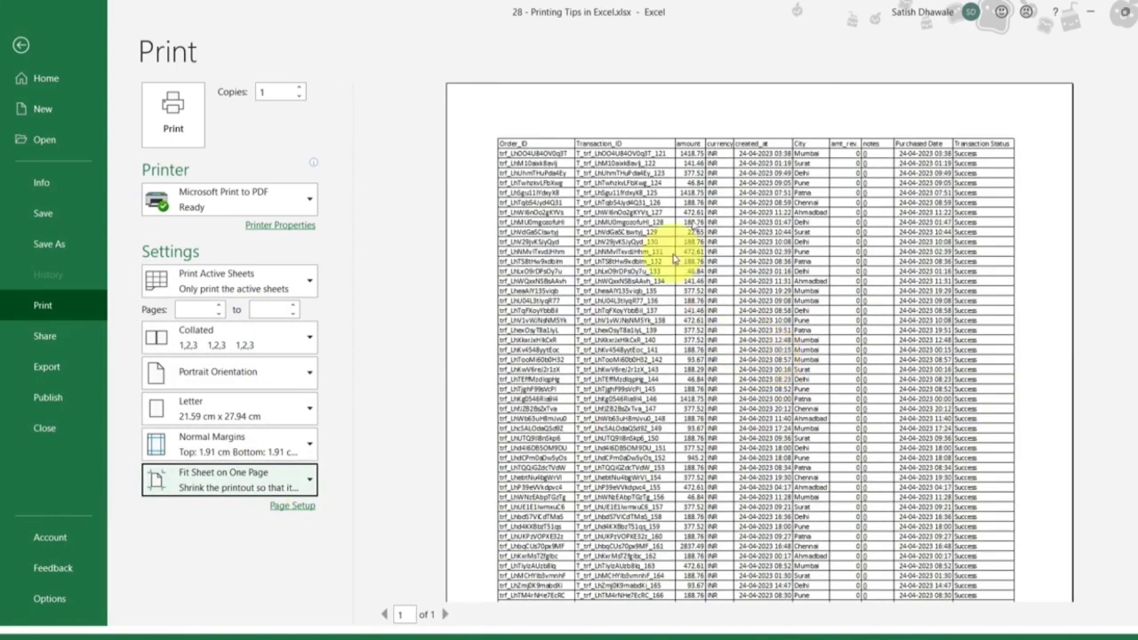
scroll(877, 337, down, 5)
scroll(854, 342, up, 5)
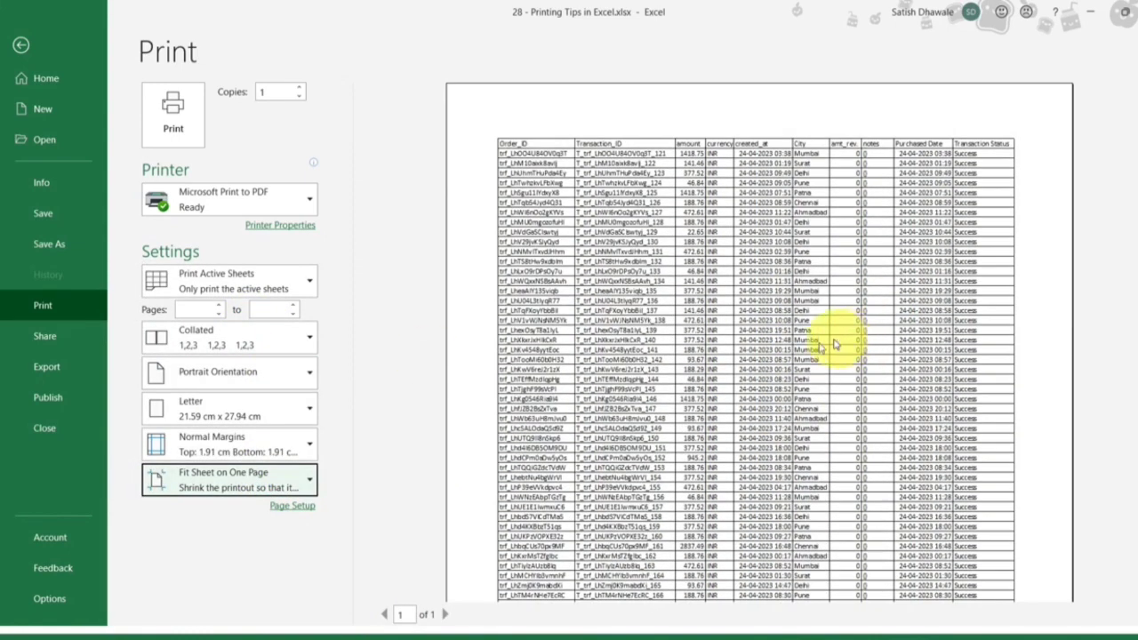
scroll(508, 528, down, 5)
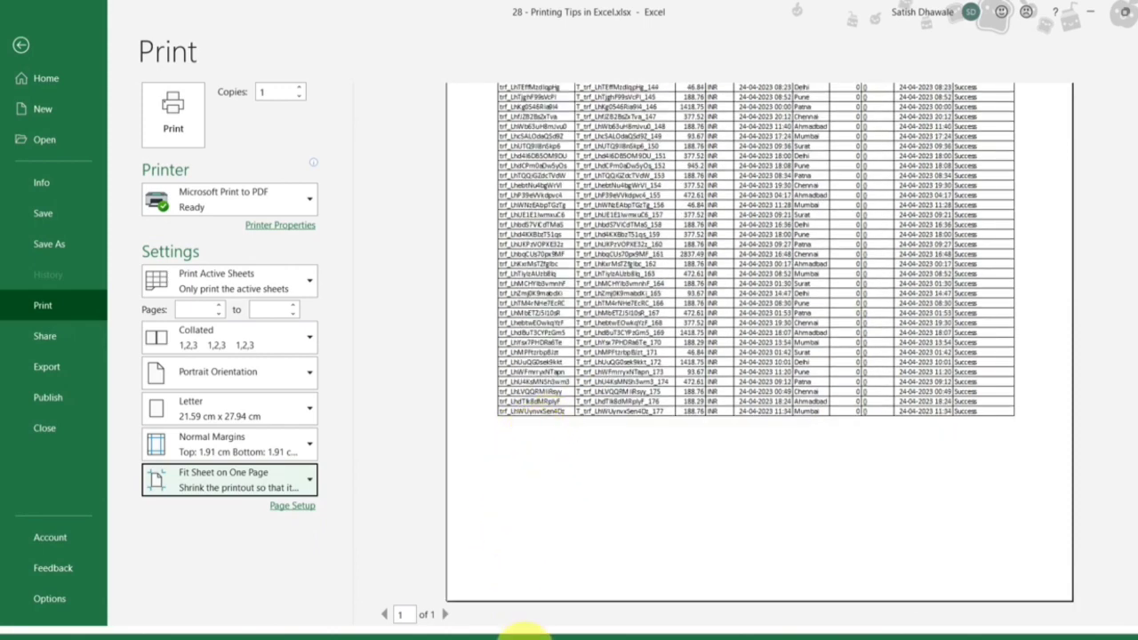
scroll(589, 518, up, 5)
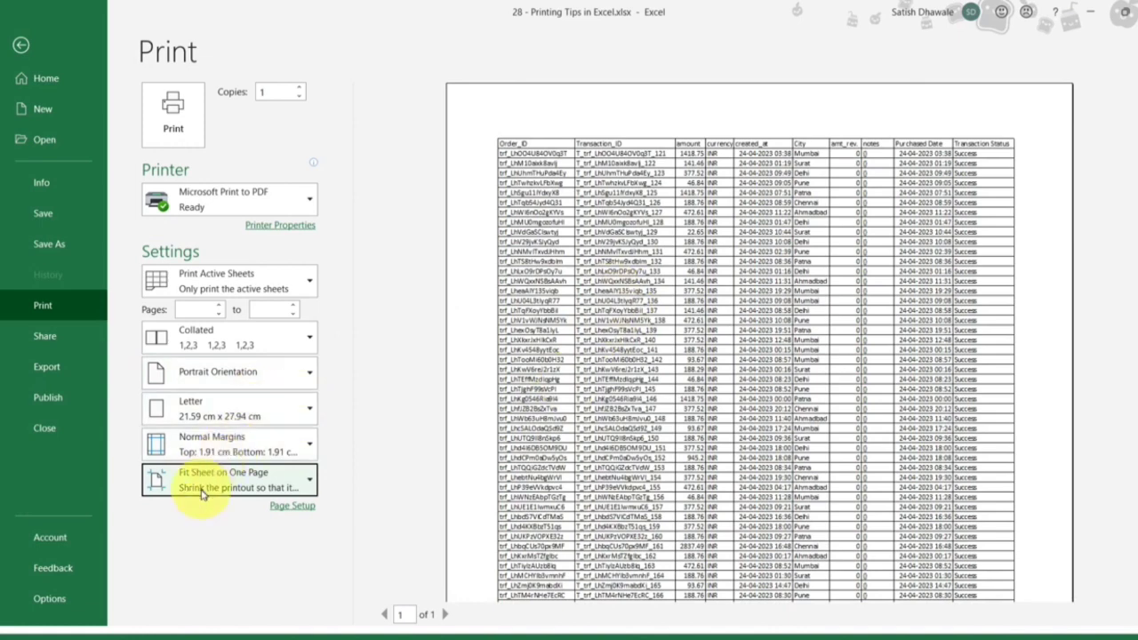
Change the print scaling to Fit All Columns on One Page and review the whole previewed page
click(211, 493)
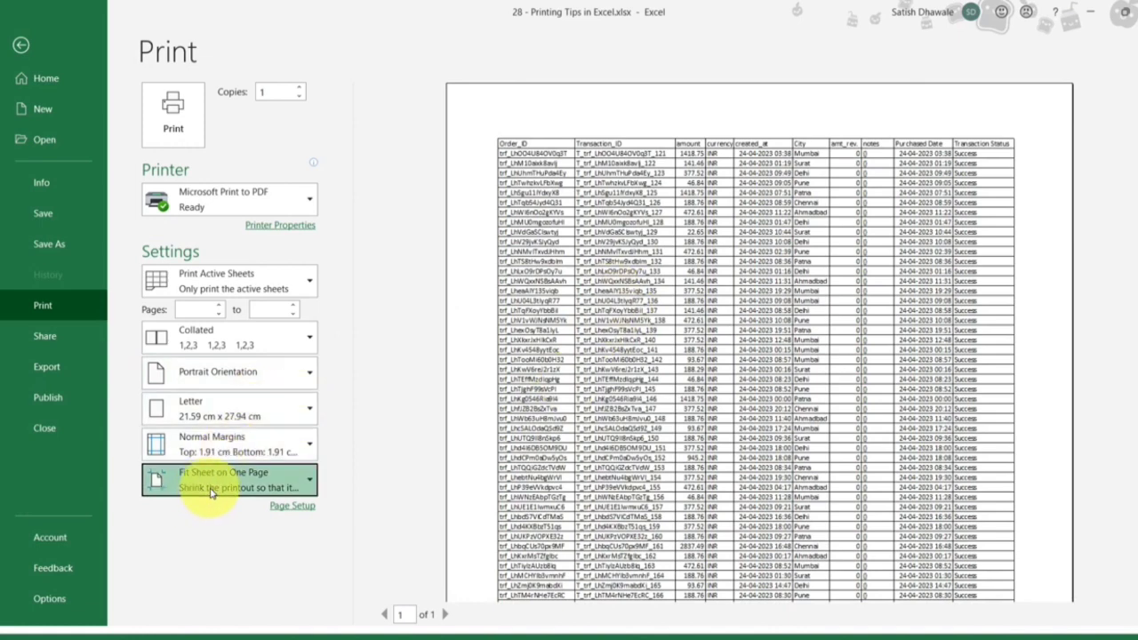
click(227, 369)
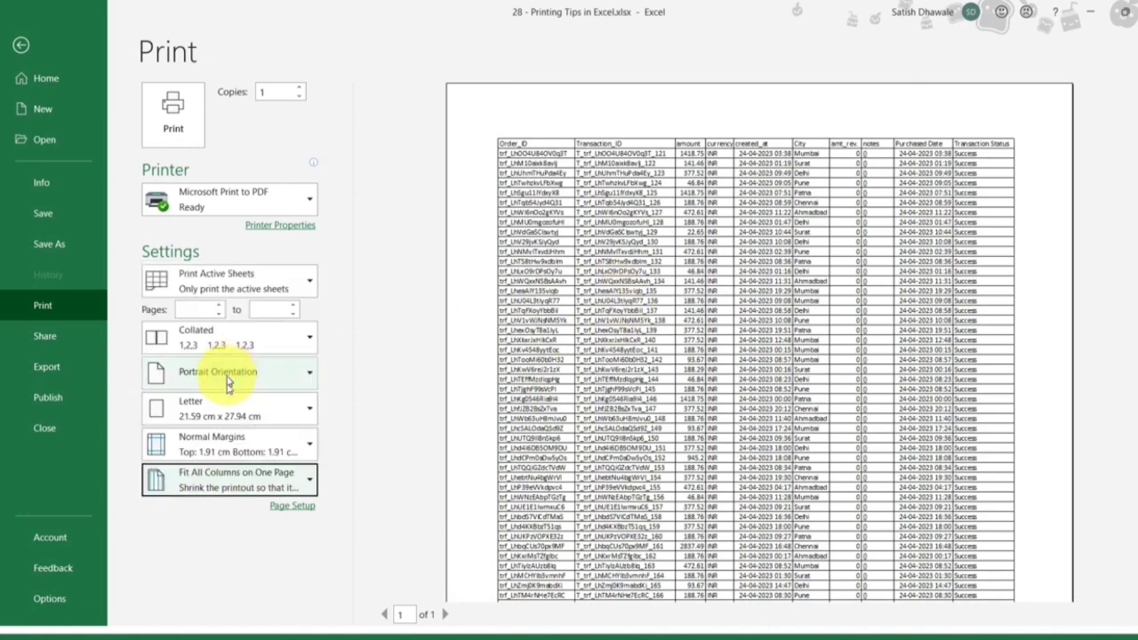
scroll(835, 249, down, 3)
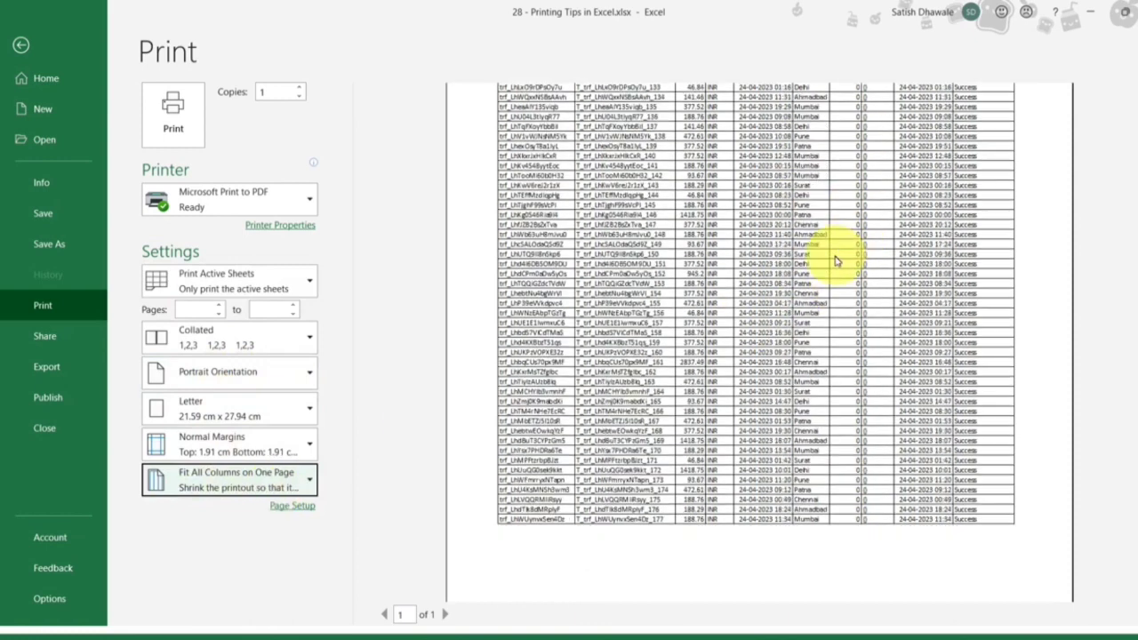
scroll(835, 260, up, 3)
click(206, 480)
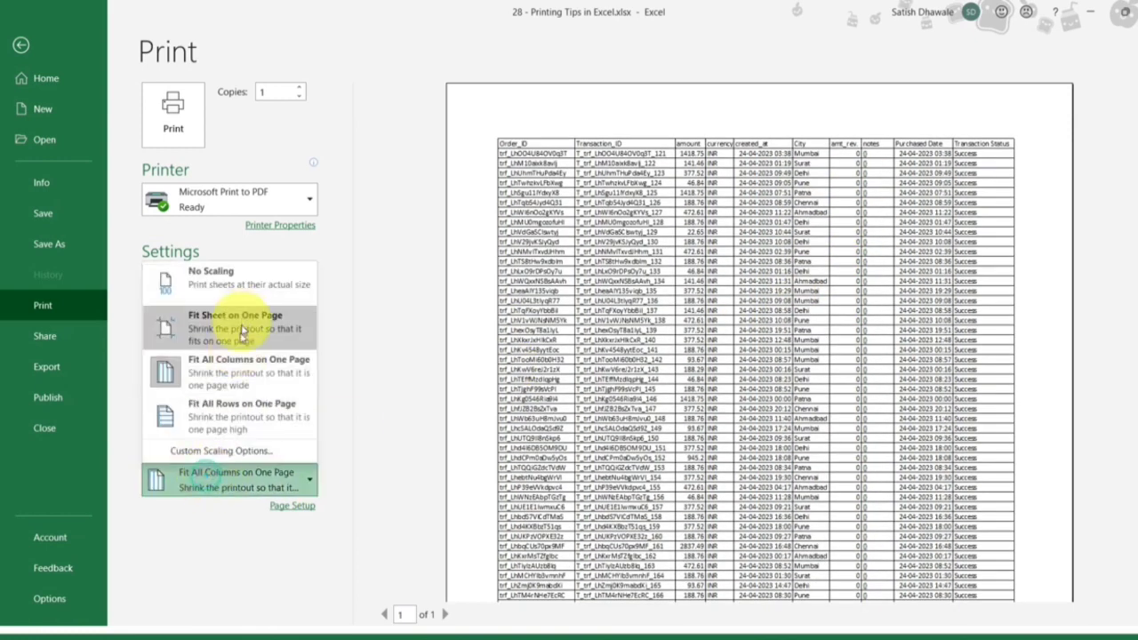
click(267, 372)
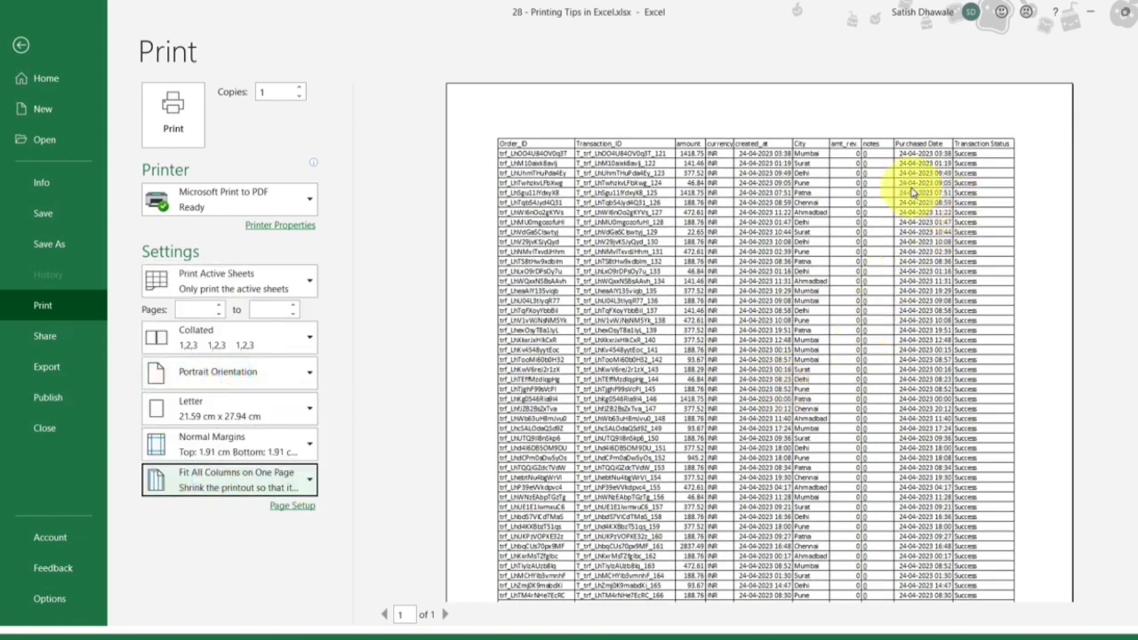
scroll(756, 312, down, 3)
scroll(737, 363, up, 1)
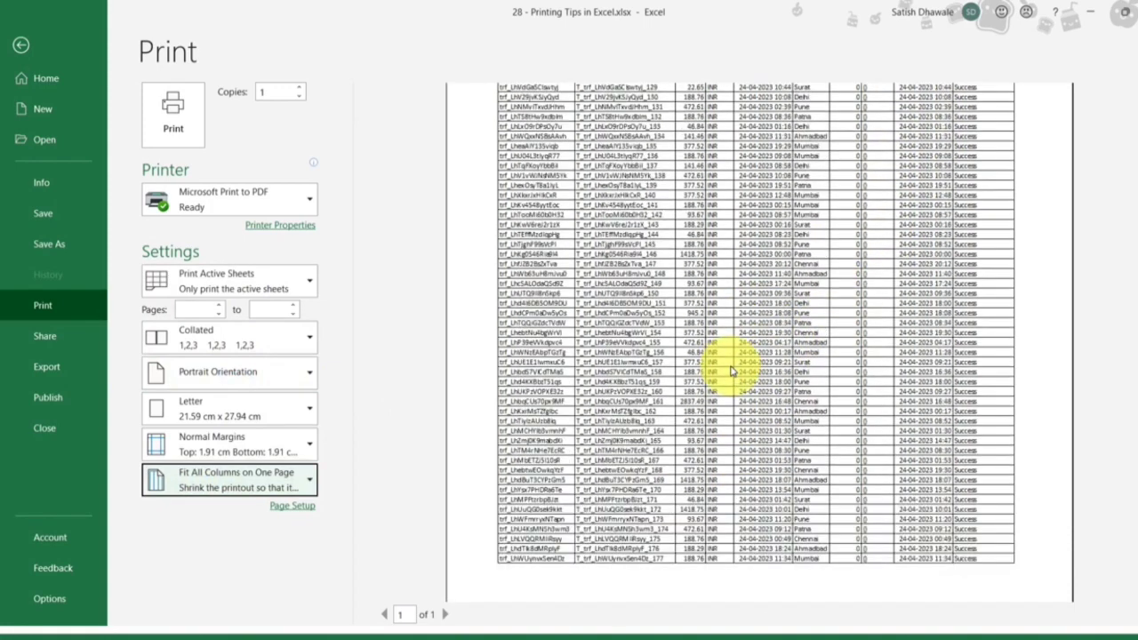
scroll(731, 369, up, 3)
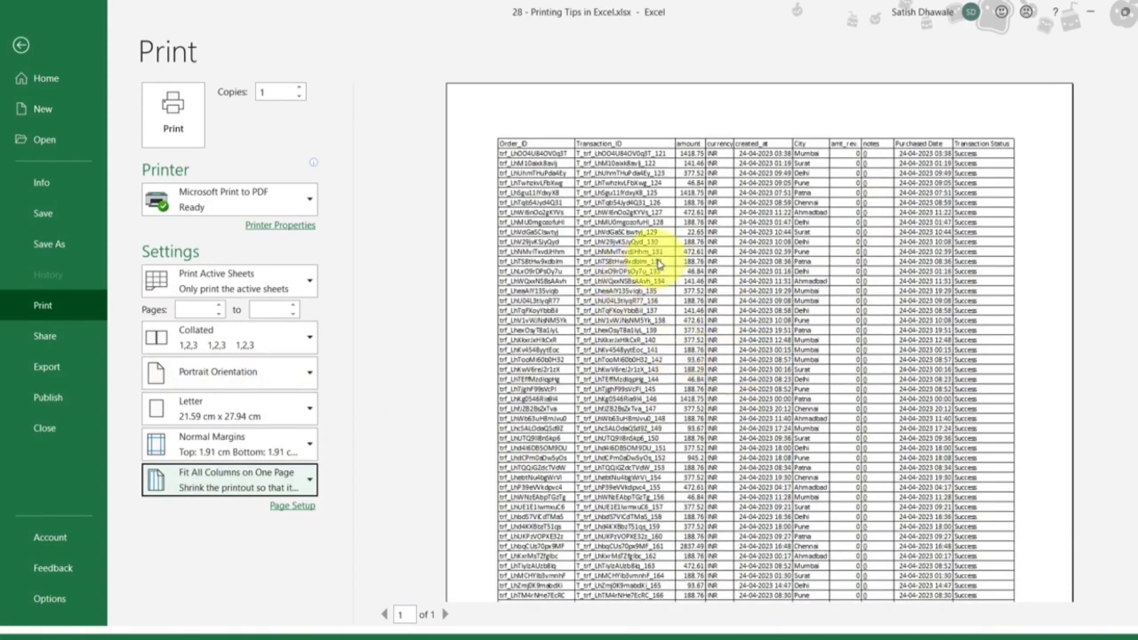
Return the print scaling to No Scaling and go back to the worksheet
click(240, 488)
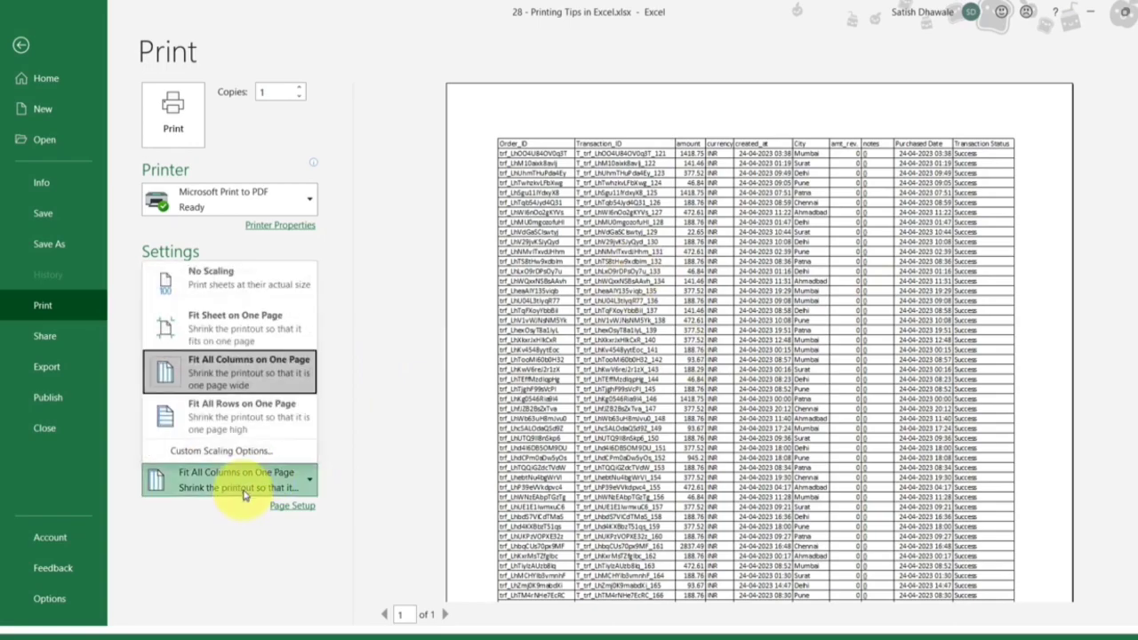
click(256, 289)
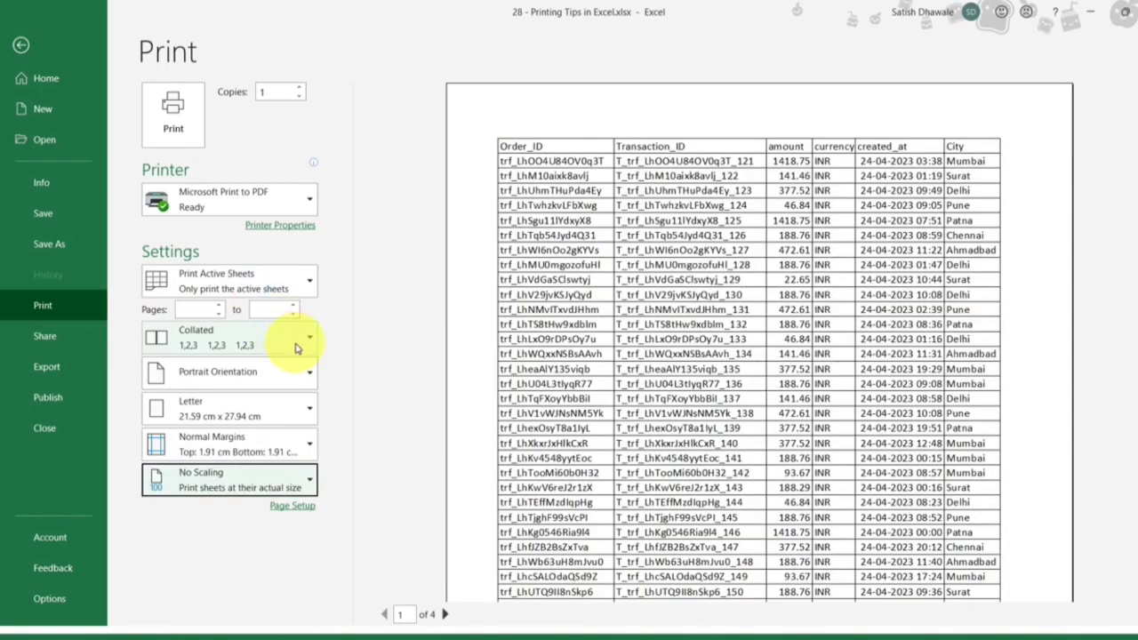
key(Escape)
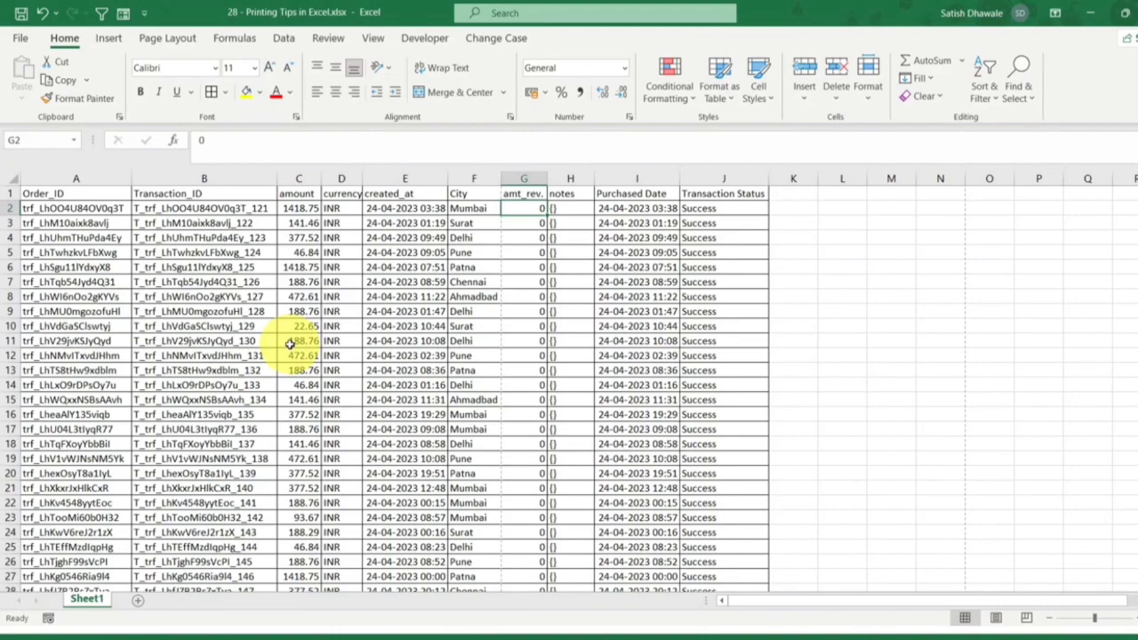
Examine the header row, the last data row and the columns beneath it to see which headings each column needs
drag(610, 192, 71, 193)
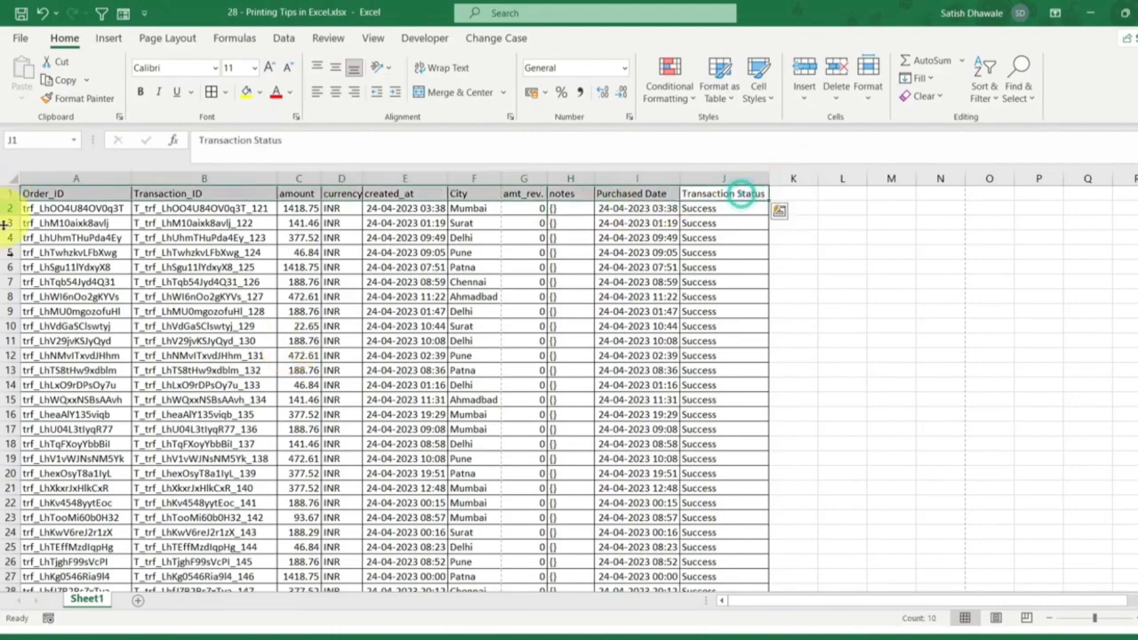
scroll(44, 311, down, 12)
click(11, 502)
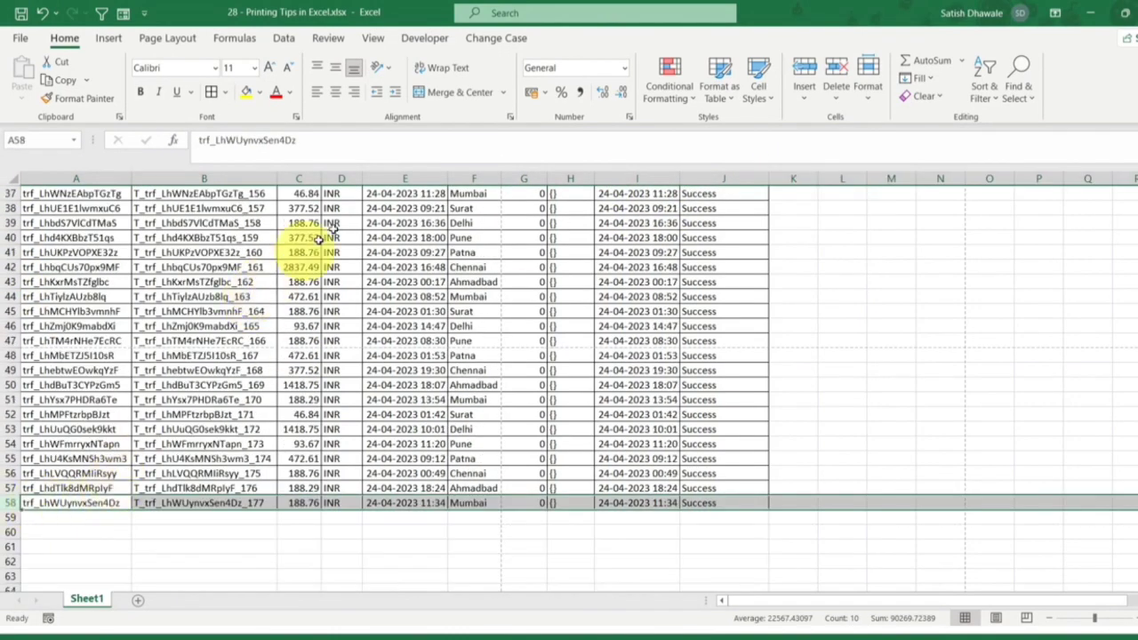
click(301, 524)
scroll(305, 517, down, 1)
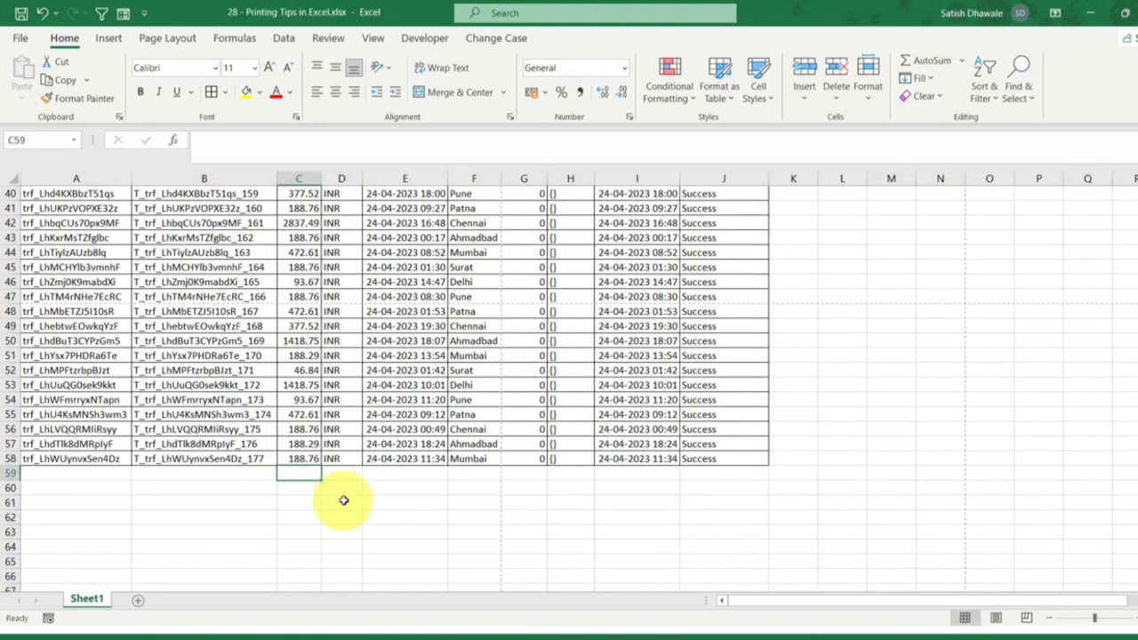
click(410, 473)
click(492, 471)
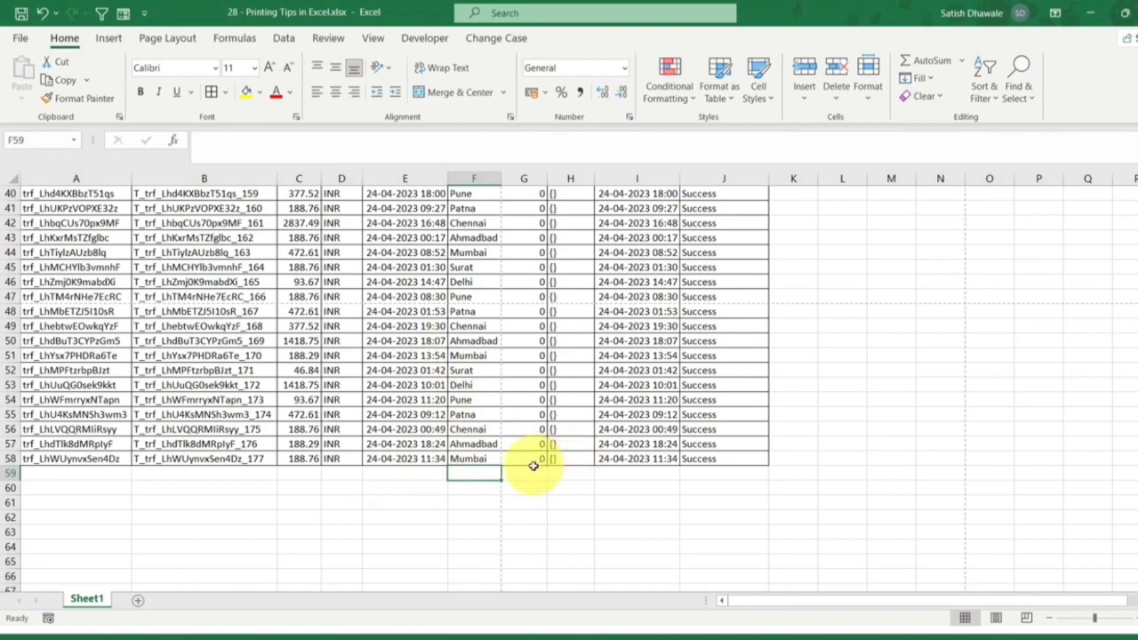
click(532, 471)
click(575, 473)
click(666, 473)
click(715, 473)
click(455, 471)
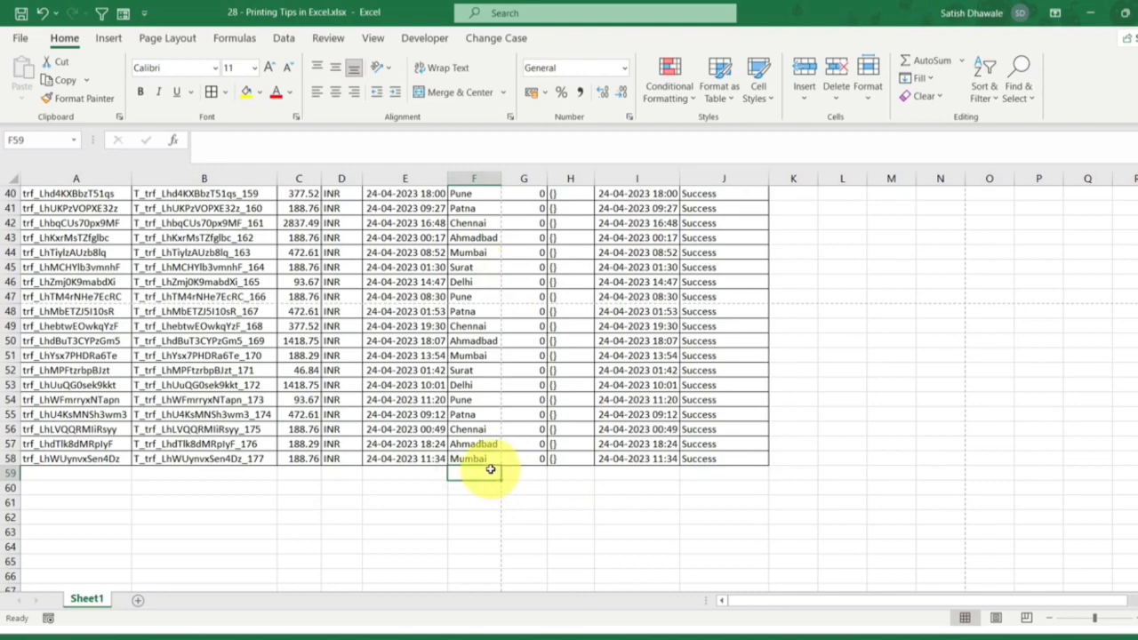
Try Freeze Panes with cell A1 selected, check it against the lower rows, and unfreeze the panes
scroll(284, 415, up, 13)
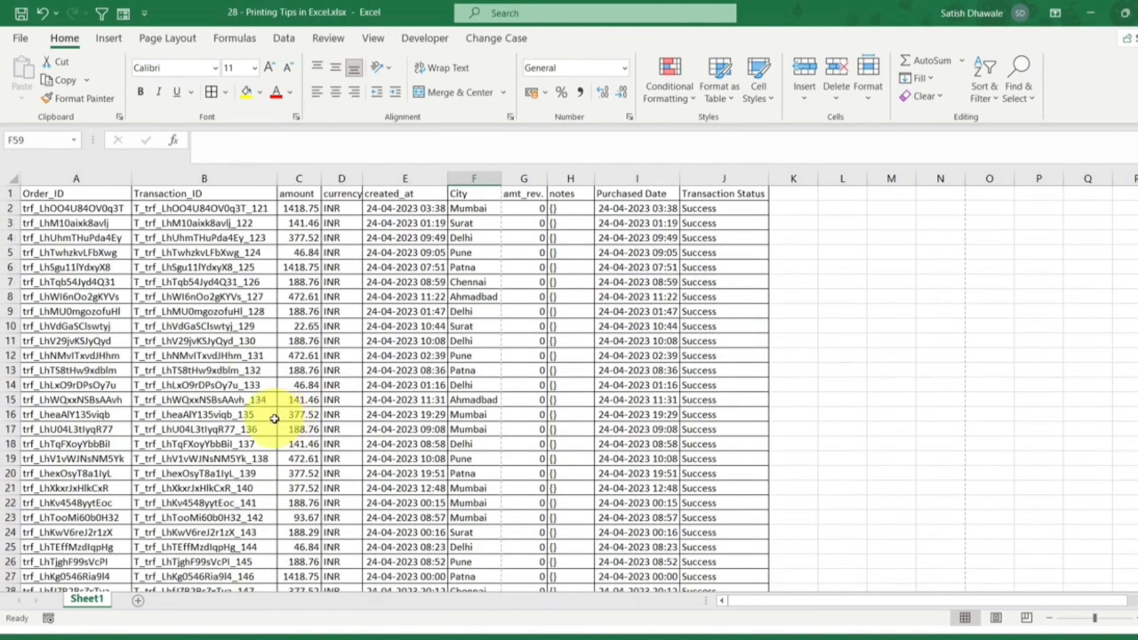
click(85, 195)
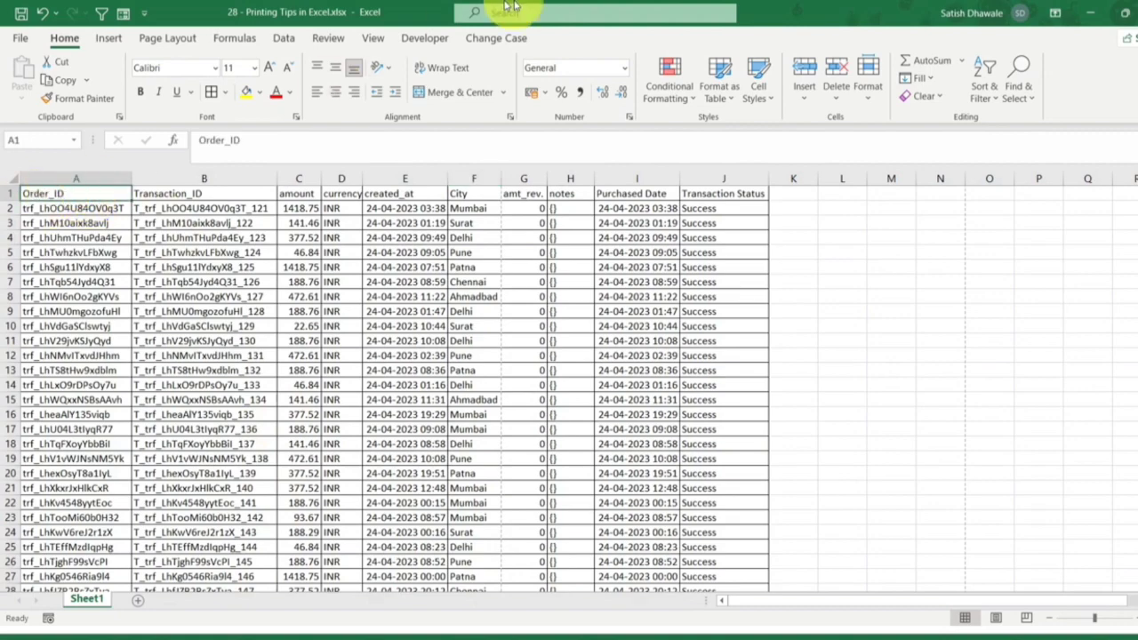
click(372, 38)
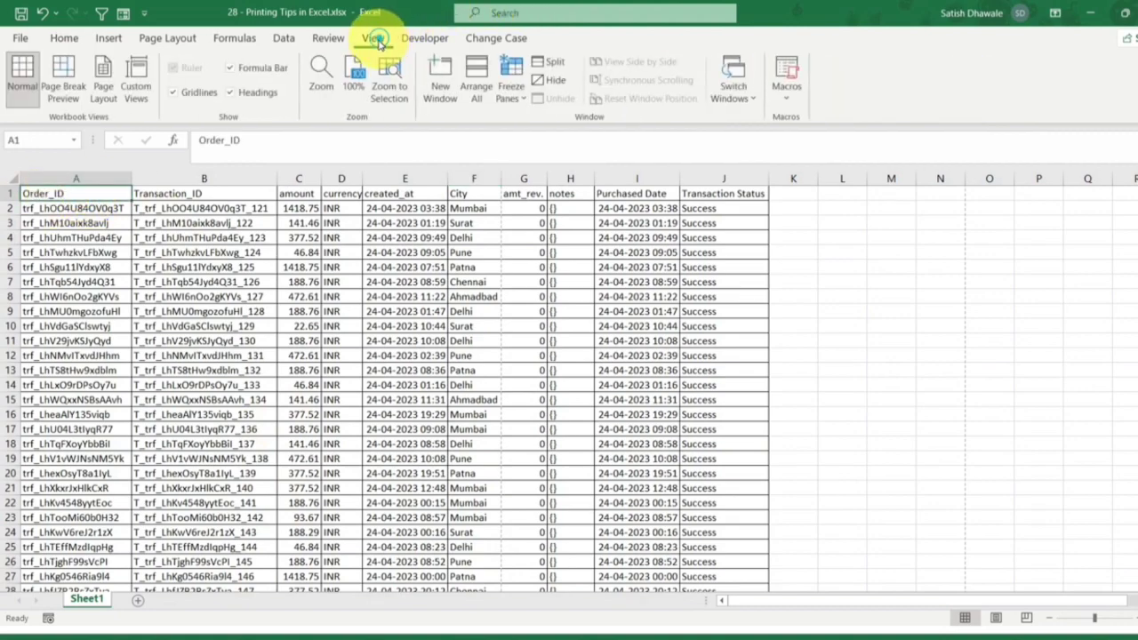
click(510, 99)
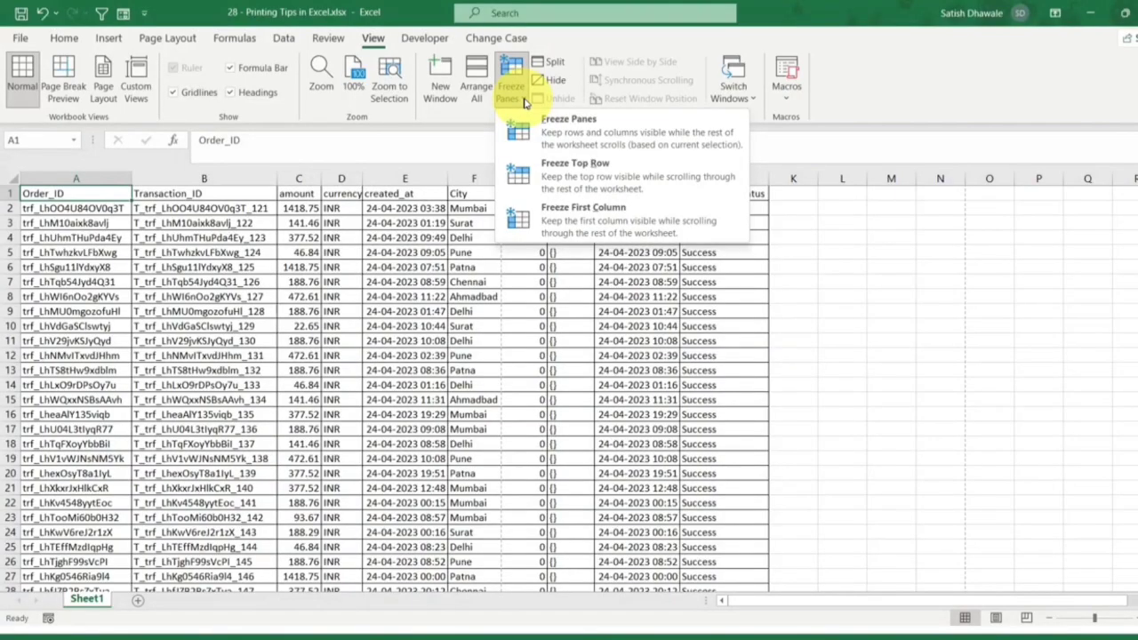
click(542, 125)
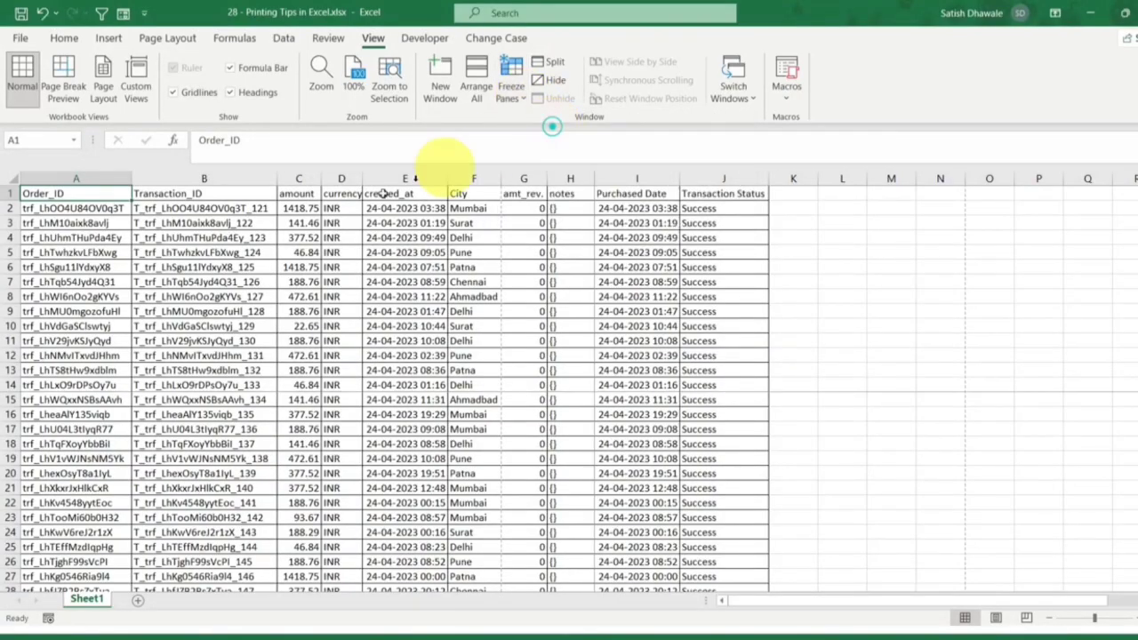
scroll(106, 286, down, 2)
scroll(110, 289, down, 9)
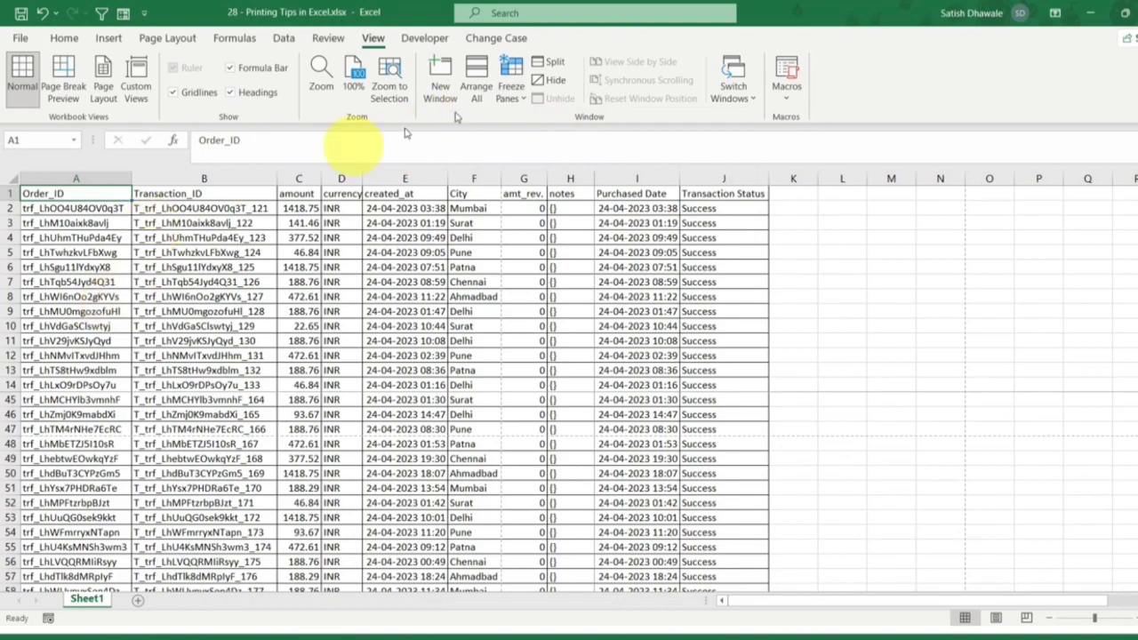
click(523, 103)
click(533, 160)
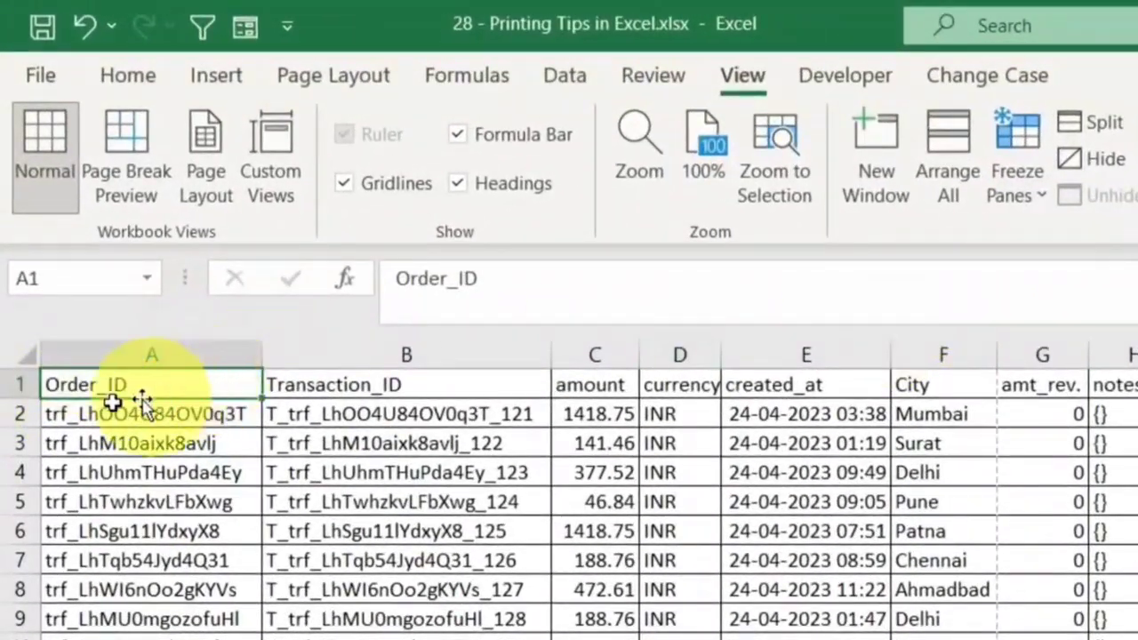
Freeze the top row so the headers stay visible, and check it against the rows further down
click(1016, 188)
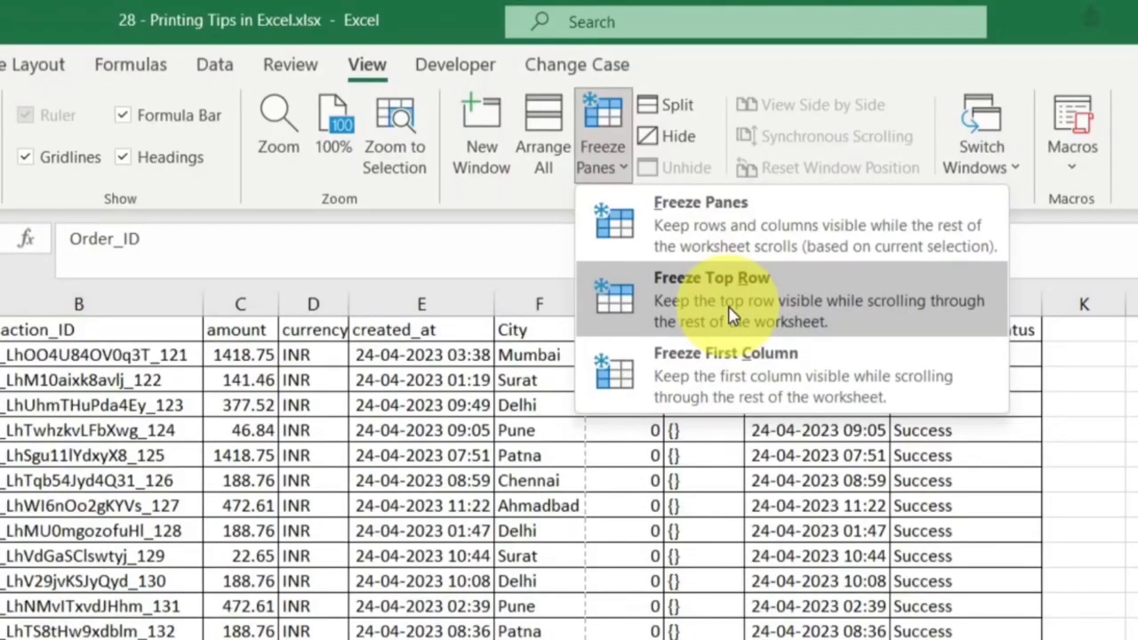
click(729, 313)
scroll(113, 359, down, 2)
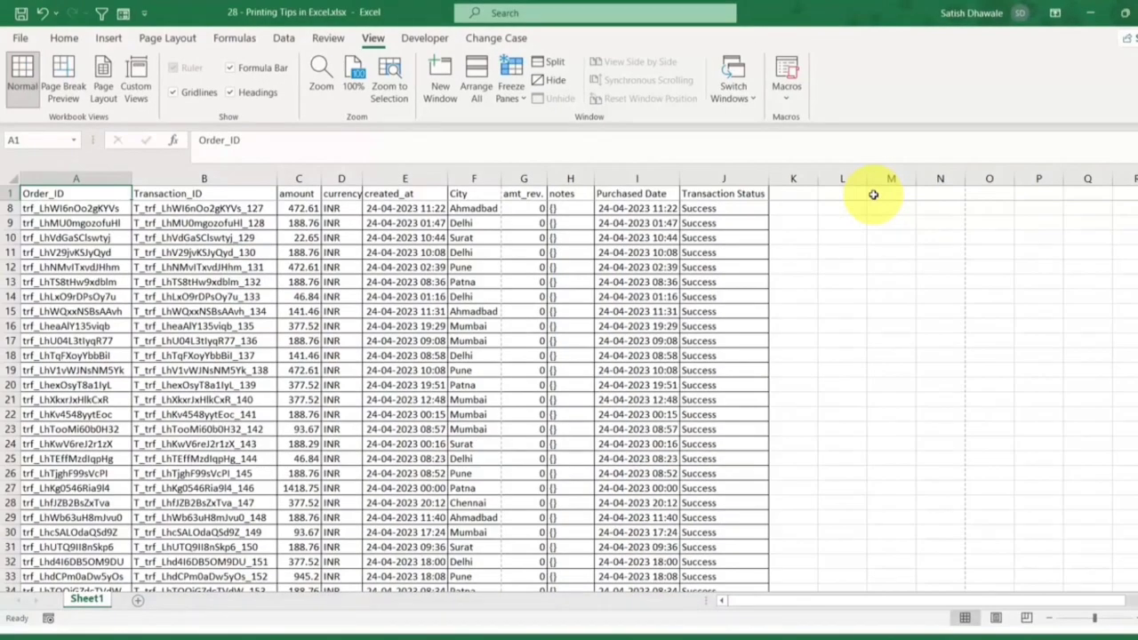
Check the frozen header row against the last data rows and the empty rows below, and unfreeze the panes
scroll(143, 253, down, 19)
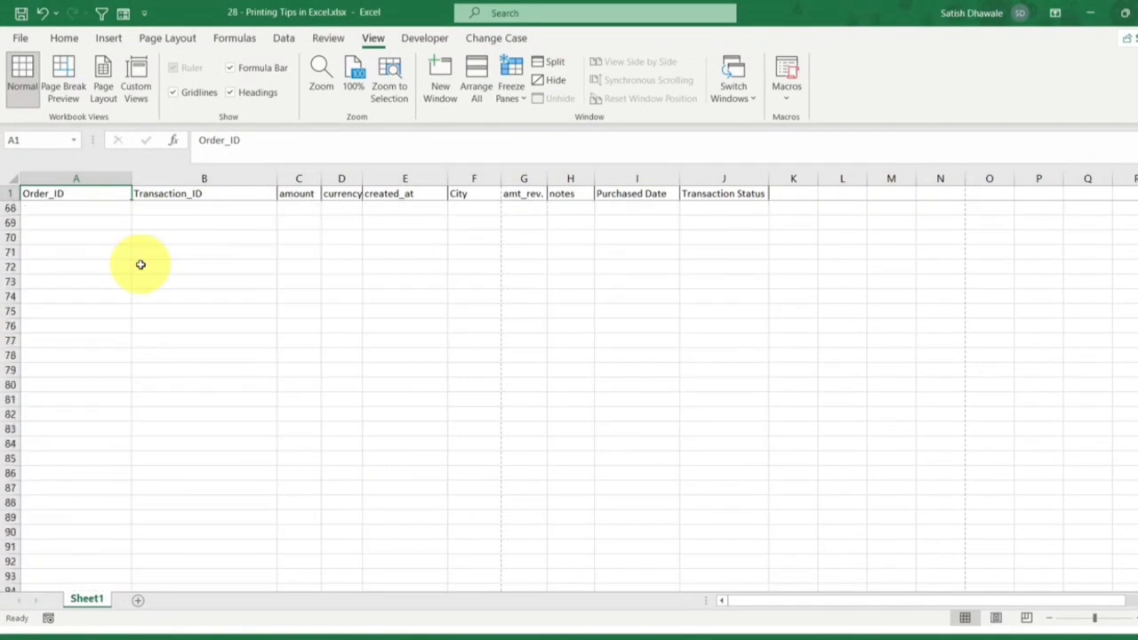
scroll(229, 364, up, 6)
scroll(223, 356, down, 5)
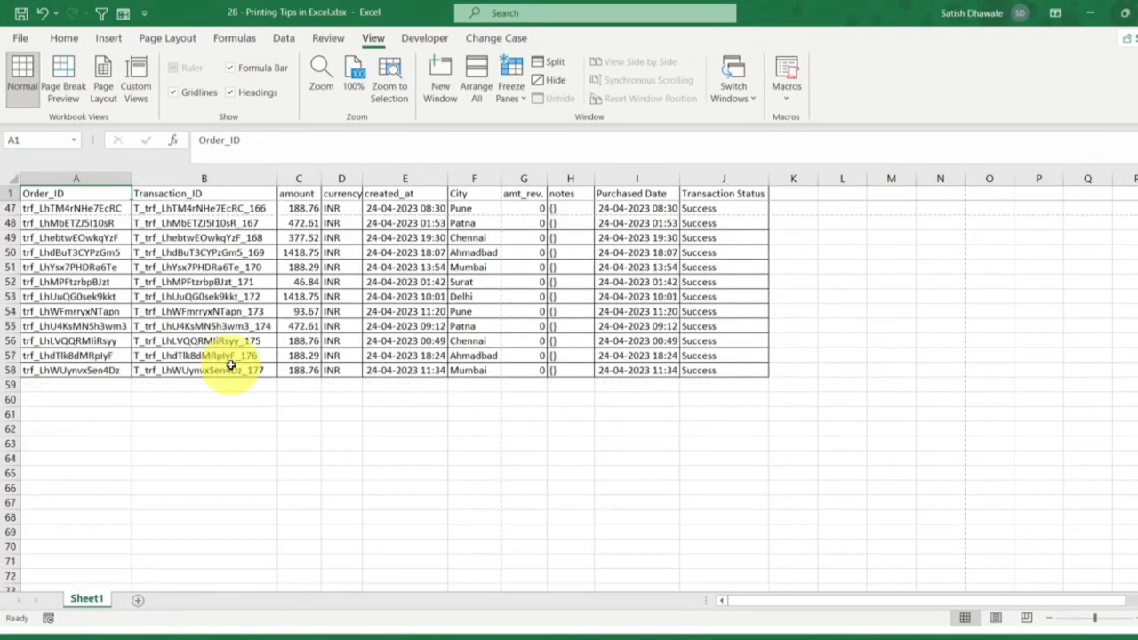
click(513, 89)
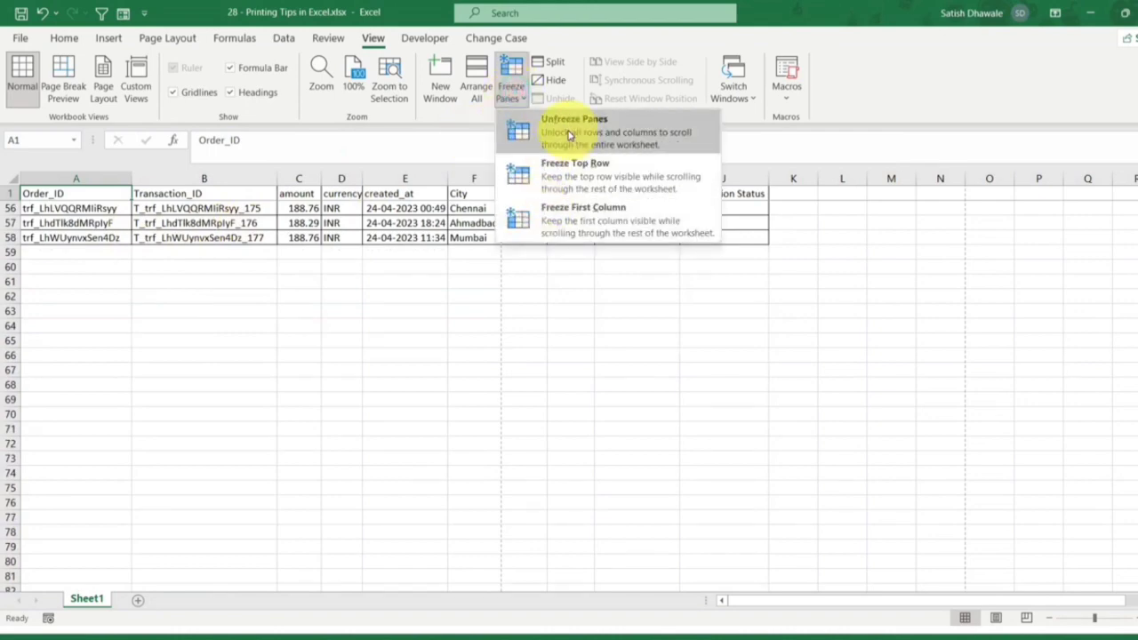
click(573, 135)
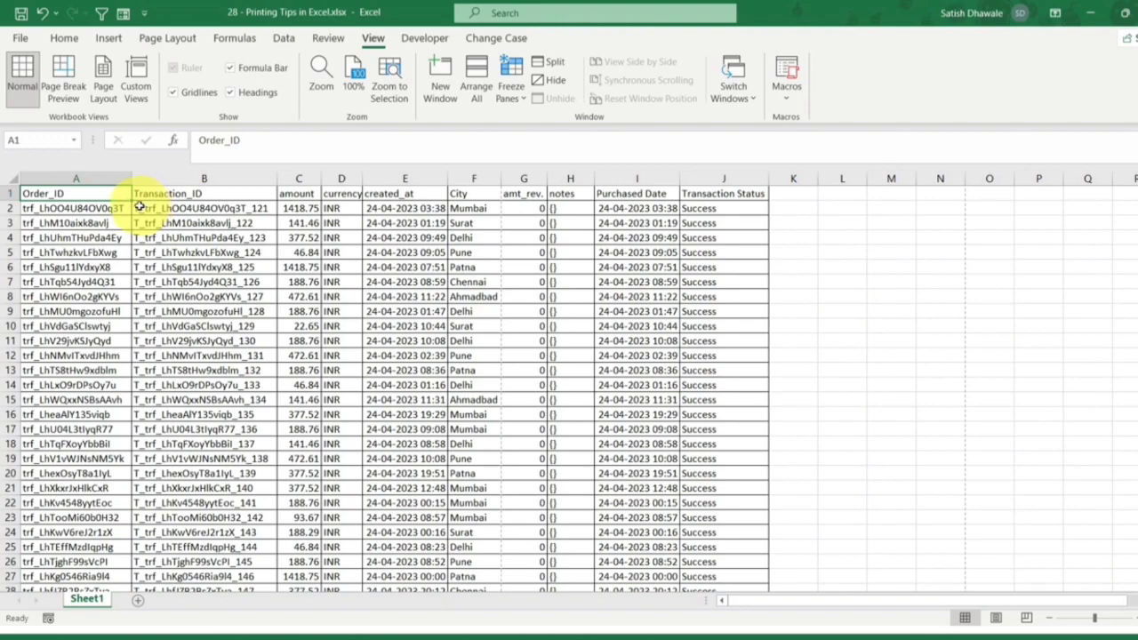
Make the header row bold from Order_ID through Transaction Status
key(ctrl+p)
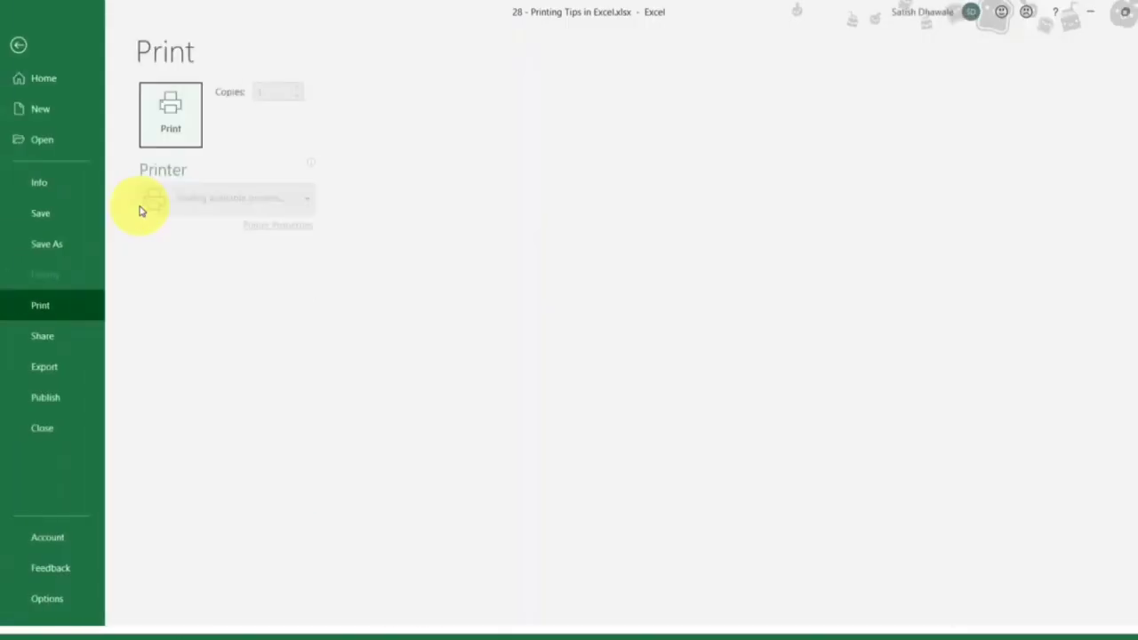
key(Escape)
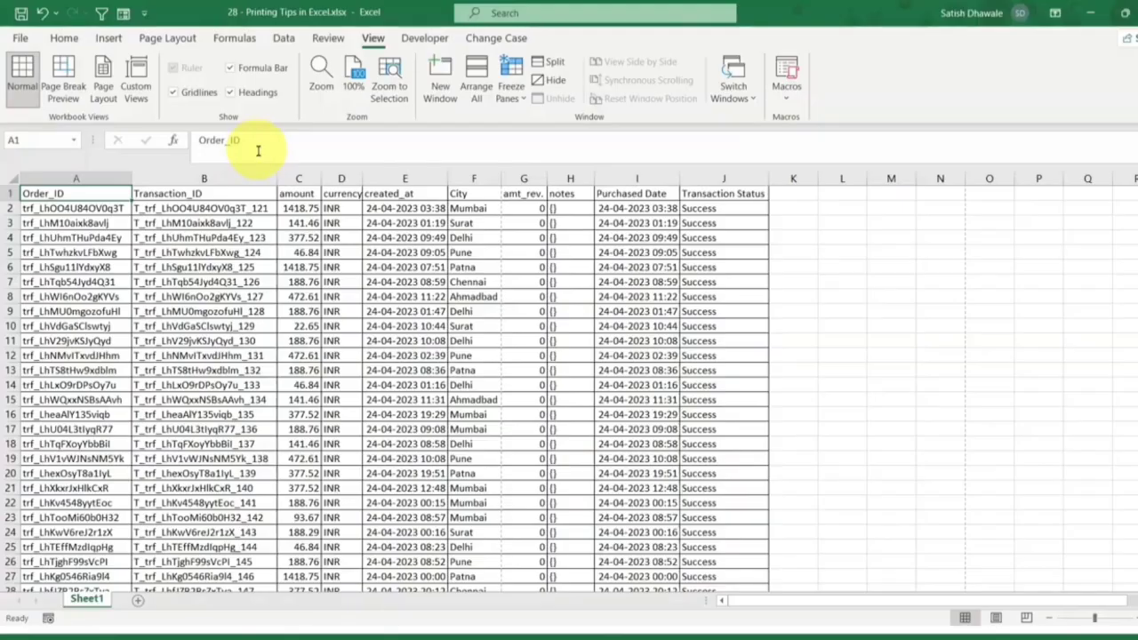
drag(725, 194, 20, 183)
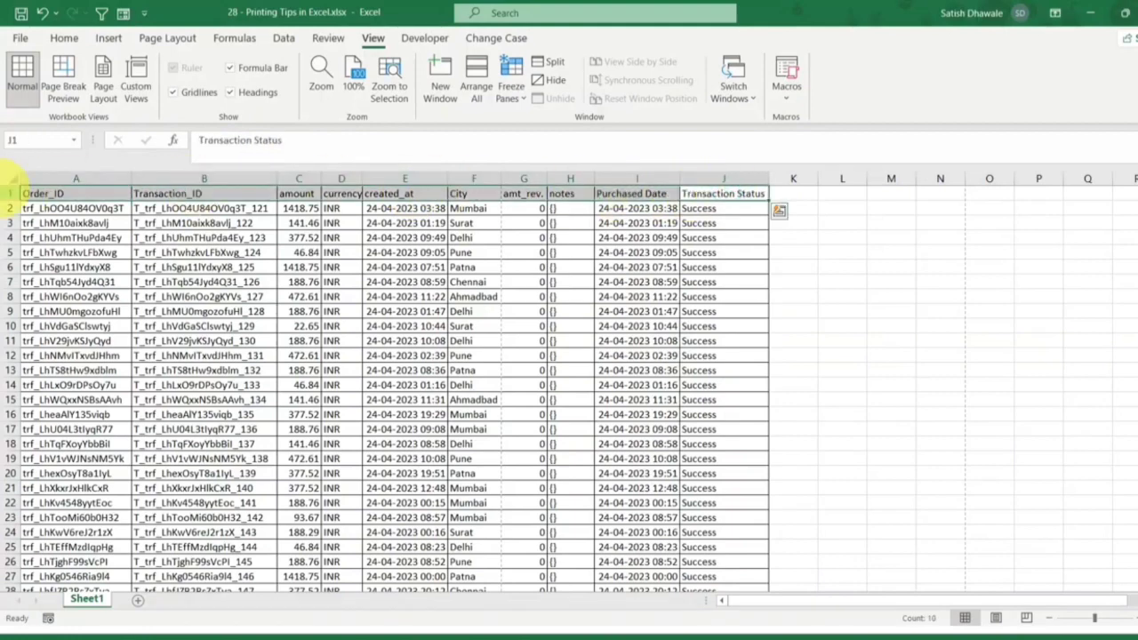
key(ctrl+b)
Examine pages 1 and 2 of the print preview for column headings and return to the worksheet
key(ctrl+p)
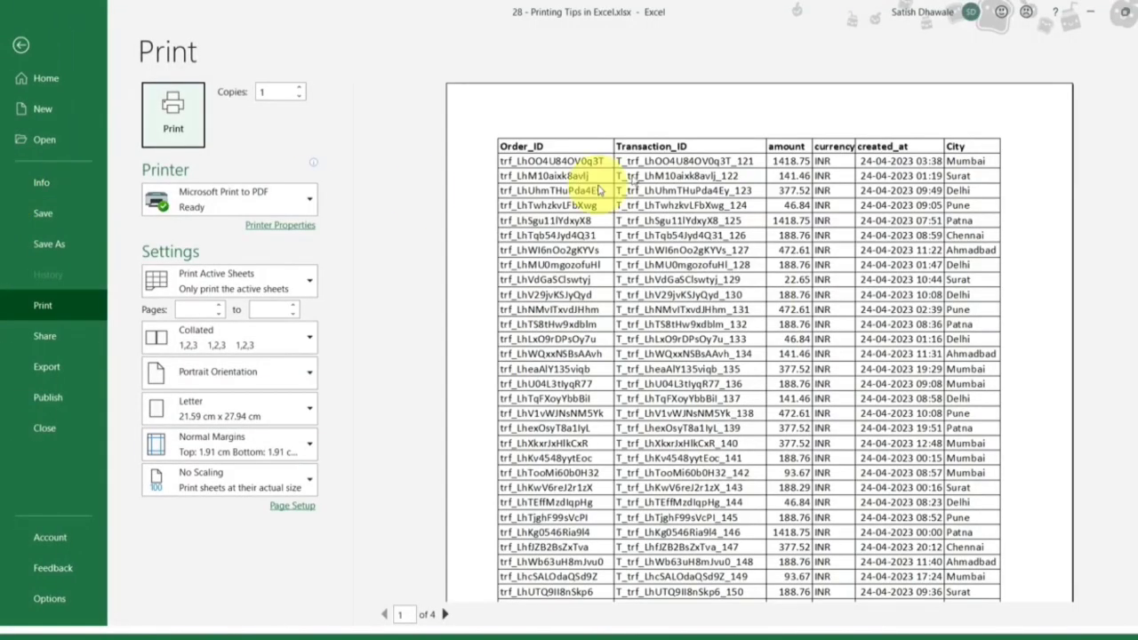
scroll(589, 184, down, 5)
scroll(586, 178, up, 5)
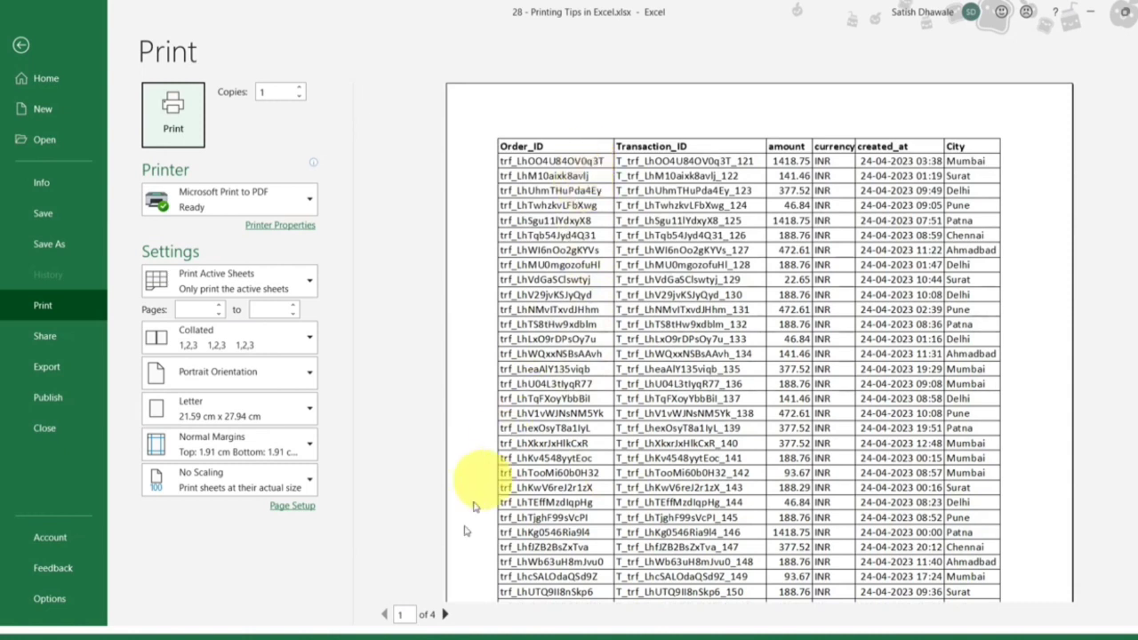
click(445, 614)
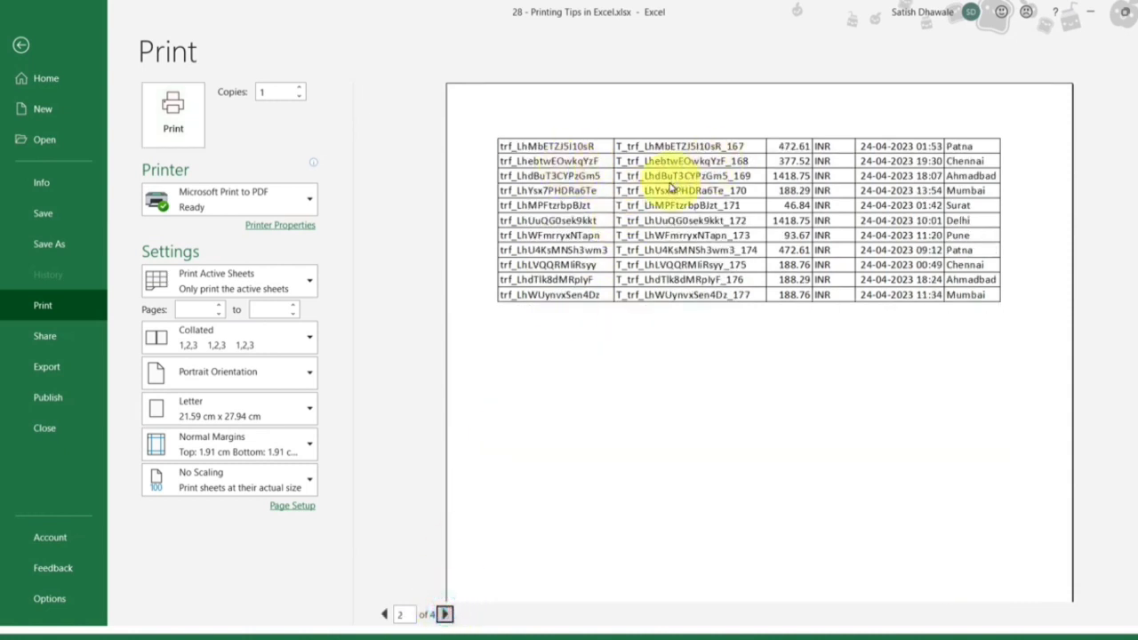
key(Escape)
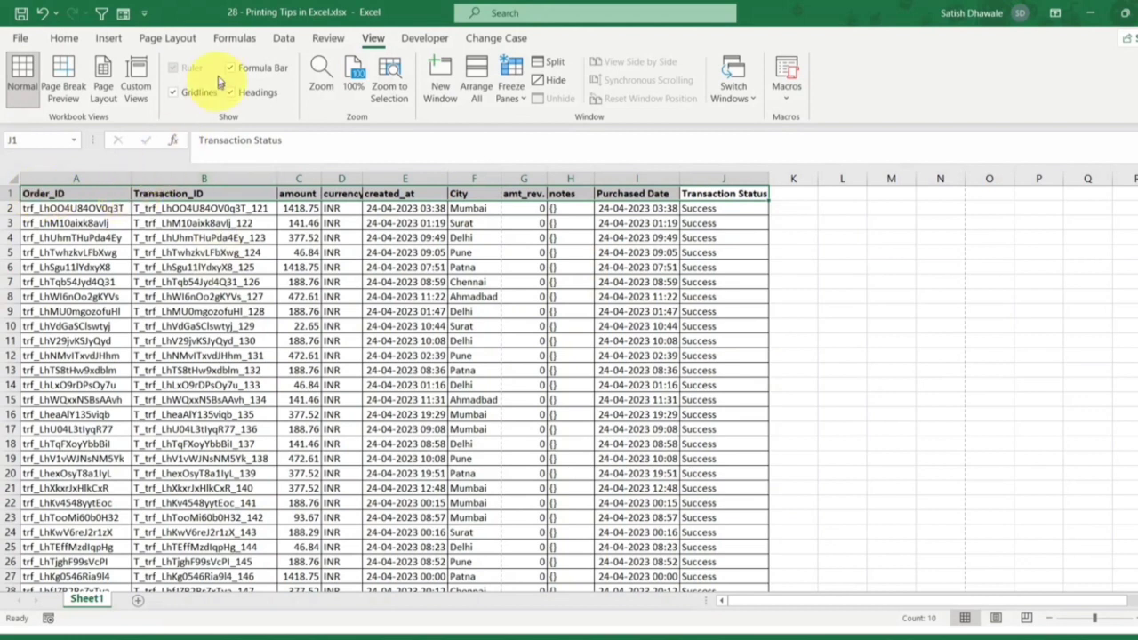
Set row 1 ($1:$1) as the print title row to repeat at the top of every page and preview the printout
click(188, 39)
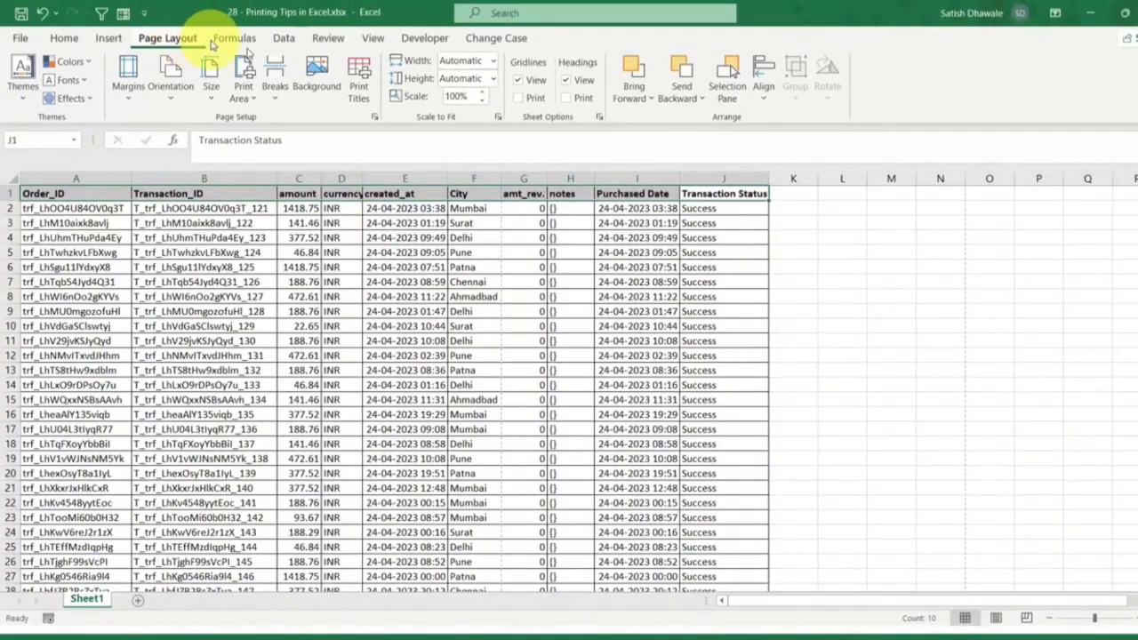
click(358, 76)
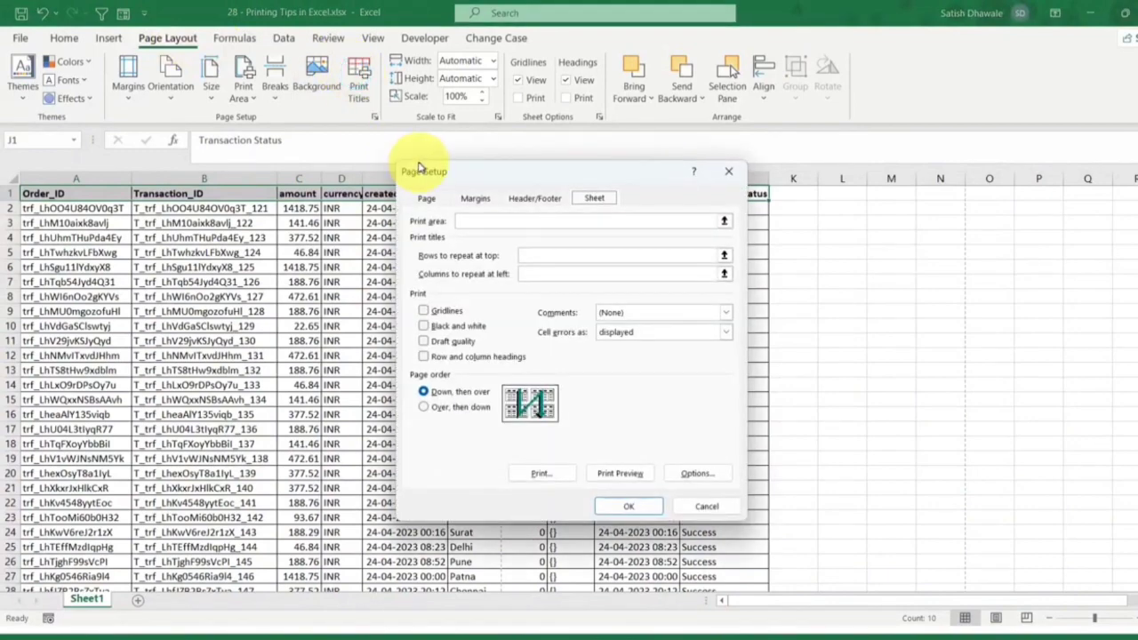
click(534, 255)
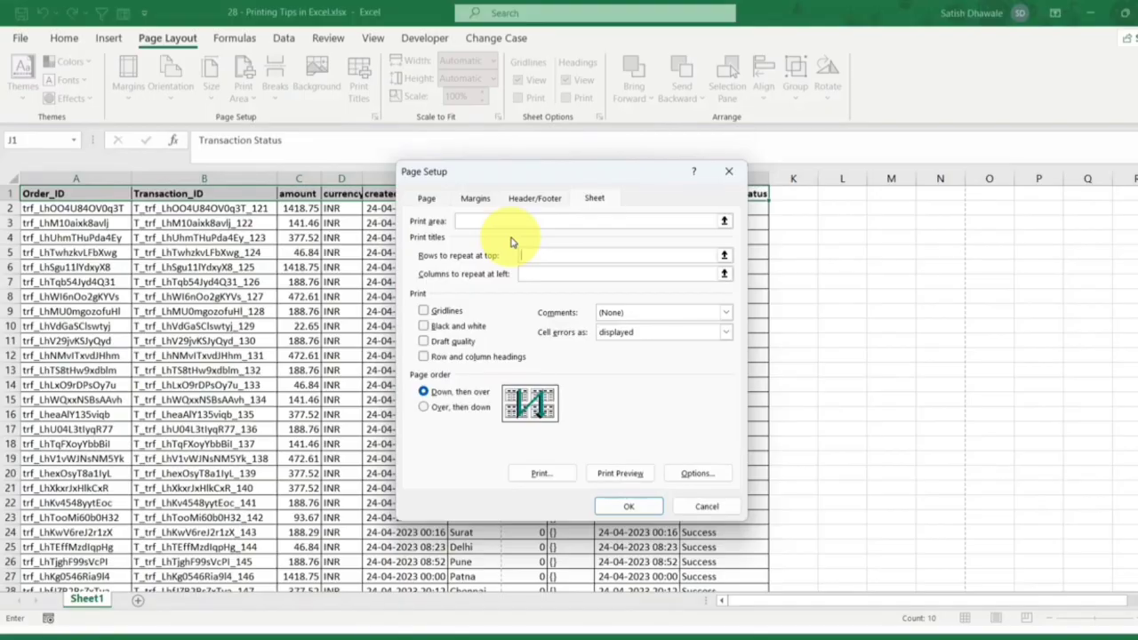
click(11, 193)
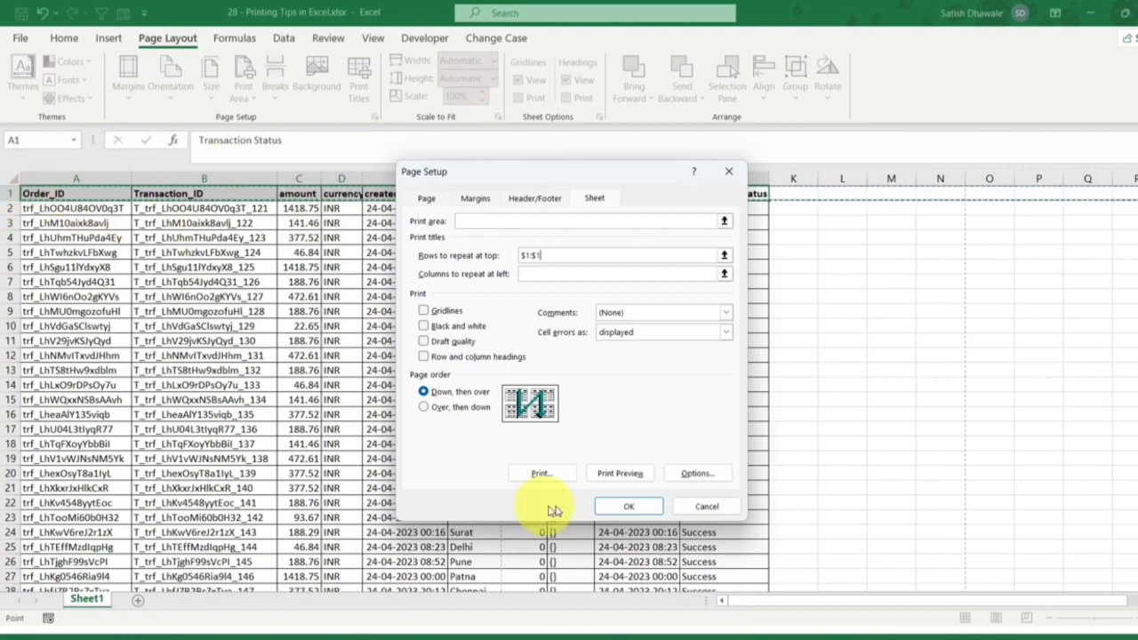
click(620, 473)
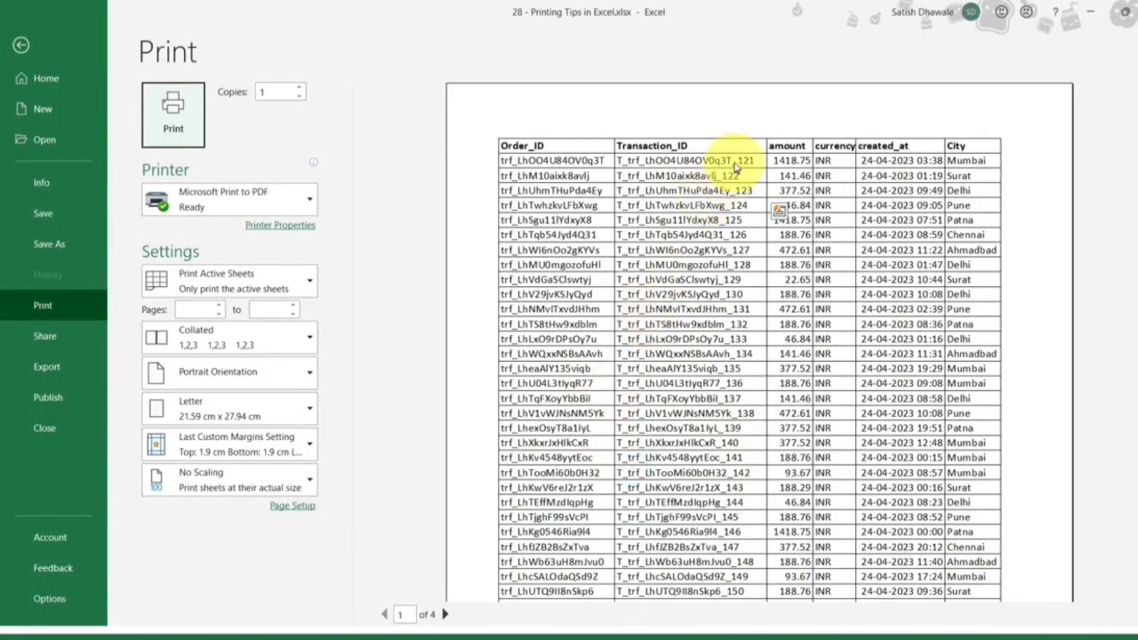
Check the repeated headings on preview pages 2 and 3 and go back to the worksheet
click(444, 614)
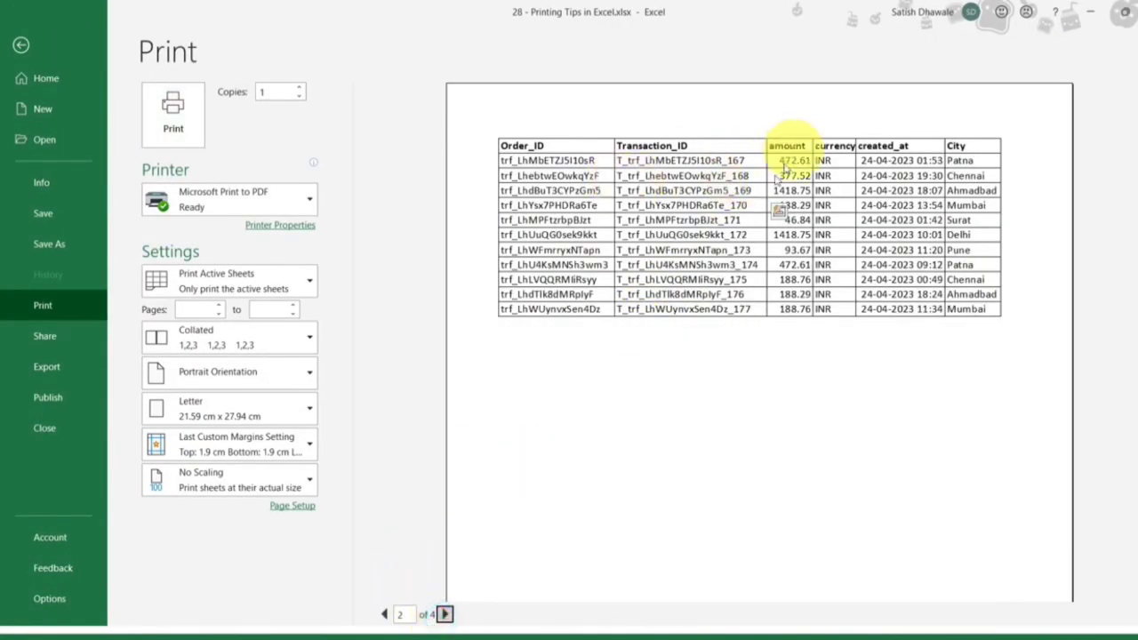
click(444, 614)
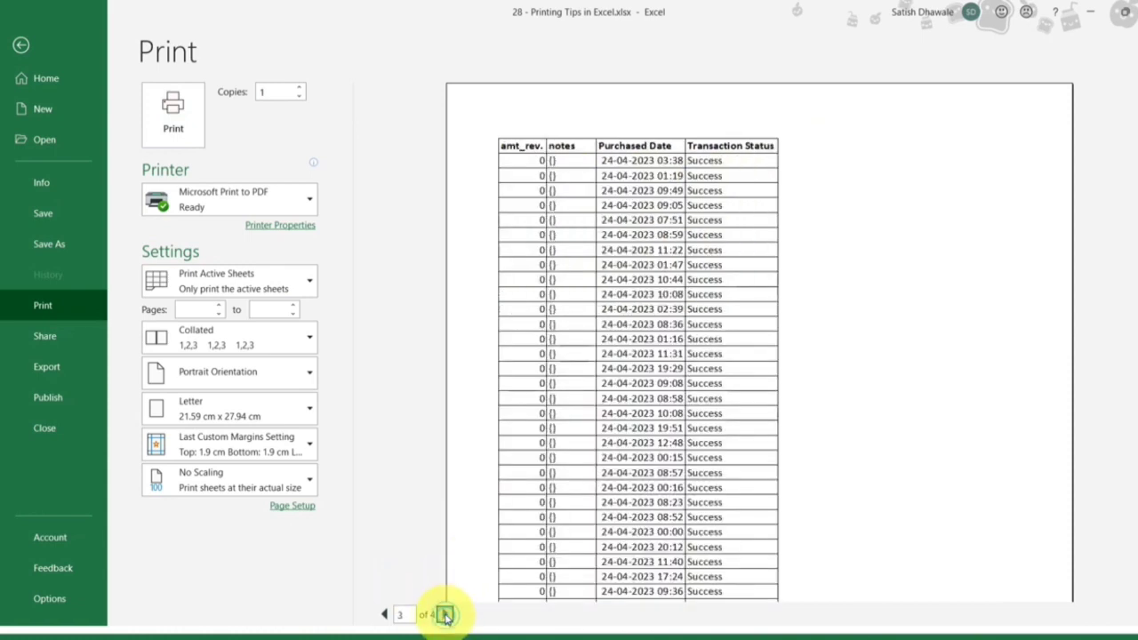
click(380, 614)
click(381, 615)
key(Escape)
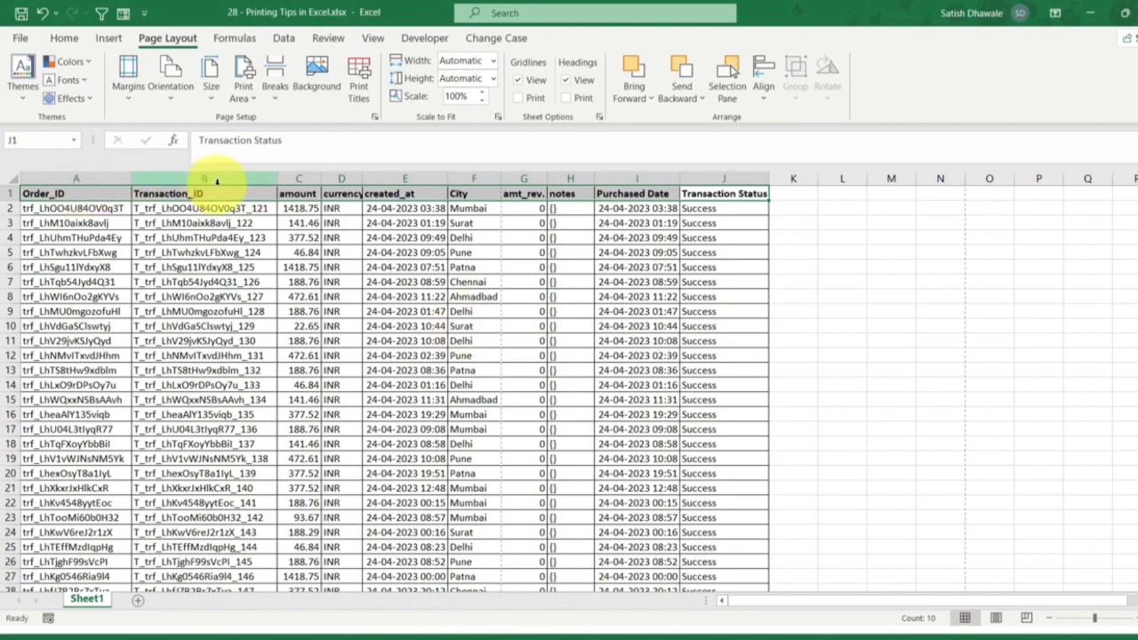
Review the rows-to-repeat entry in the print titles settings and leave them without making changes
click(359, 78)
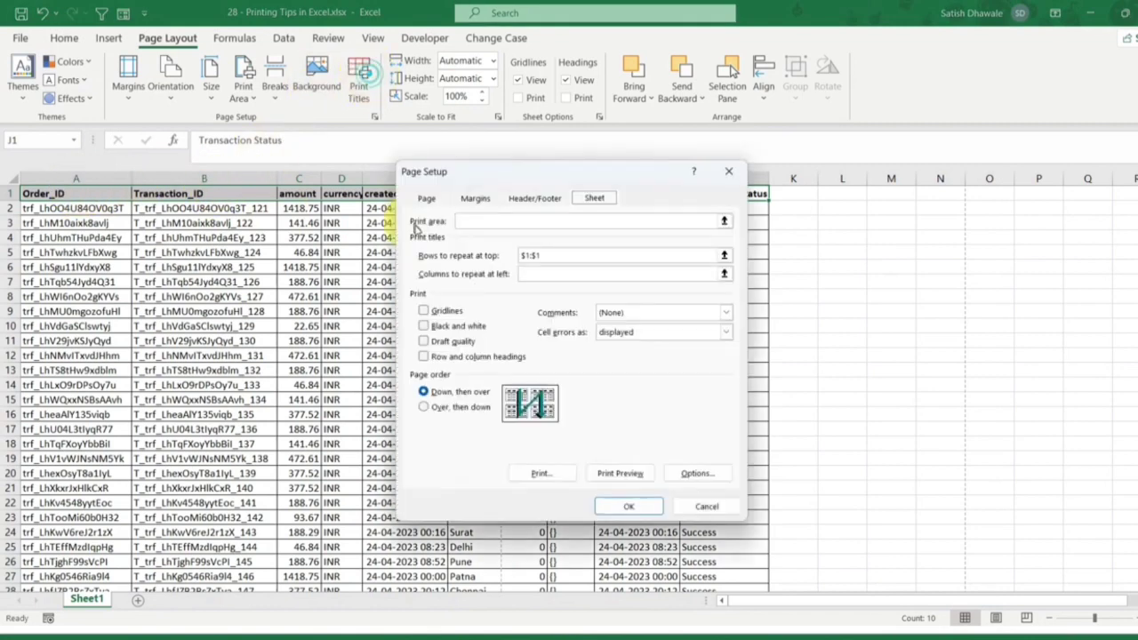
click(544, 256)
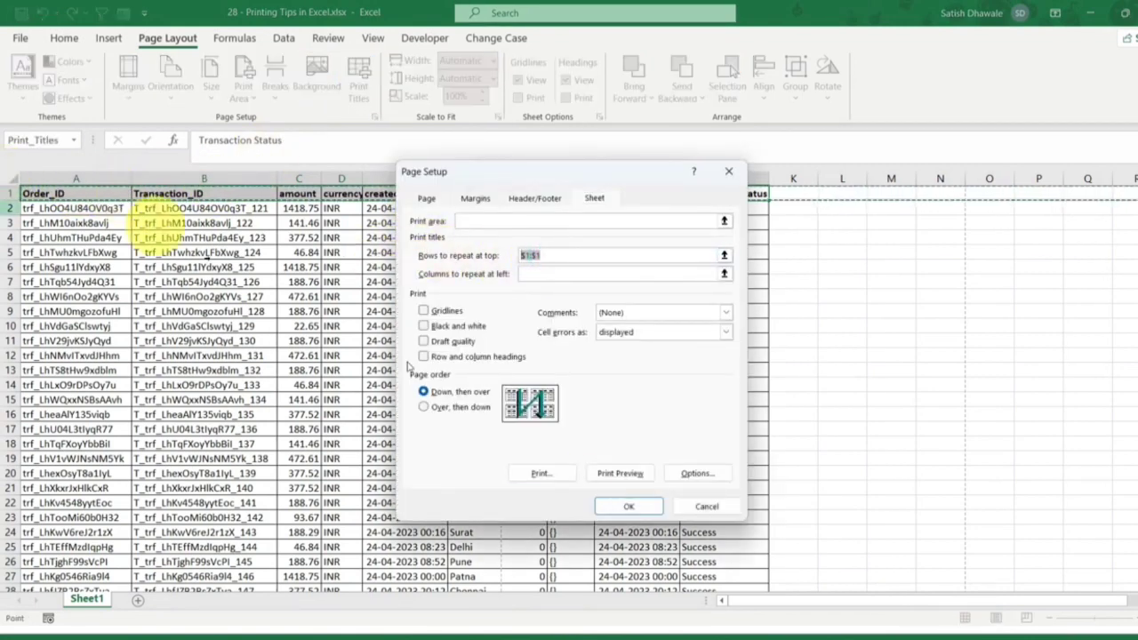
click(702, 506)
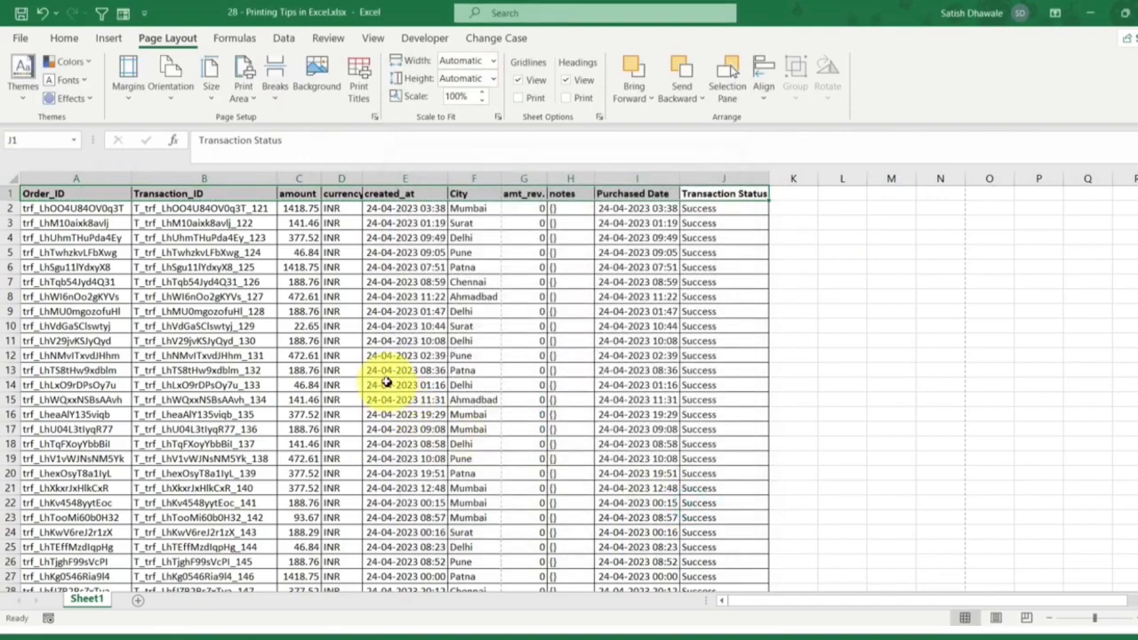
Preview the printout once more, page through to its third page, and return to the worksheet
key(ctrl+p)
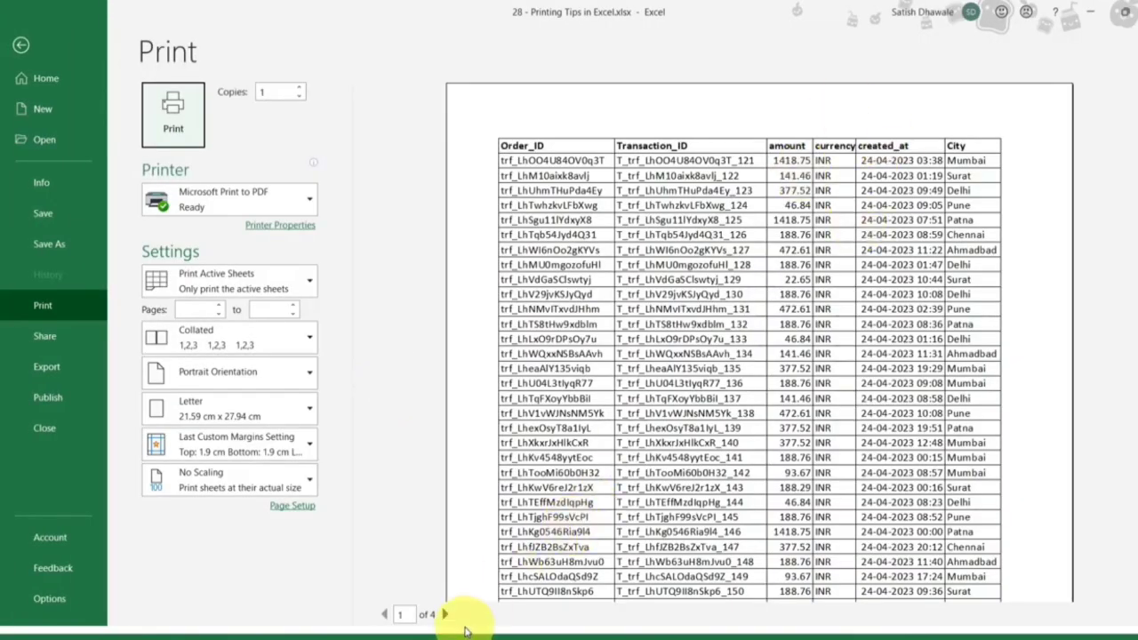
click(445, 614)
click(444, 614)
key(Escape)
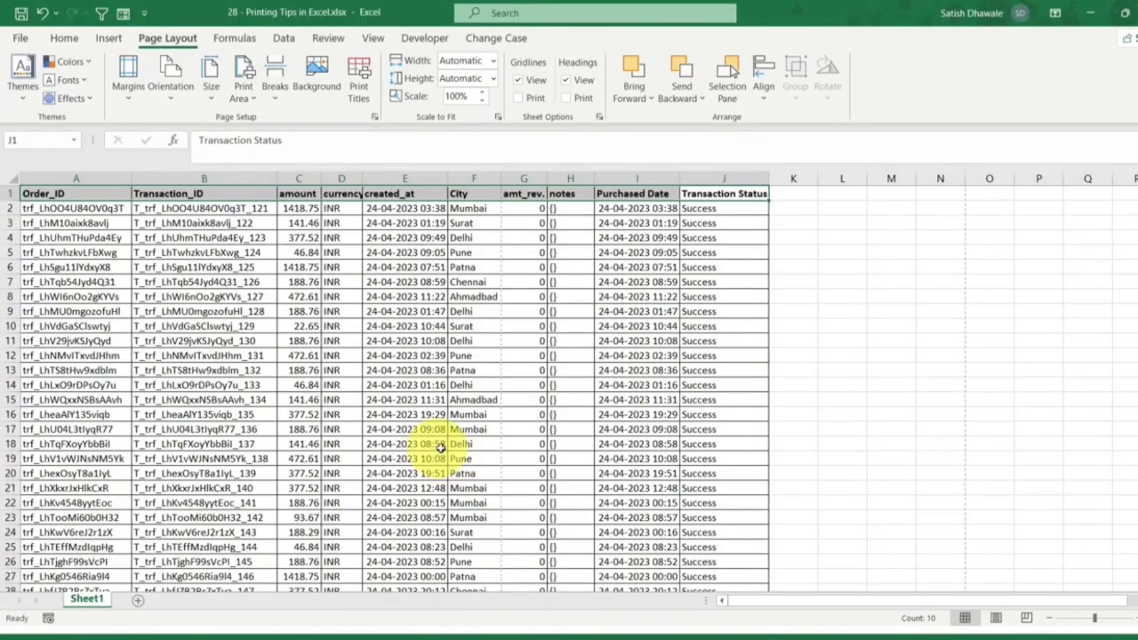
View the margin presets available for the sheet and leave them without choosing one
click(87, 193)
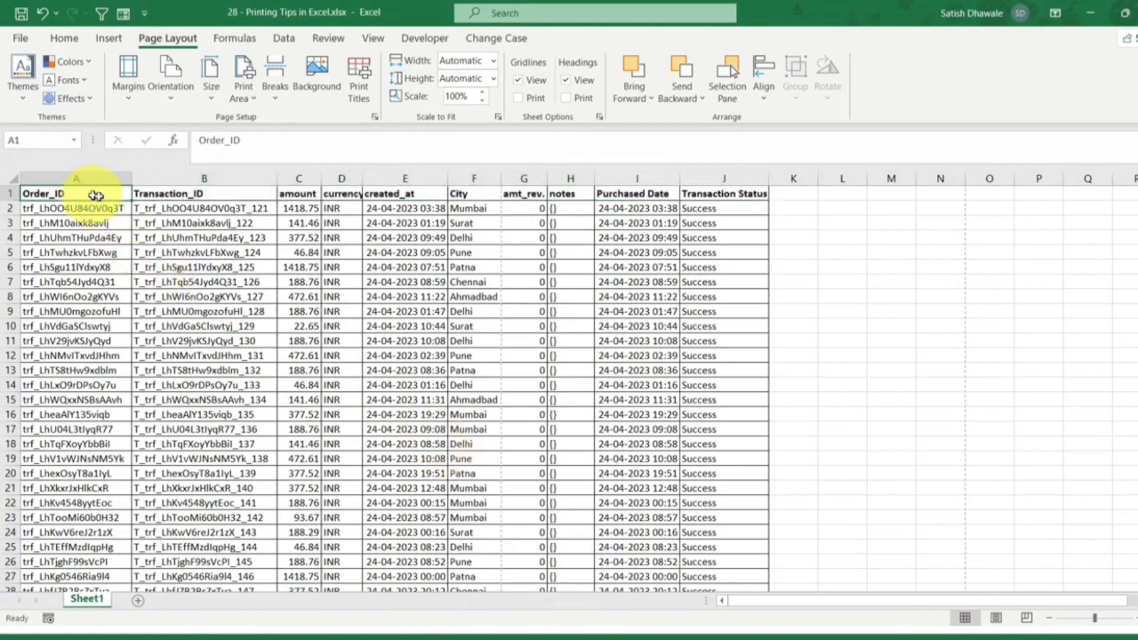
click(129, 89)
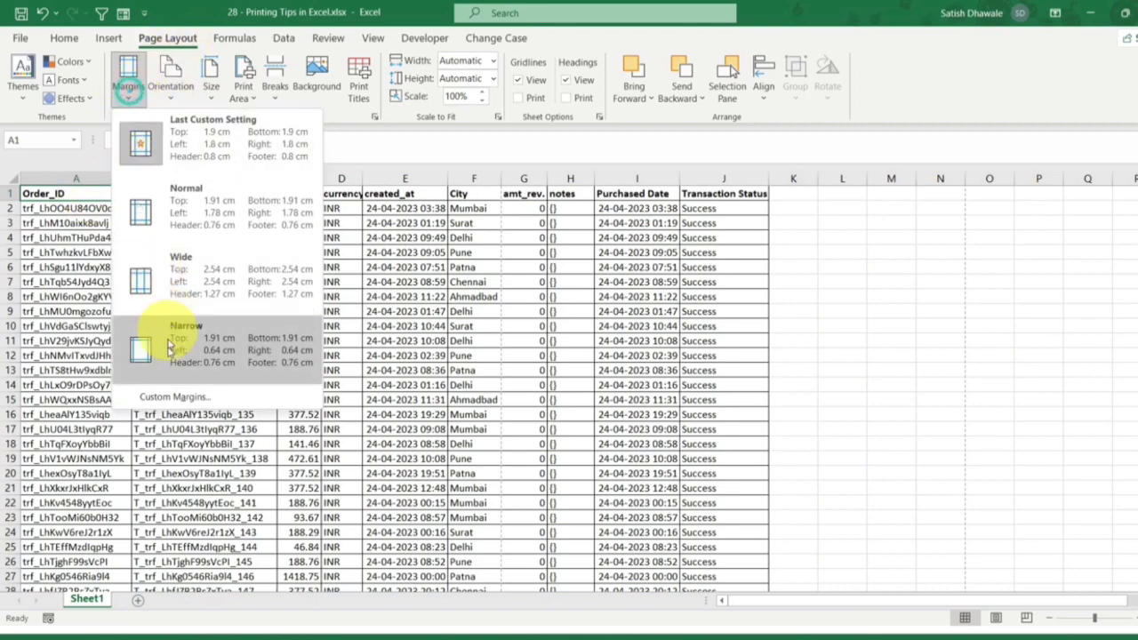
click(76, 248)
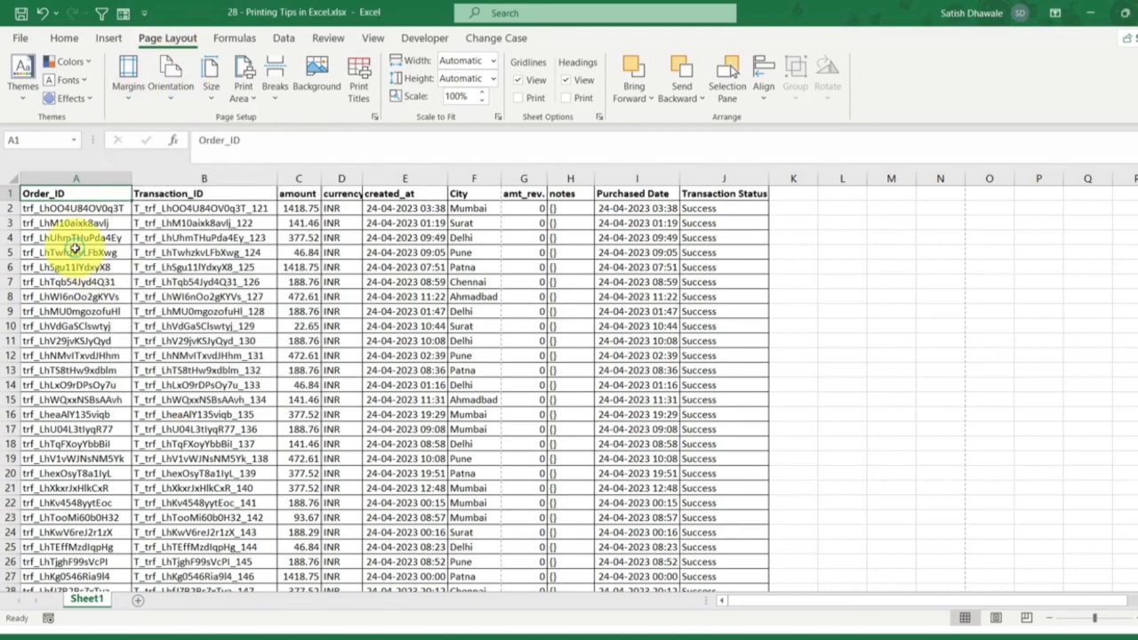
Try Narrow margins in the print preview, and set the margins to Normal after comparing
key(ctrl+p)
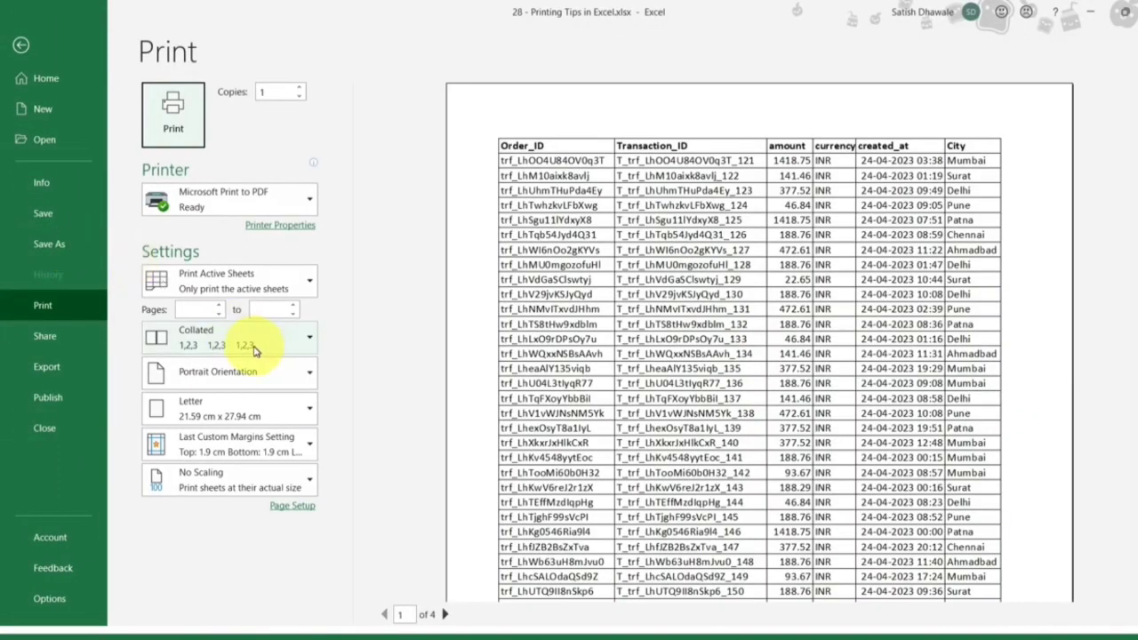
click(247, 452)
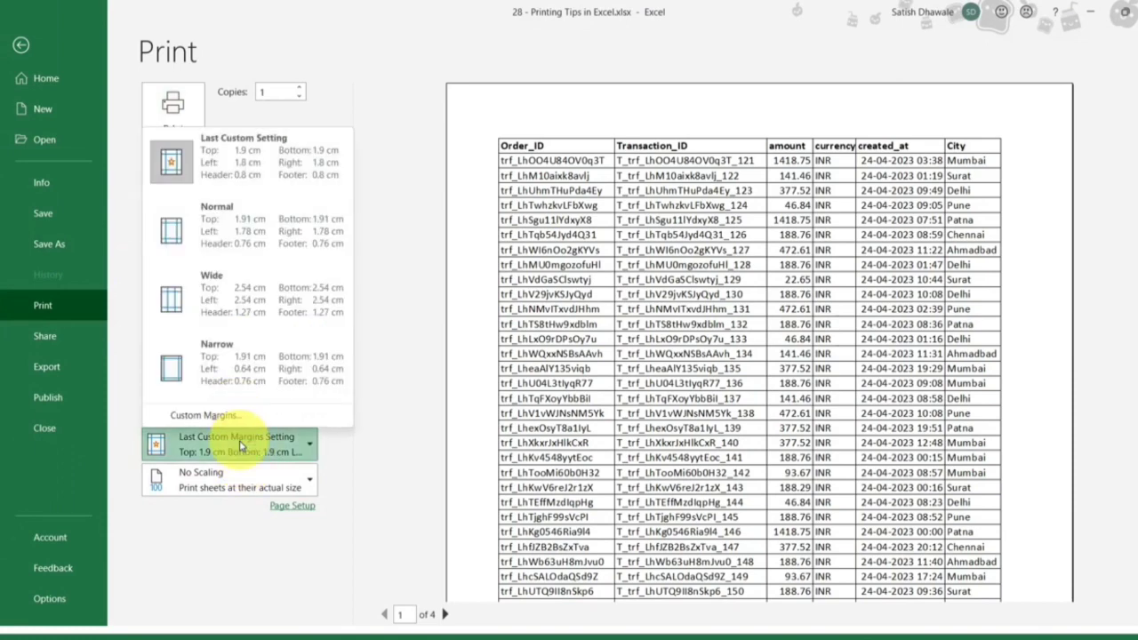
click(265, 354)
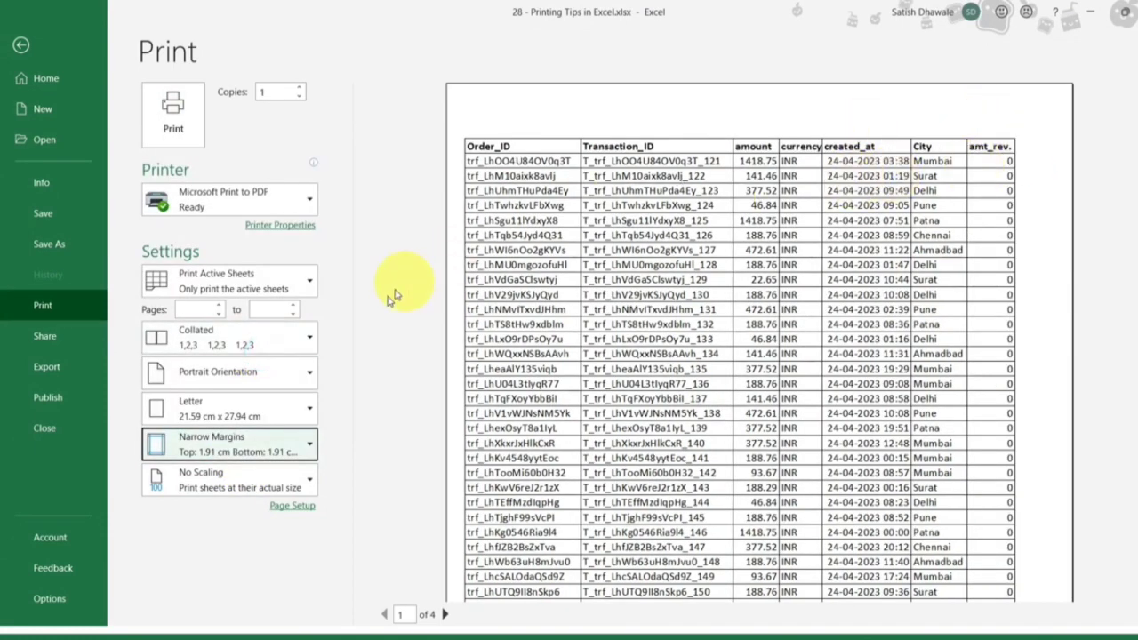
click(238, 440)
click(256, 229)
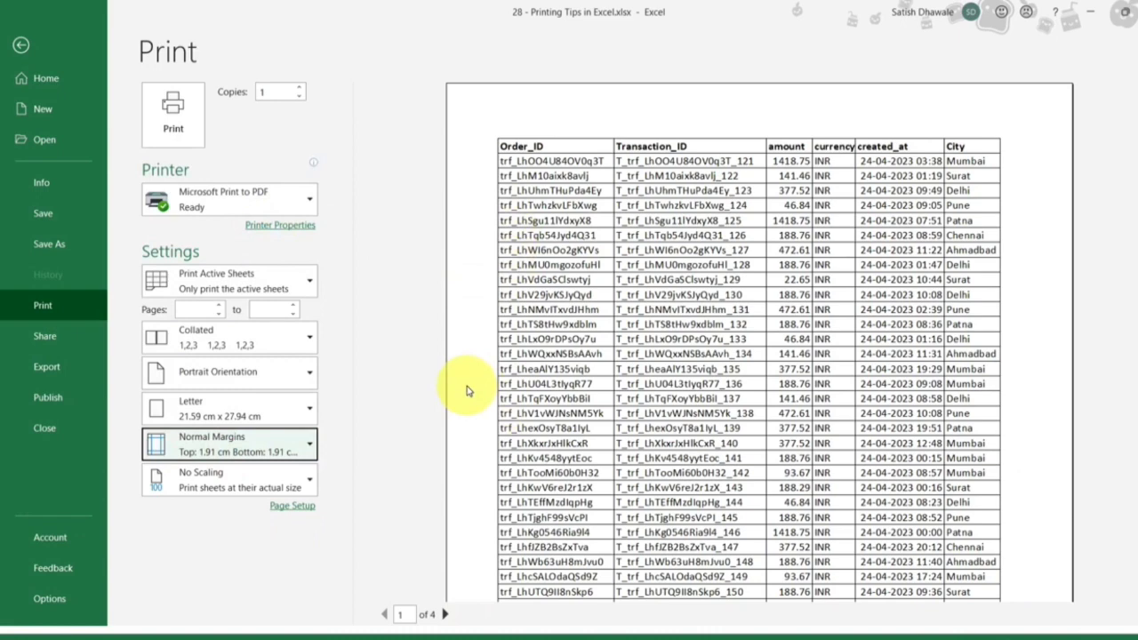
Set the paper size to A4 and check the first preview page down to its last row
click(283, 411)
click(216, 246)
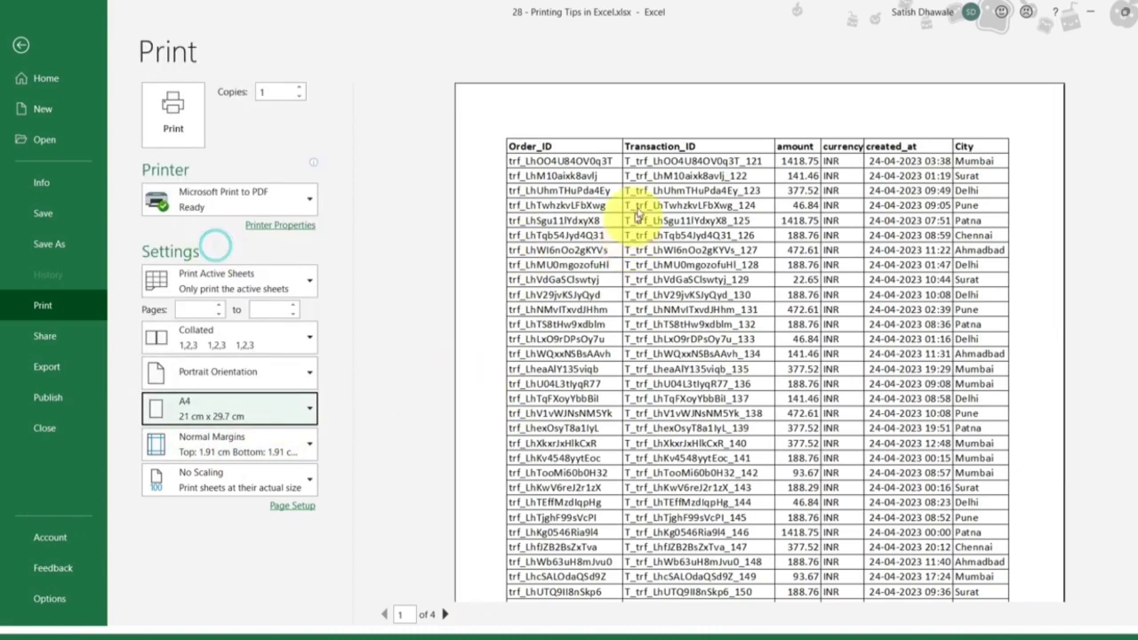
scroll(653, 267, down, 3)
scroll(650, 267, down, 3)
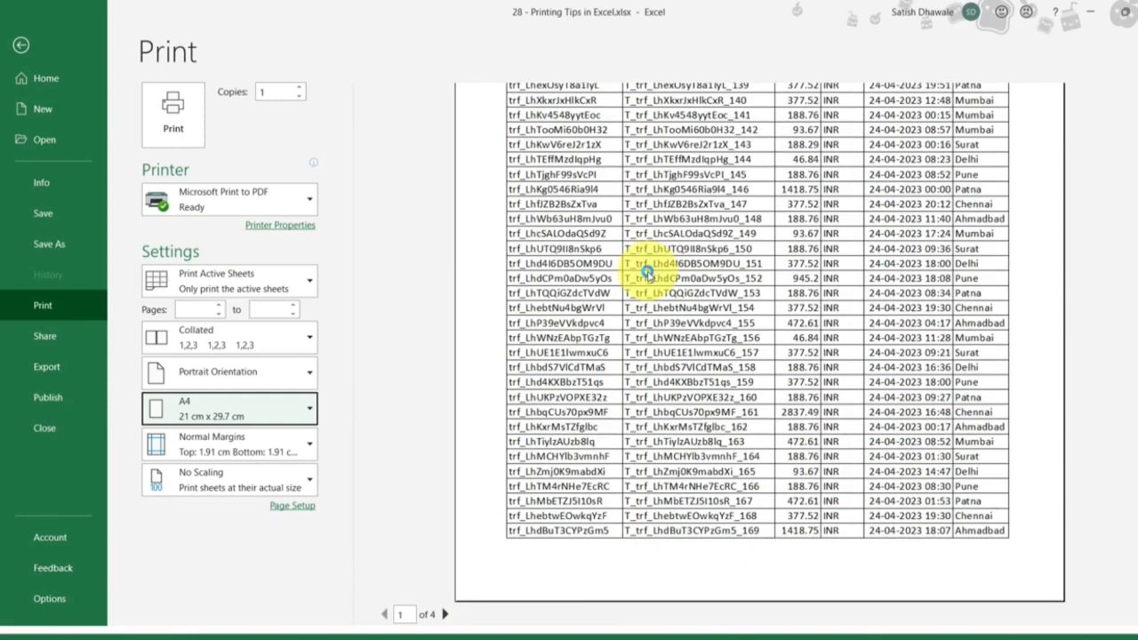
scroll(647, 274, up, 5)
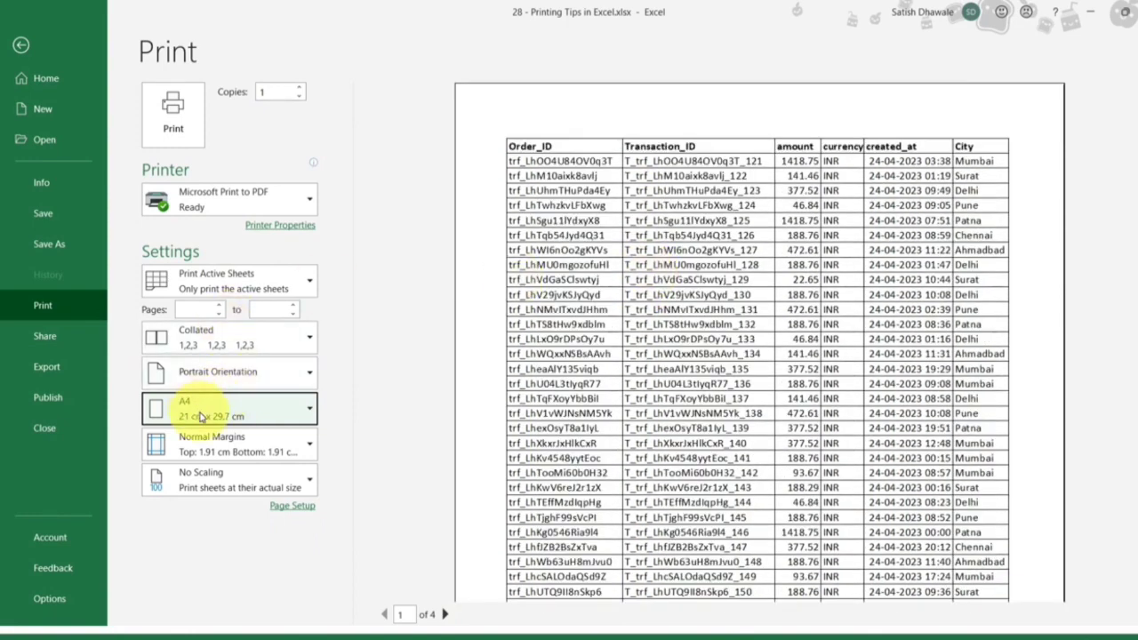
Compare Landscape with Portrait orientation in the print preview, and set the sheet back to Portrait
click(231, 377)
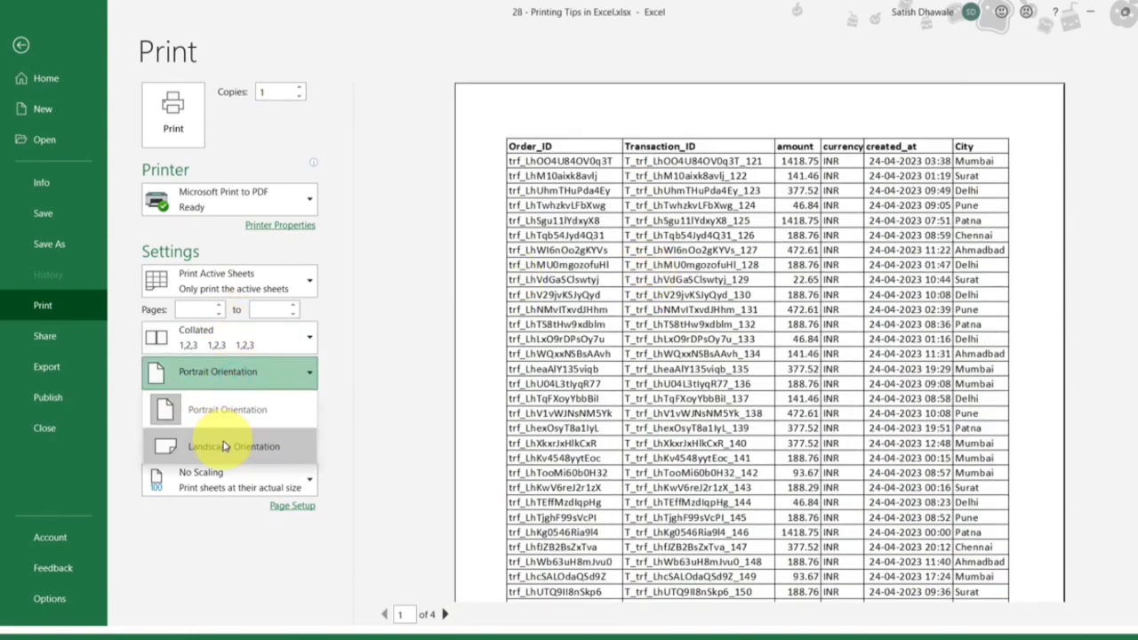
click(222, 444)
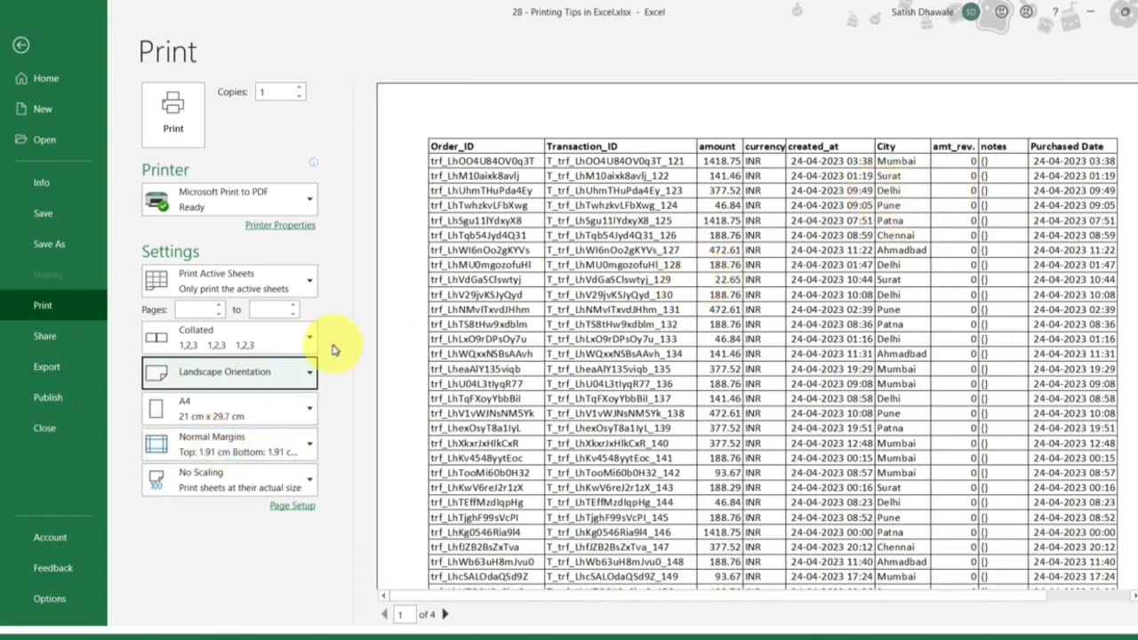
click(306, 378)
click(303, 406)
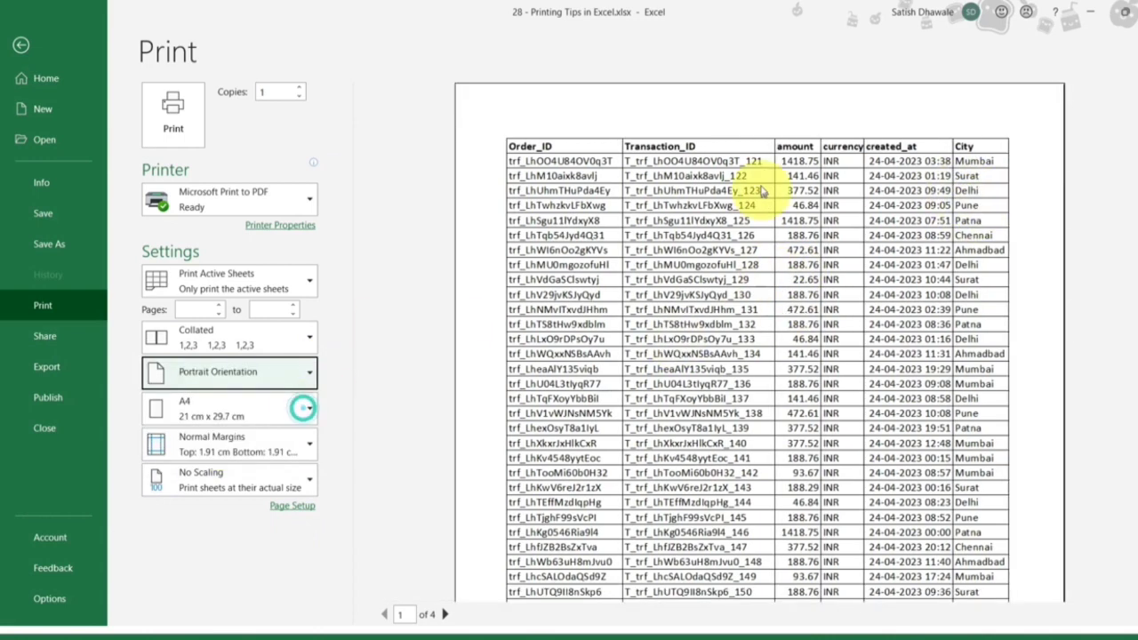
click(281, 408)
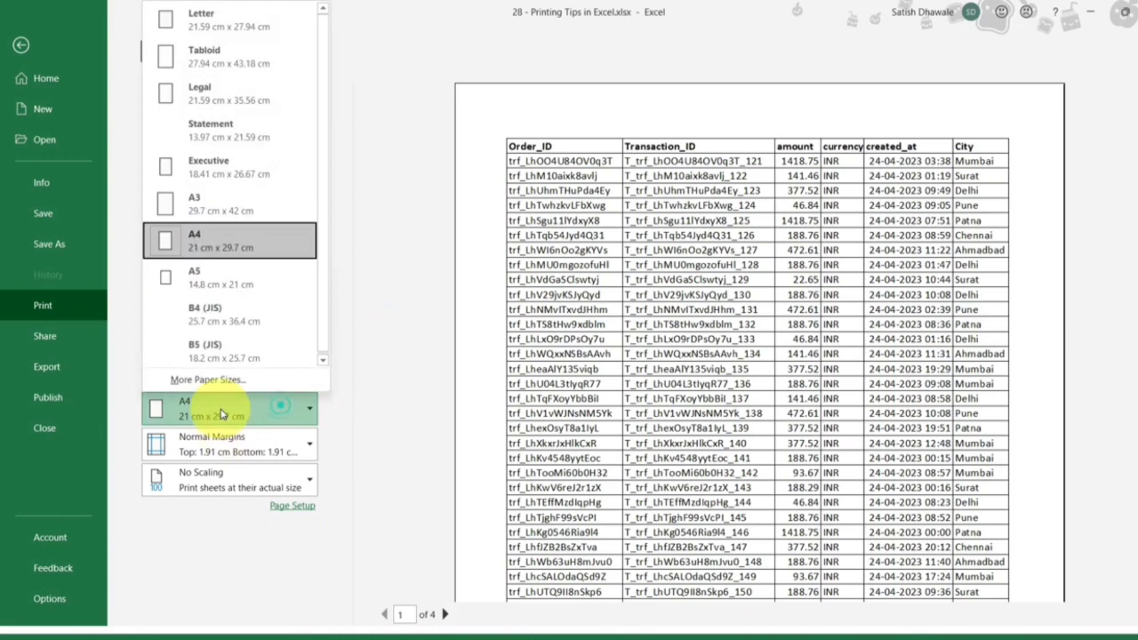
click(352, 423)
click(276, 382)
click(254, 439)
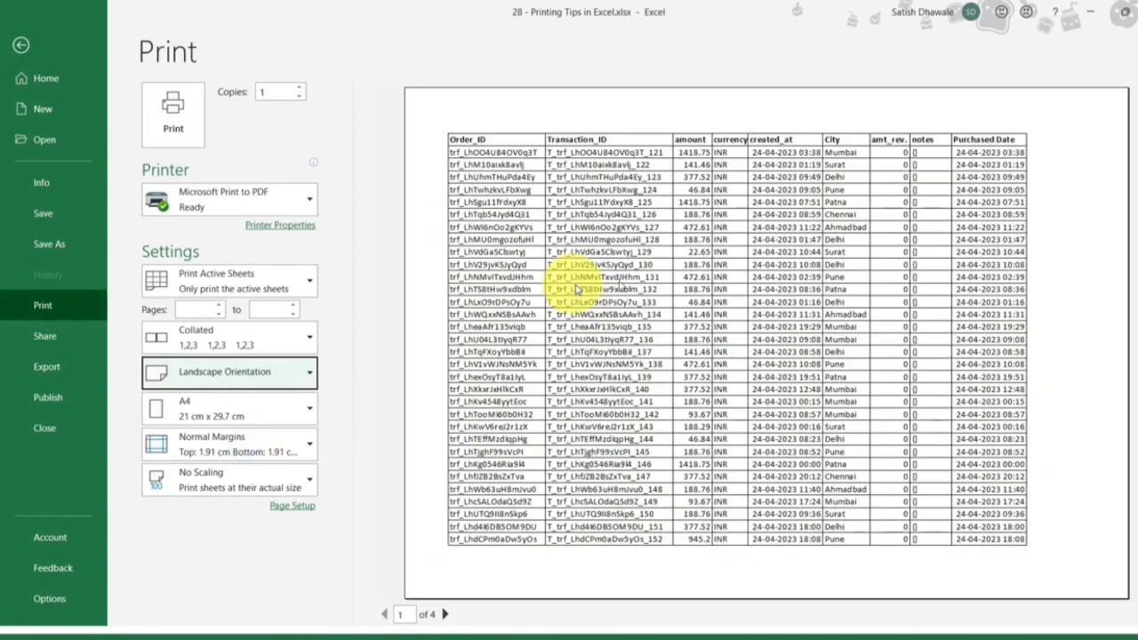
click(222, 380)
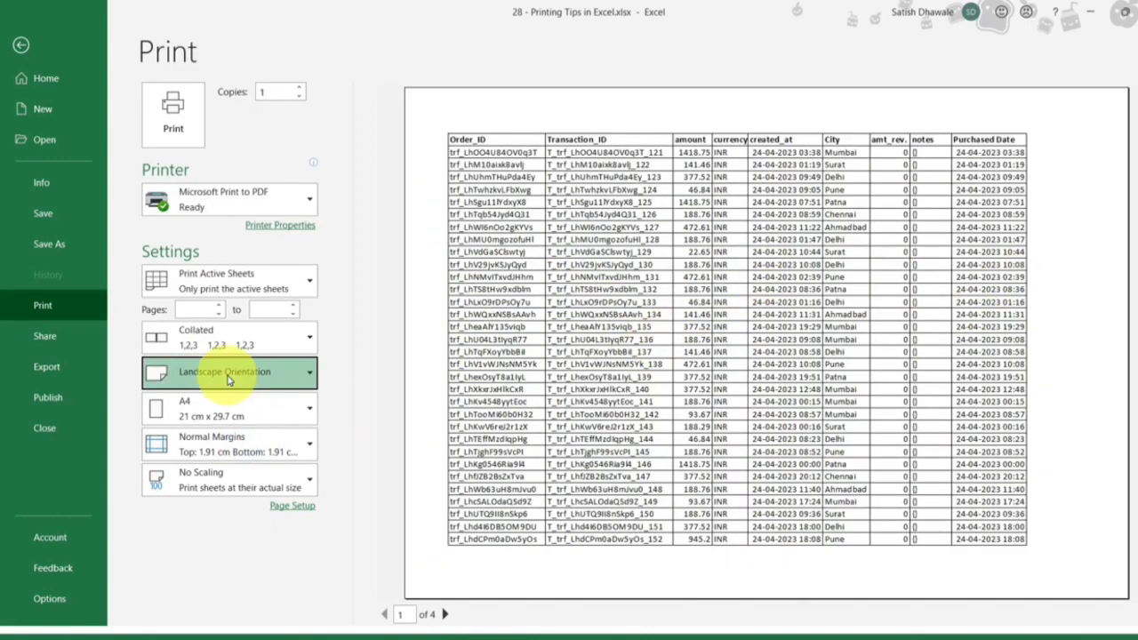
click(209, 413)
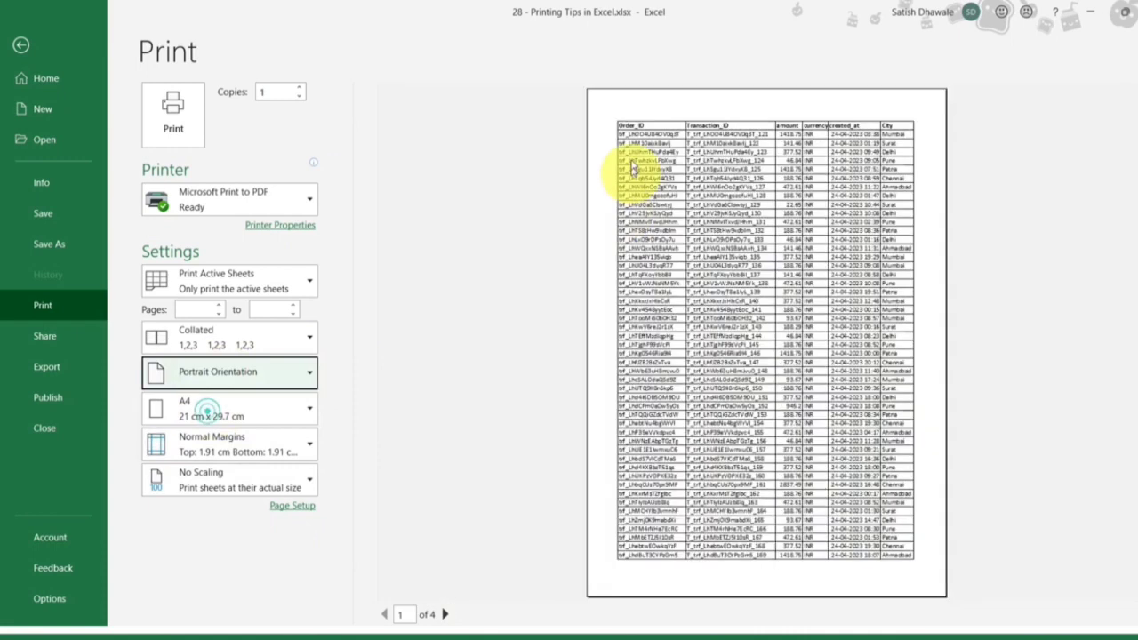
Set the number of copies to 4 and view the collation options without changing the Collated setting
click(222, 345)
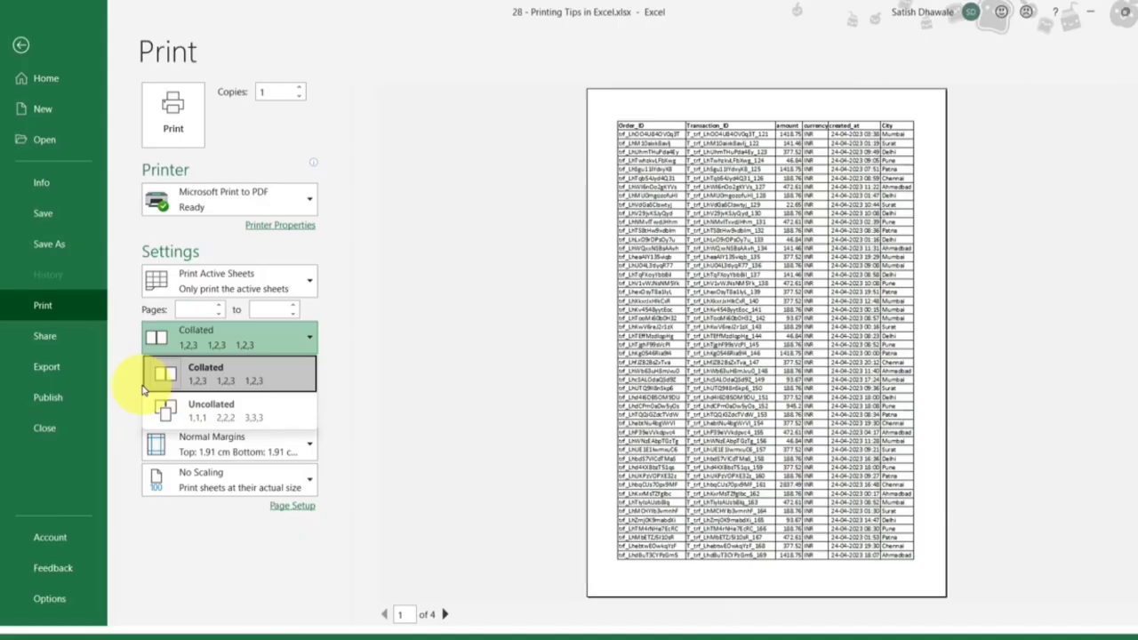
click(368, 254)
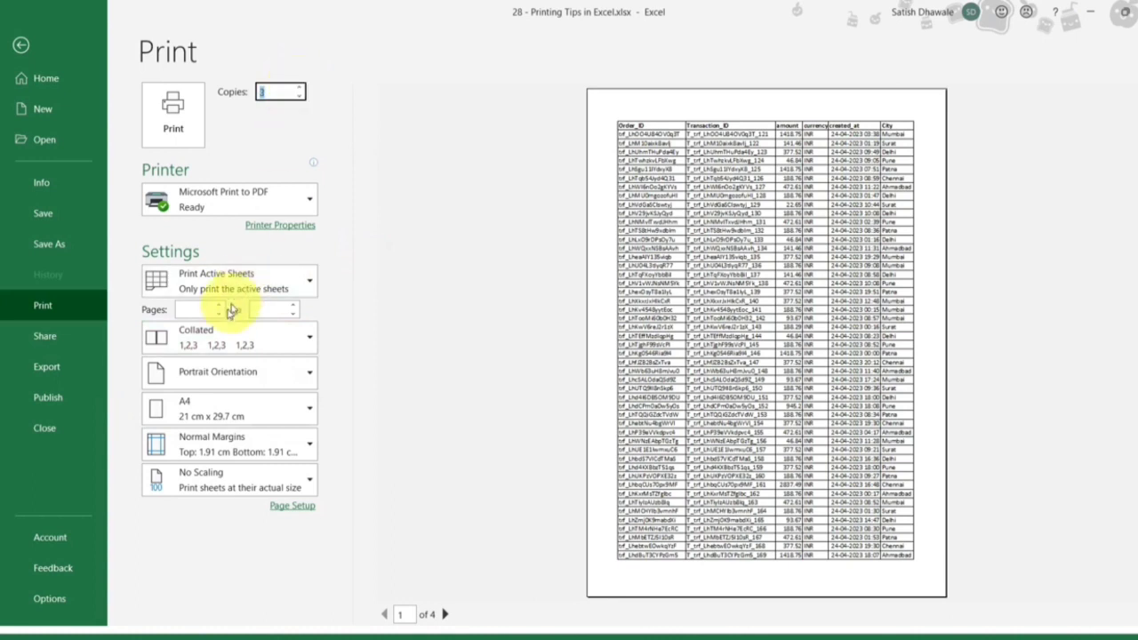
click(301, 87)
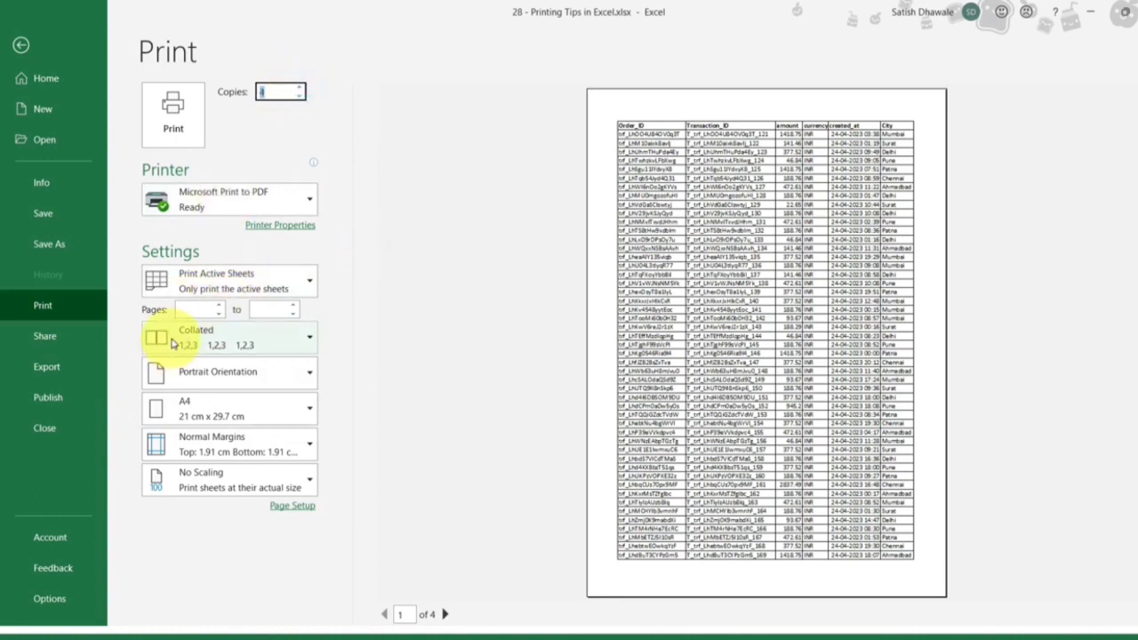
click(167, 339)
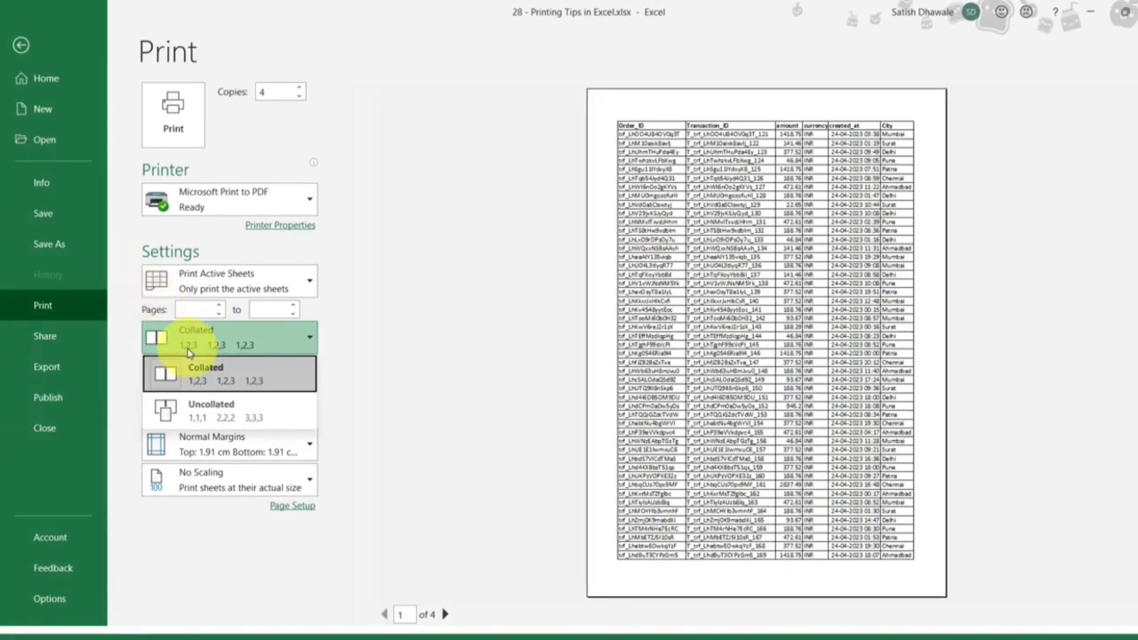
click(189, 350)
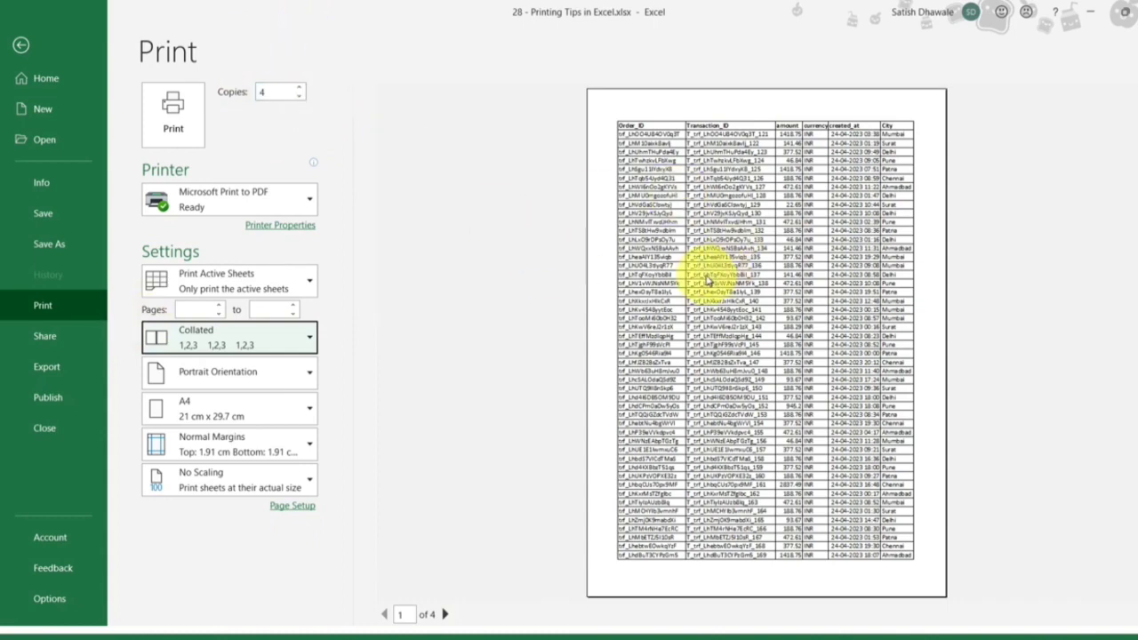
Try Uncollated page order for the copies, compare it with Collated, and set the order back to Collated
click(236, 350)
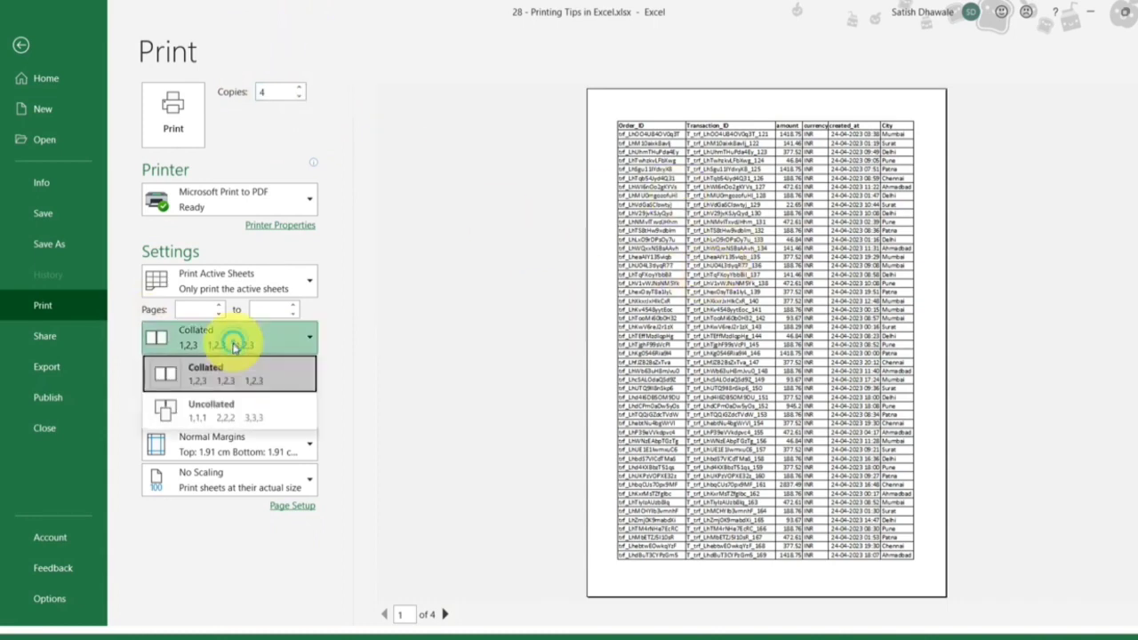
click(245, 412)
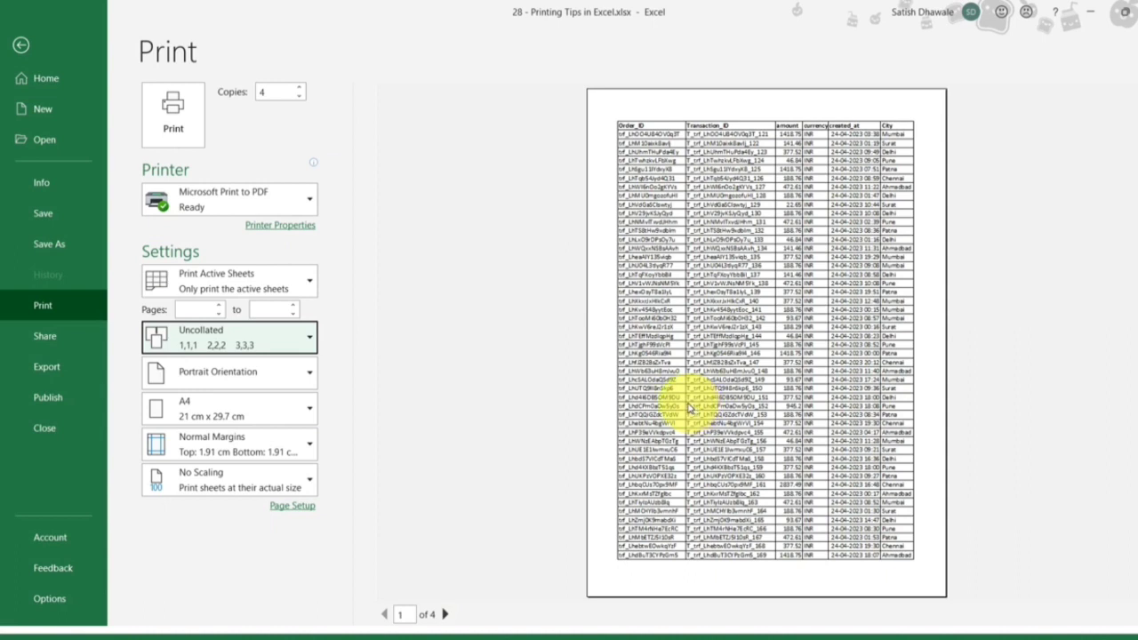
click(260, 349)
click(247, 381)
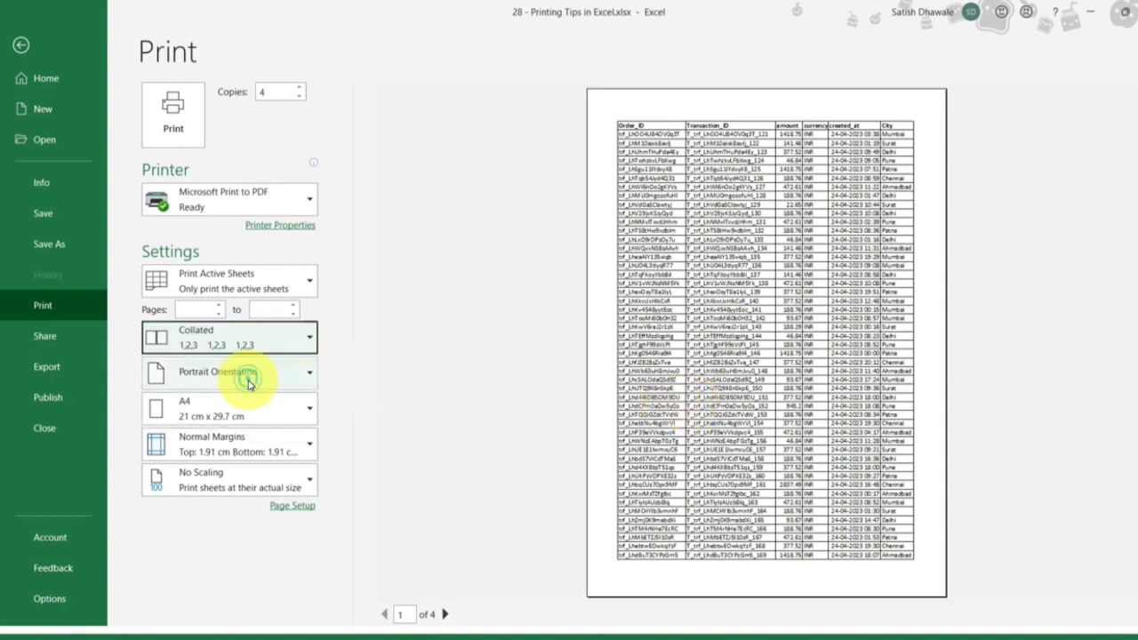
click(227, 339)
click(238, 410)
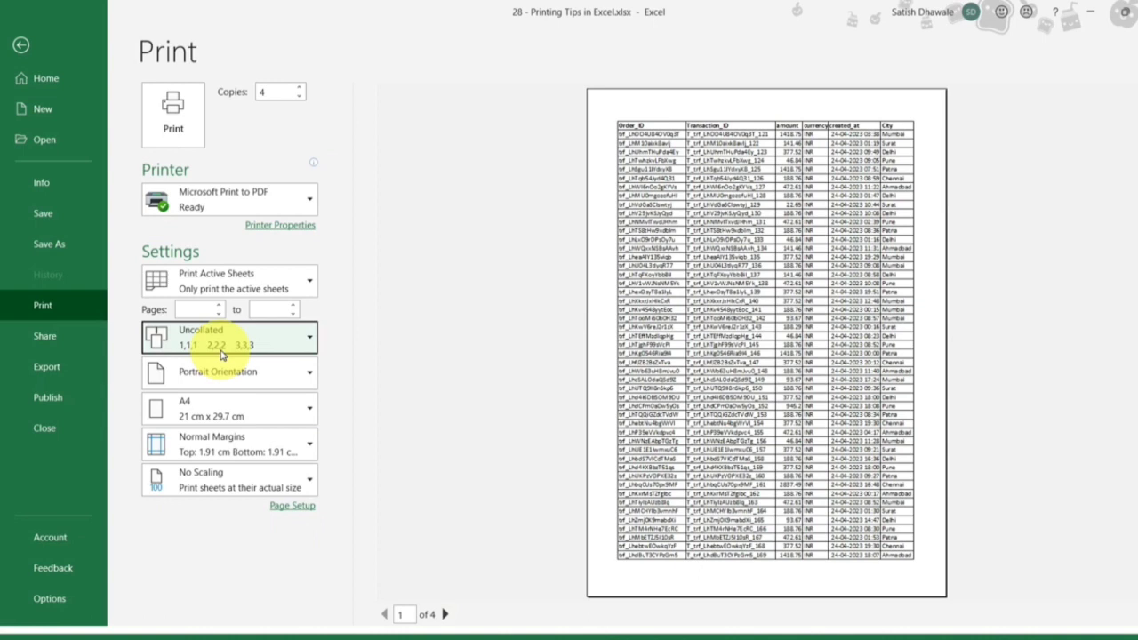
click(220, 353)
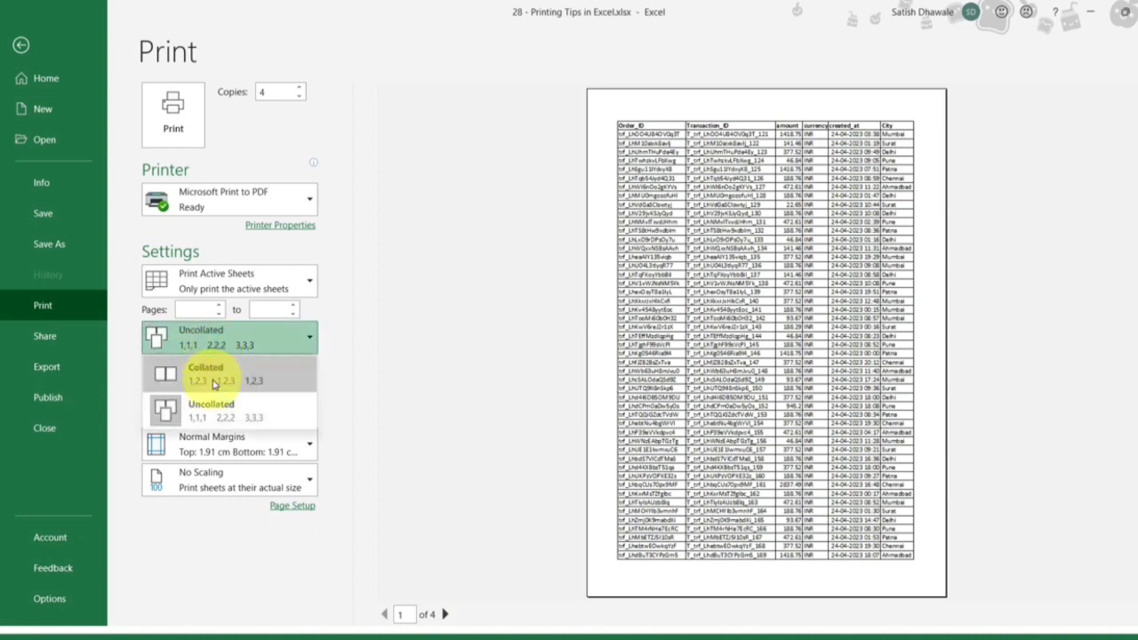
click(211, 380)
Keep Print Active Sheets as the print scope, page forward through the preview and return to its first page
click(201, 309)
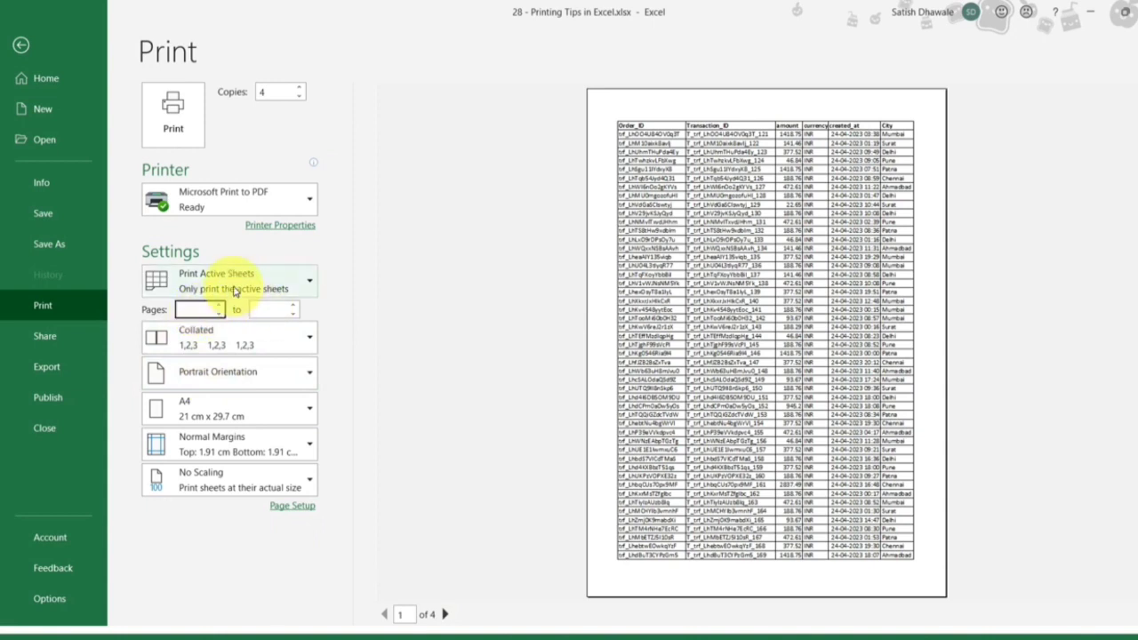
click(235, 291)
click(237, 316)
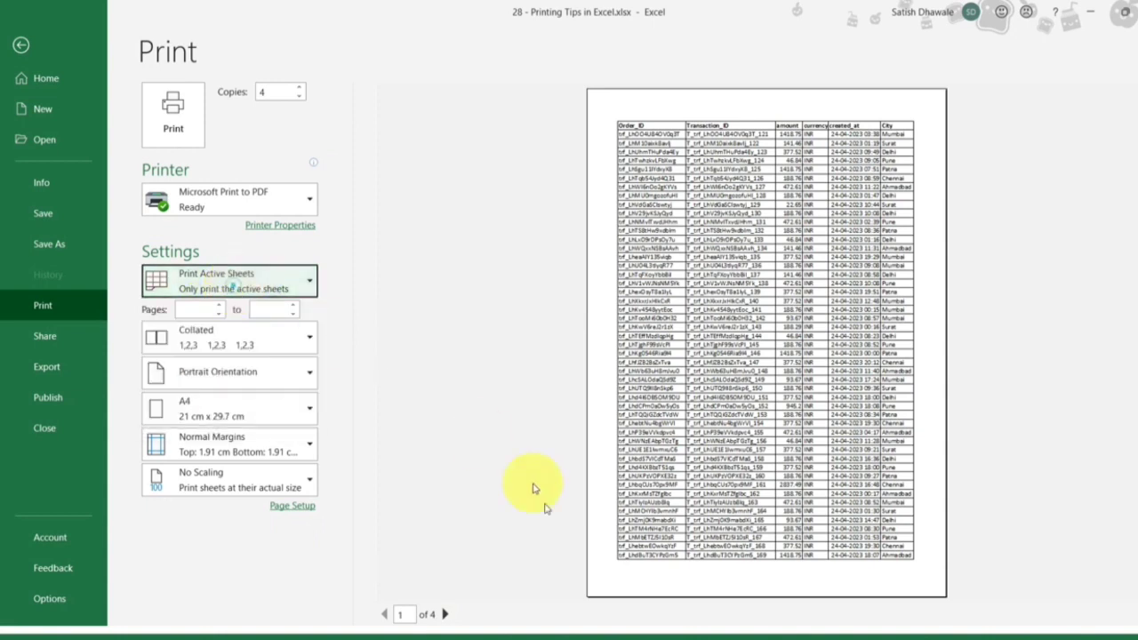
click(445, 614)
click(445, 615)
click(445, 615)
click(385, 614)
click(385, 614)
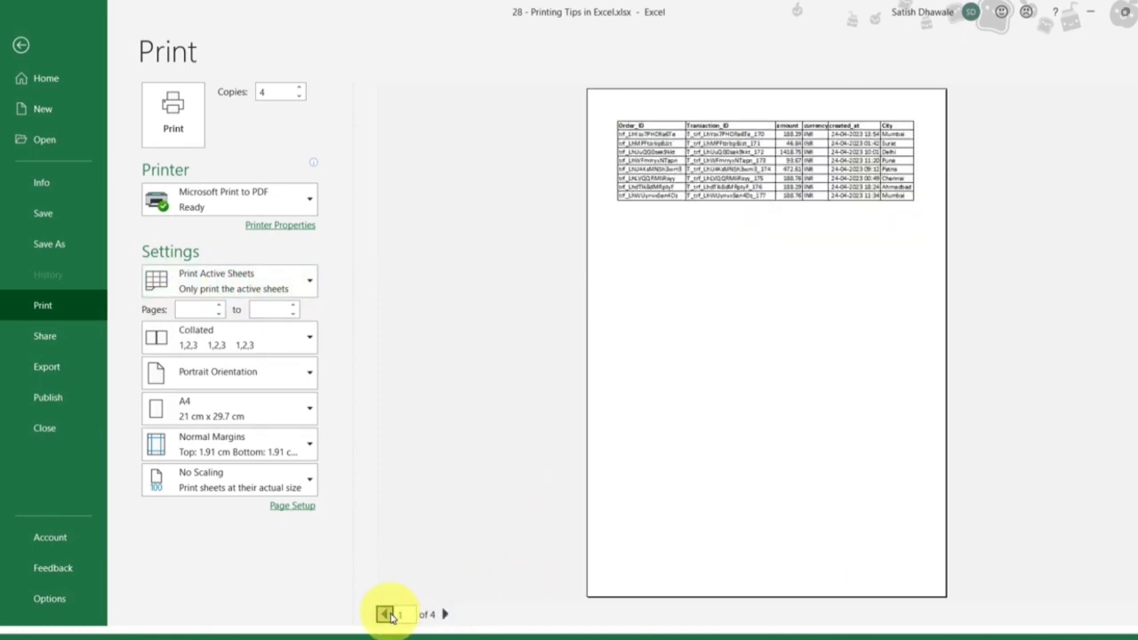
click(385, 614)
Set the print page range to start from page 1 and return to the worksheet
click(203, 308)
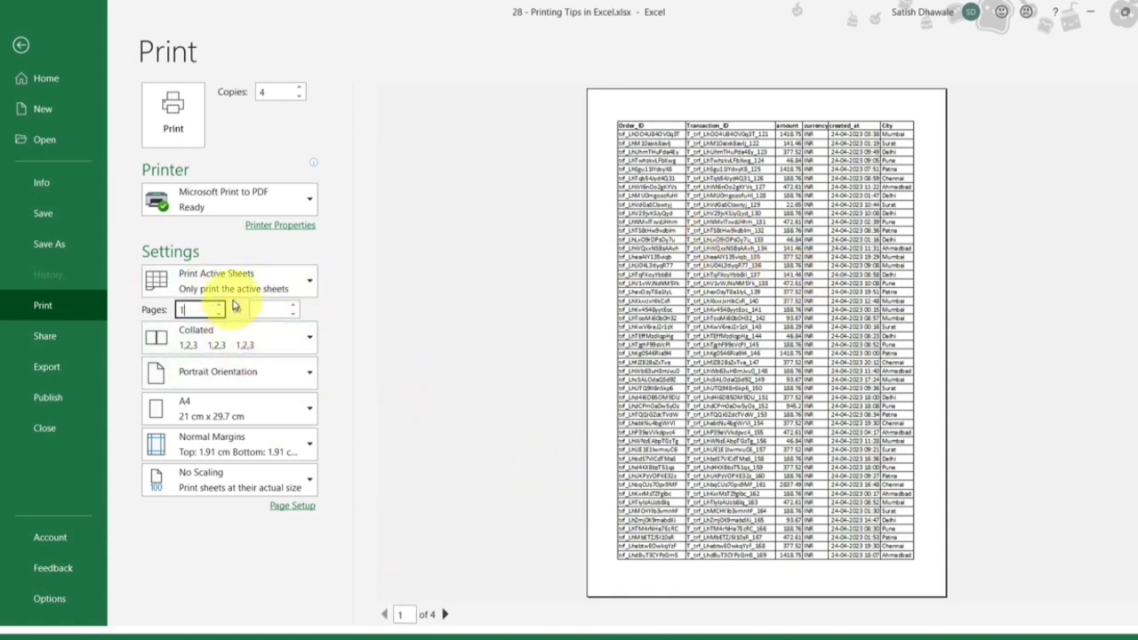
click(258, 308)
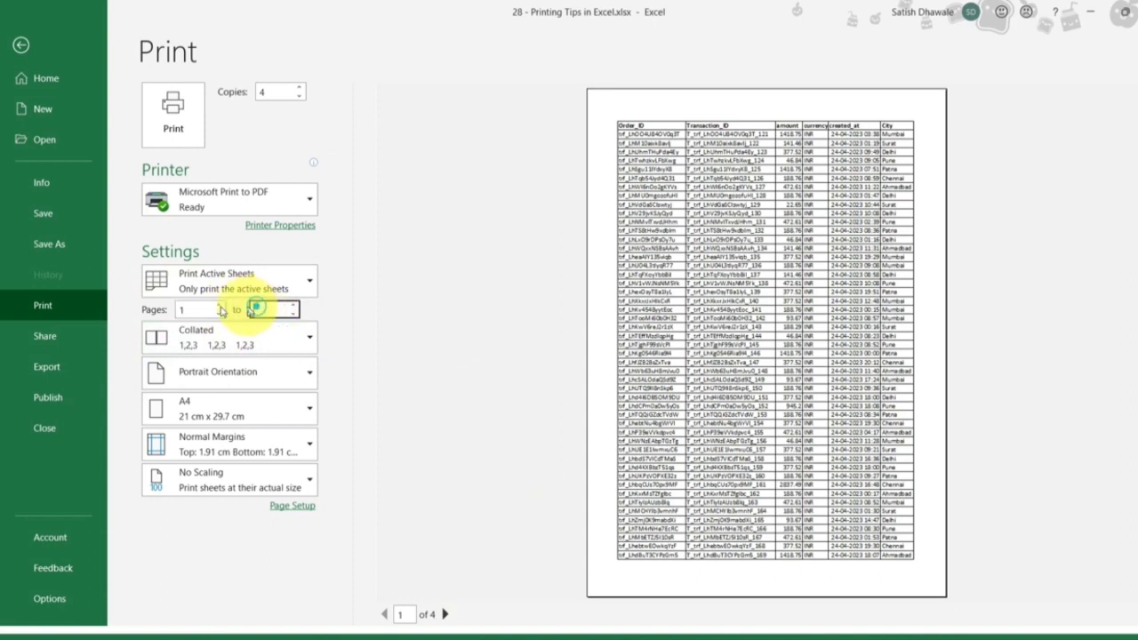
click(204, 309)
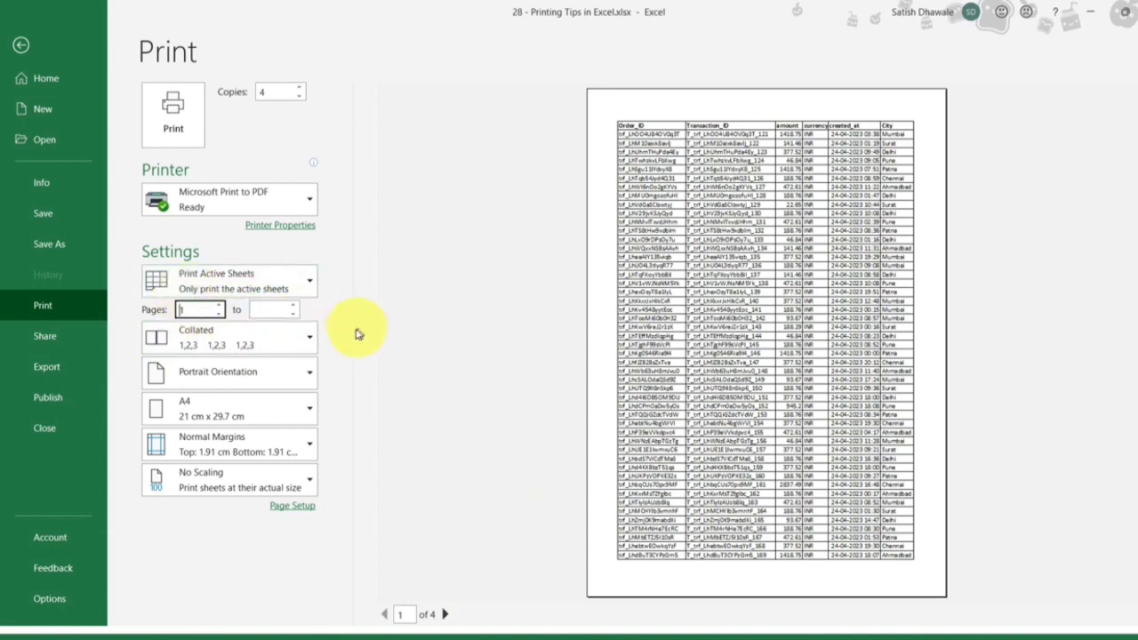
key(Escape)
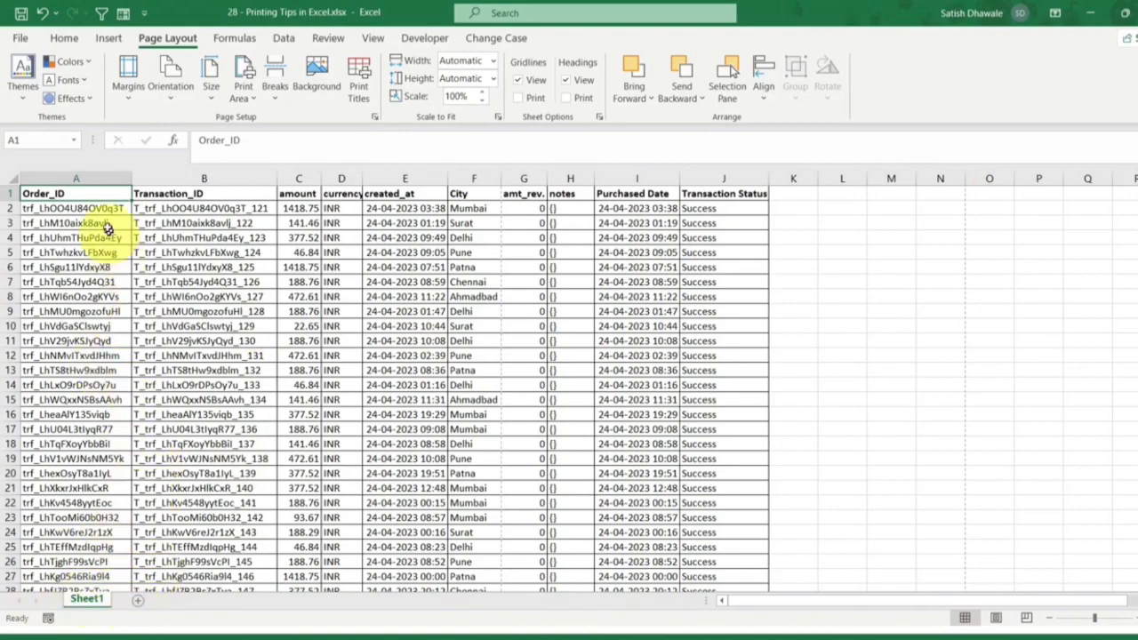
right_click(103, 603)
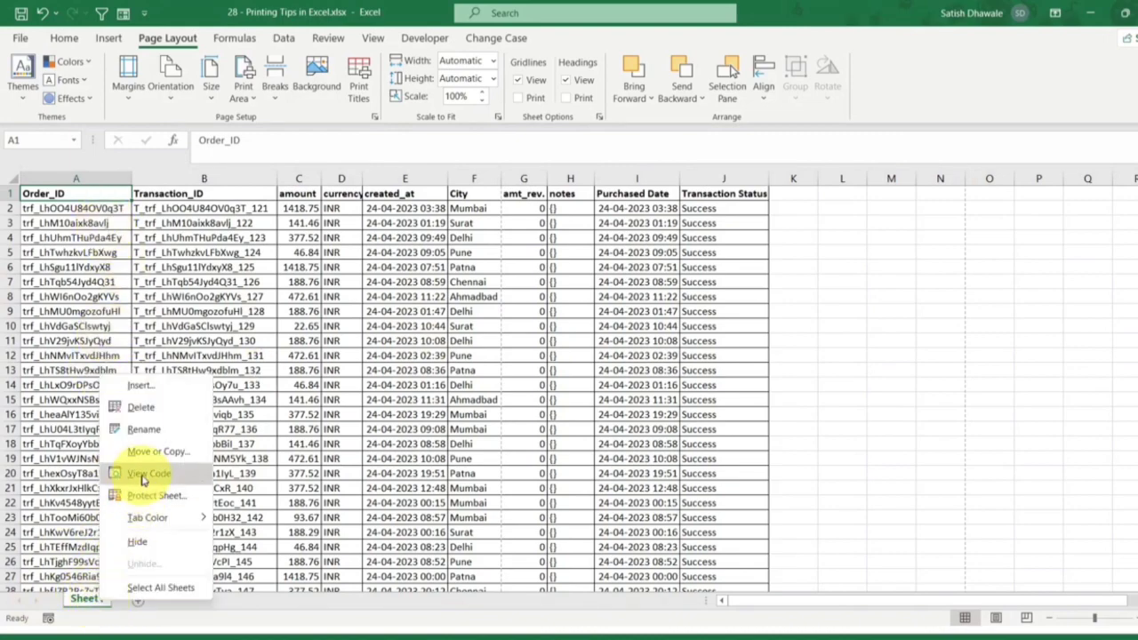
click(147, 452)
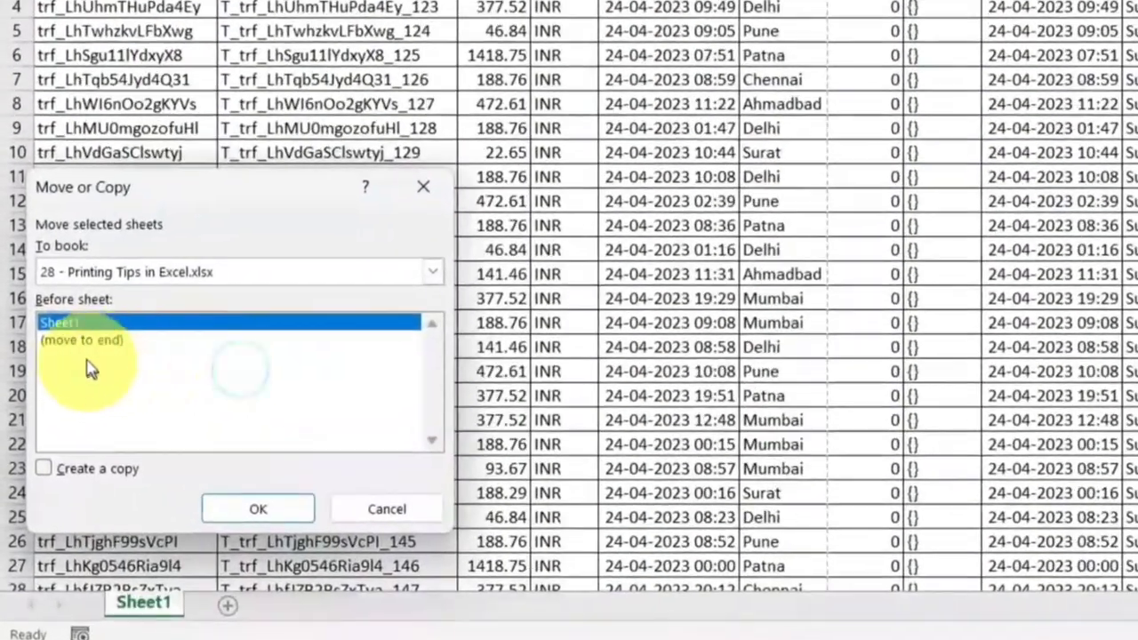
click(48, 440)
click(37, 432)
key(Escape)
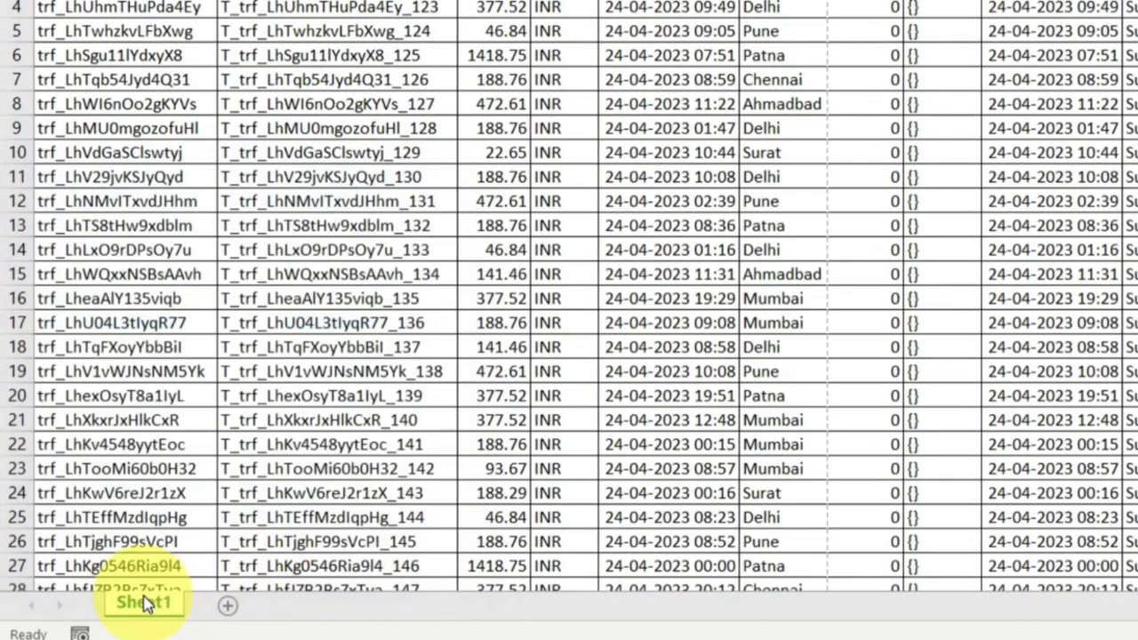
Create a copy of Sheet1 at the end of the same workbook
right_click(148, 605)
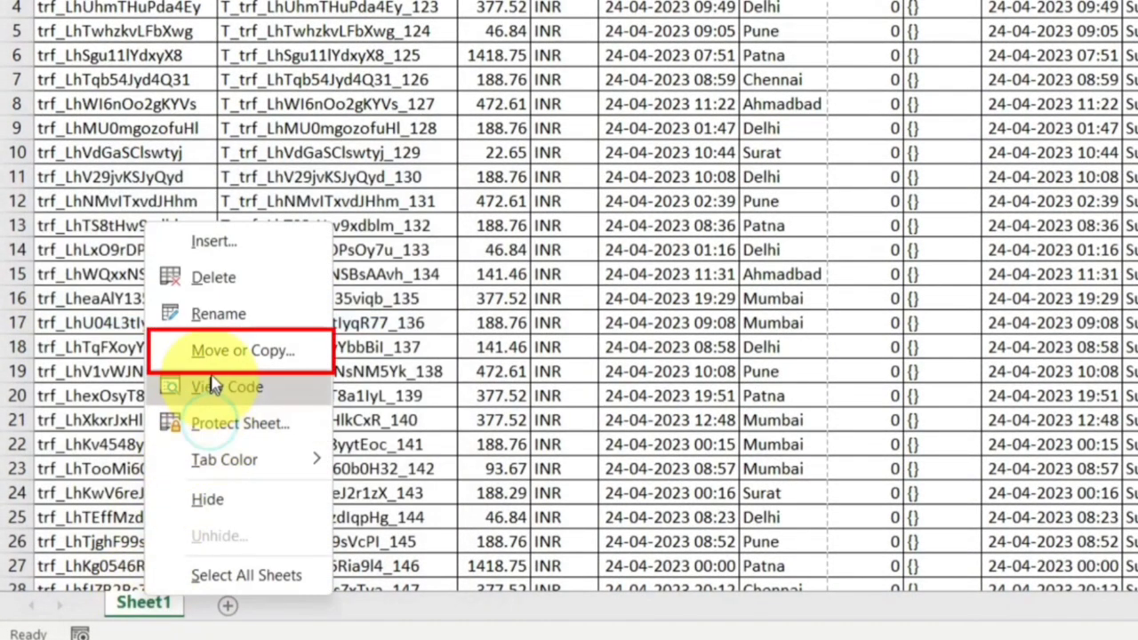
click(242, 350)
click(36, 338)
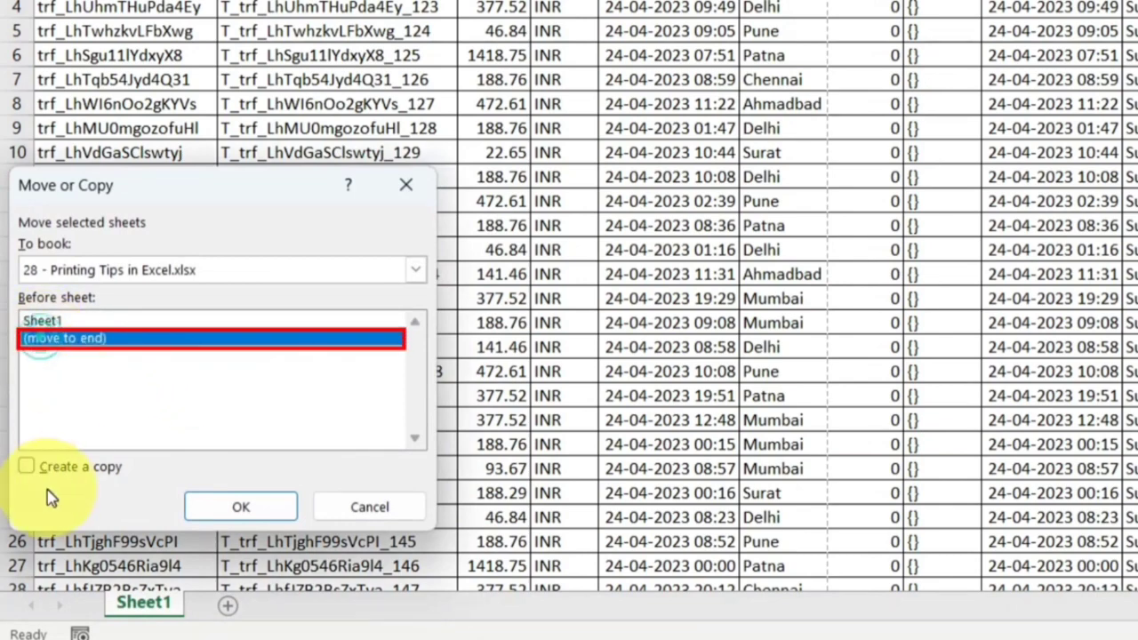
click(26, 466)
click(202, 507)
Rename the copied worksheet as Sheet2
double_click(230, 604)
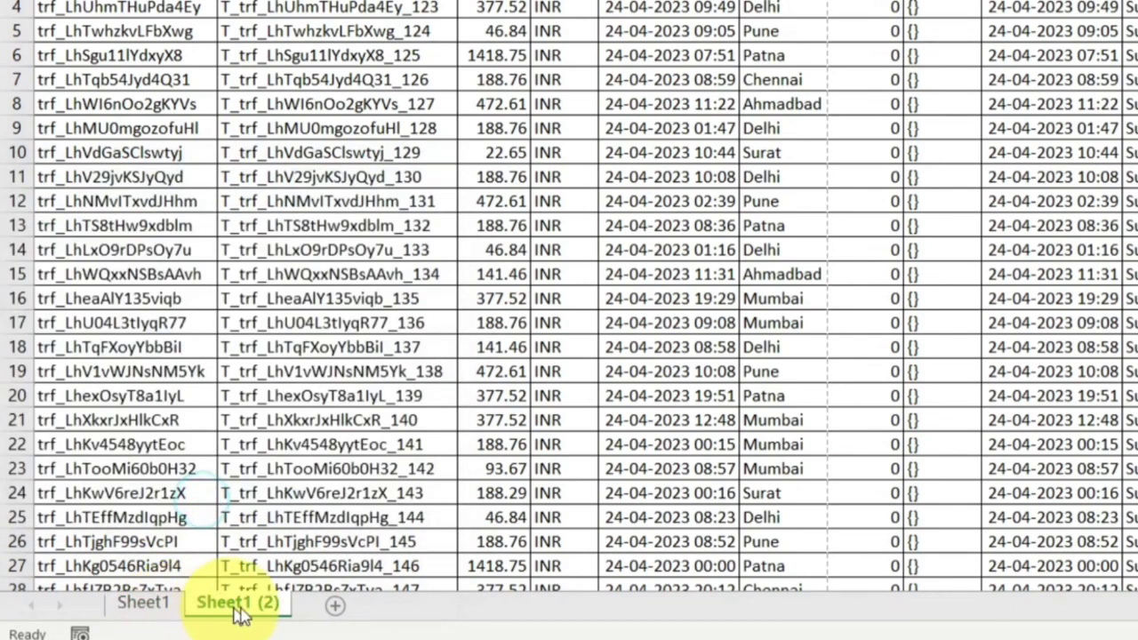
text(Shee)
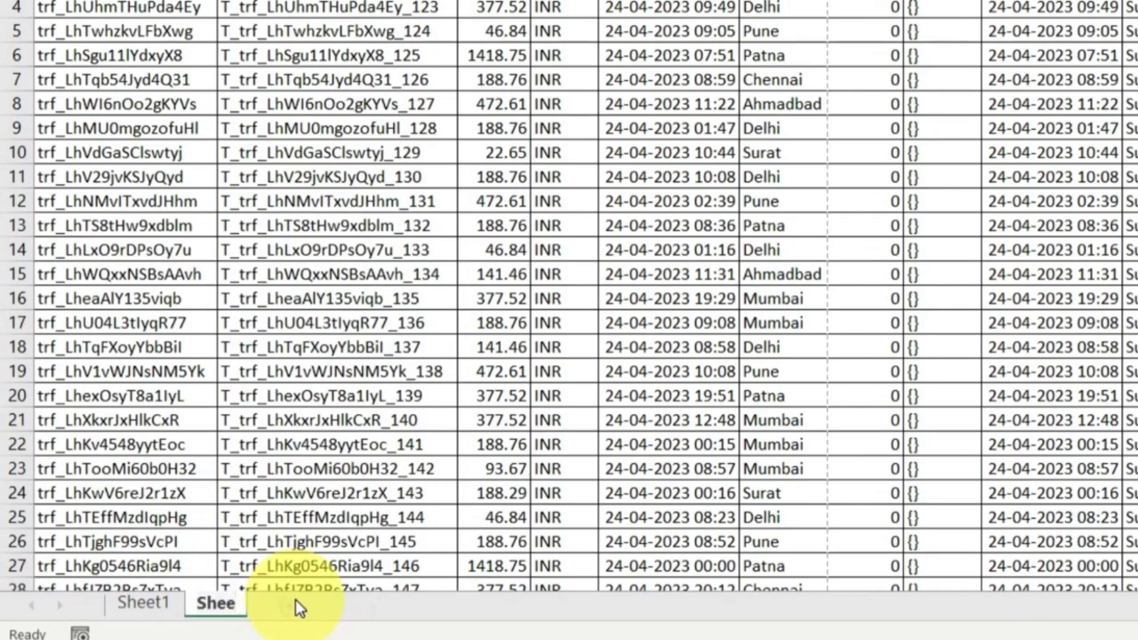
text(t2)
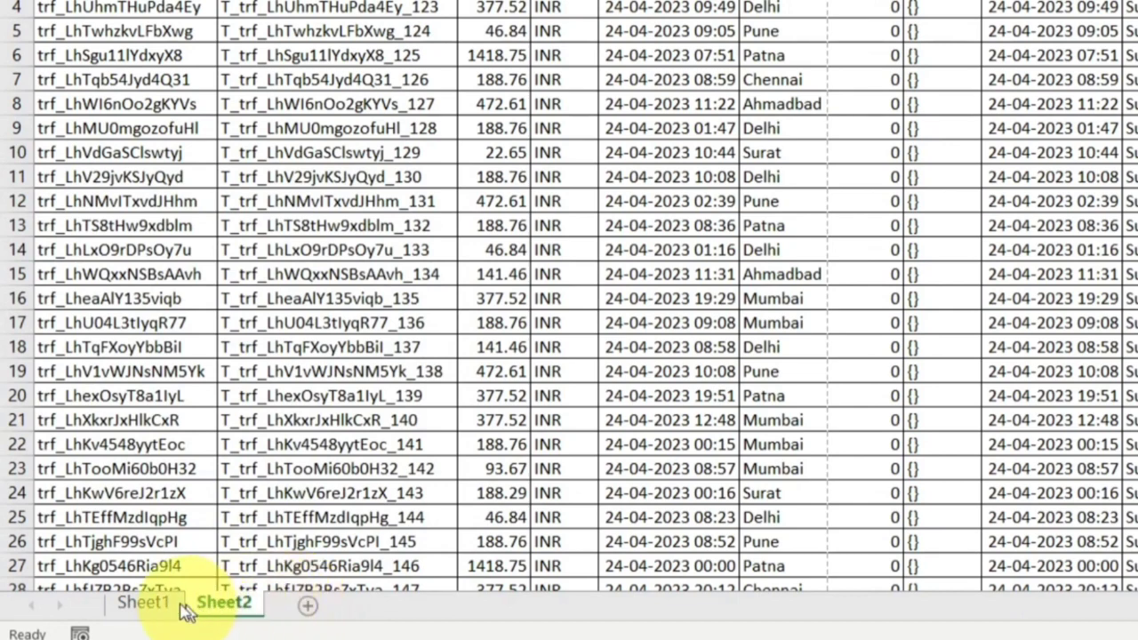
Open Sheet1's print preview, try Print Entire Workbook as the scope and switch back to Print Active Sheets
click(146, 603)
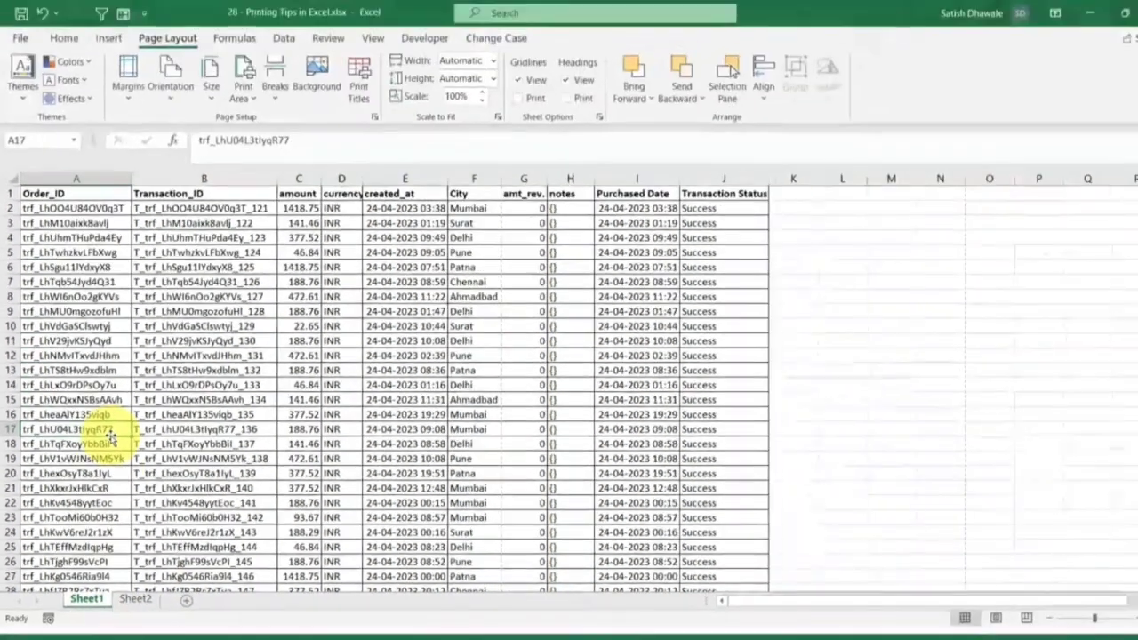
key(ctrl+p)
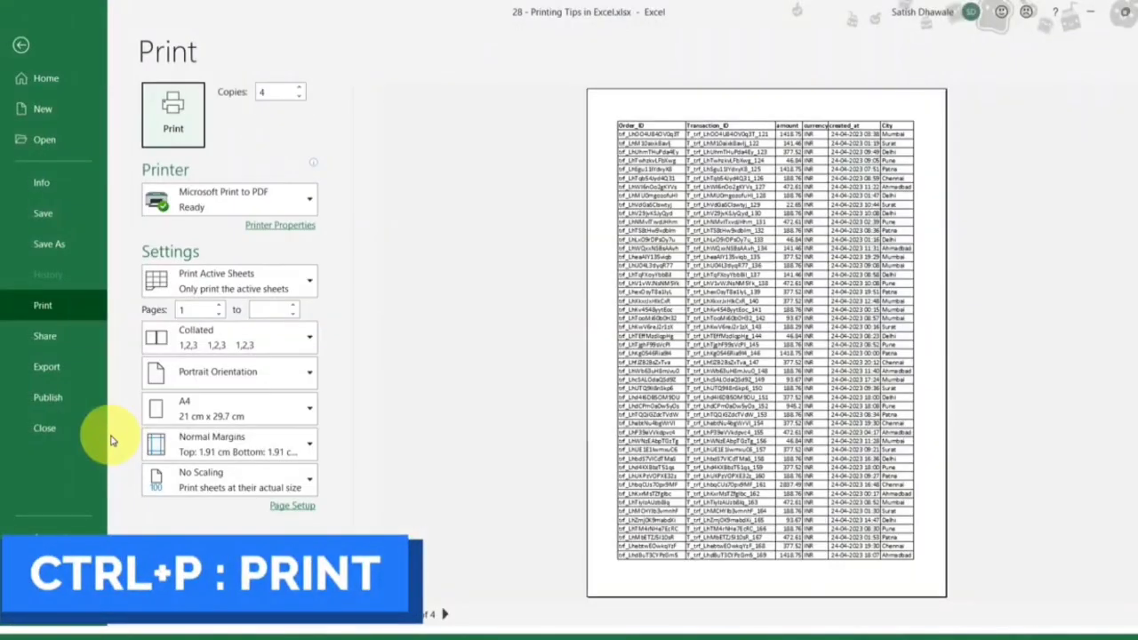
click(225, 295)
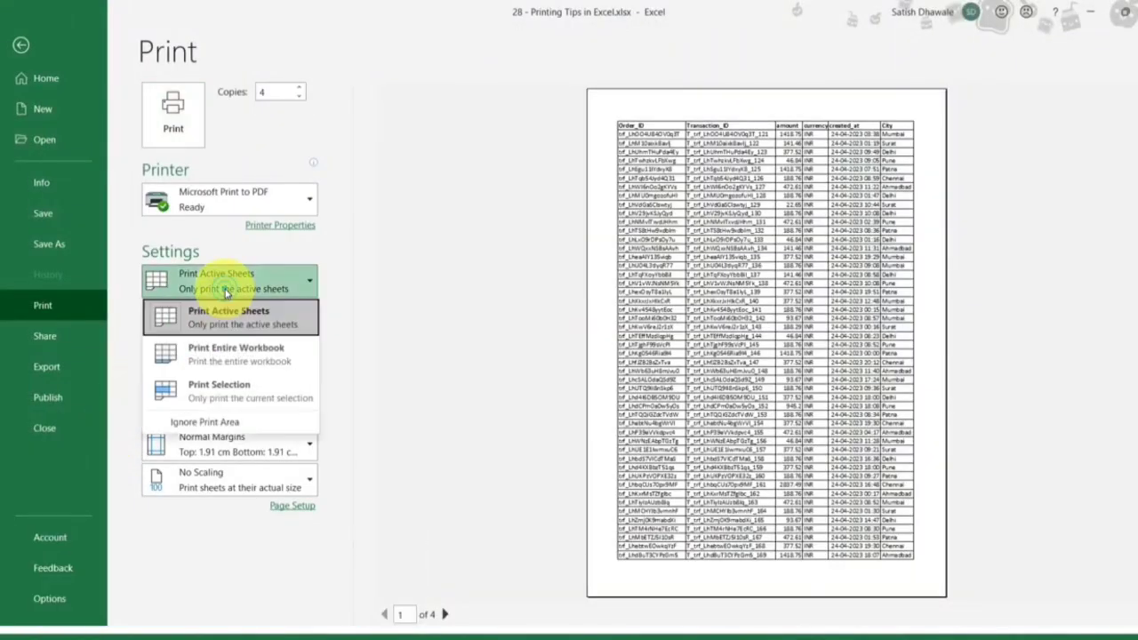
click(218, 360)
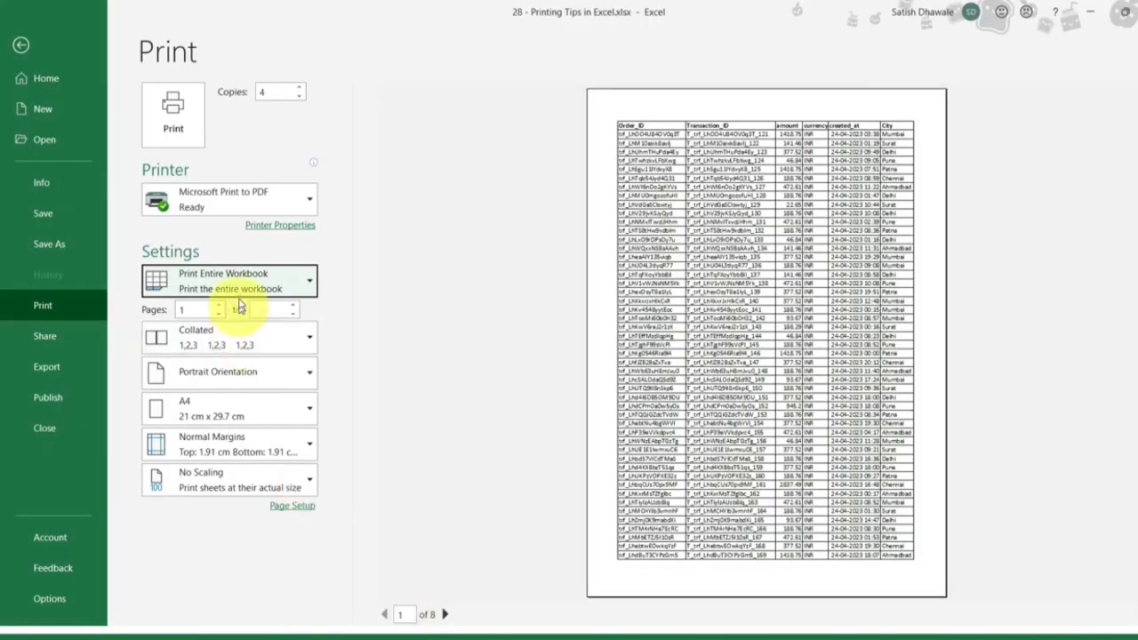
click(236, 286)
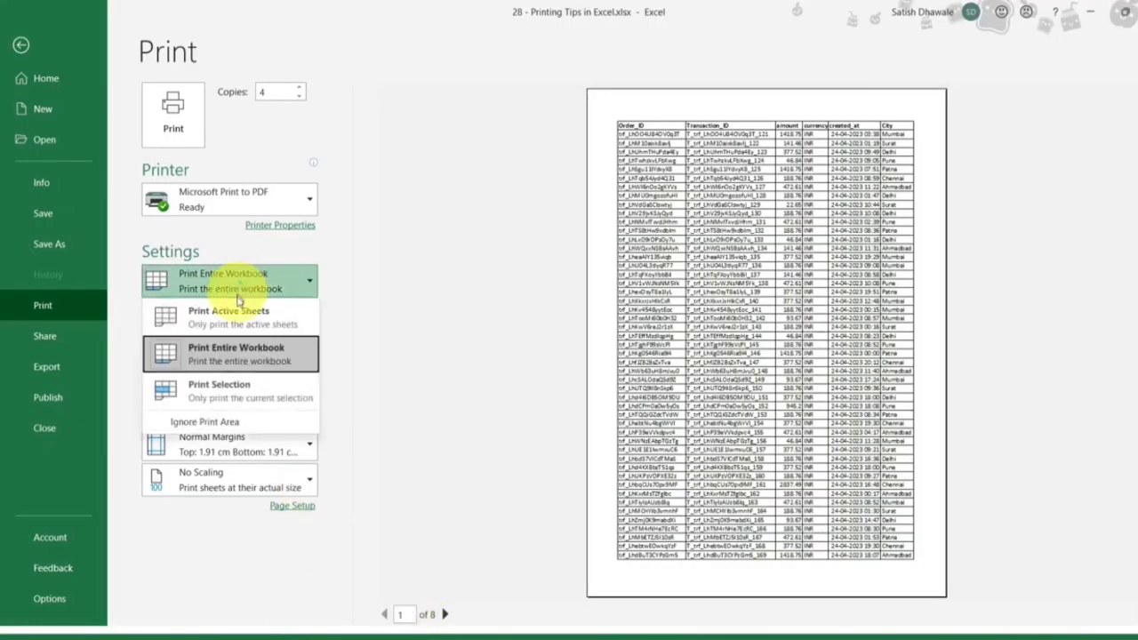
click(237, 313)
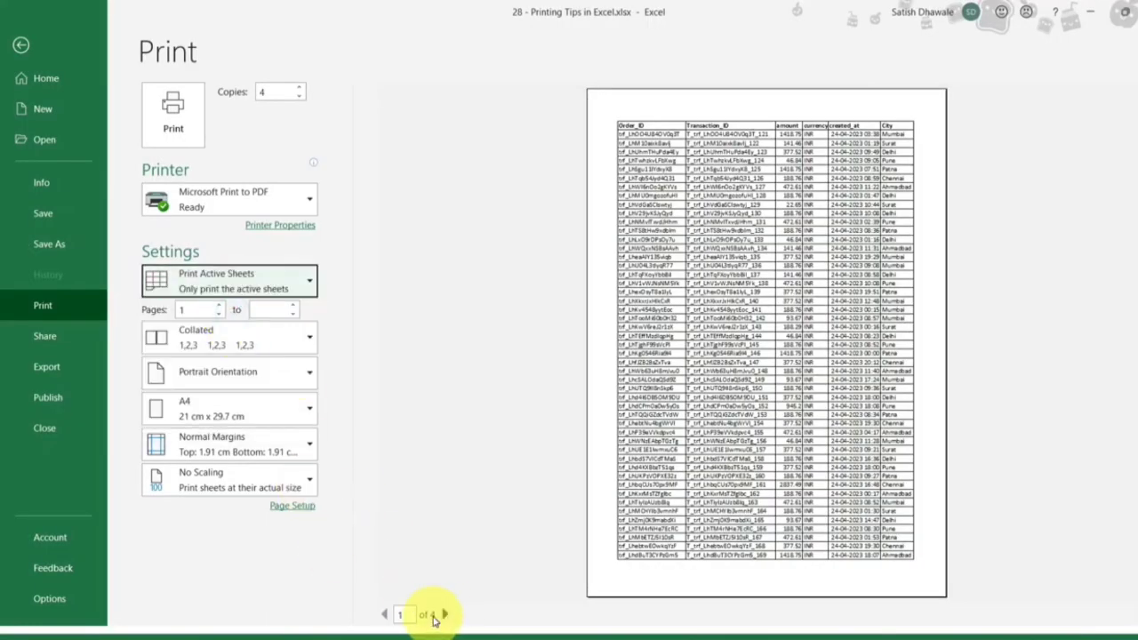
Set the print scope to Print Entire Workbook and return to the Sheet1 worksheet
click(275, 280)
click(222, 355)
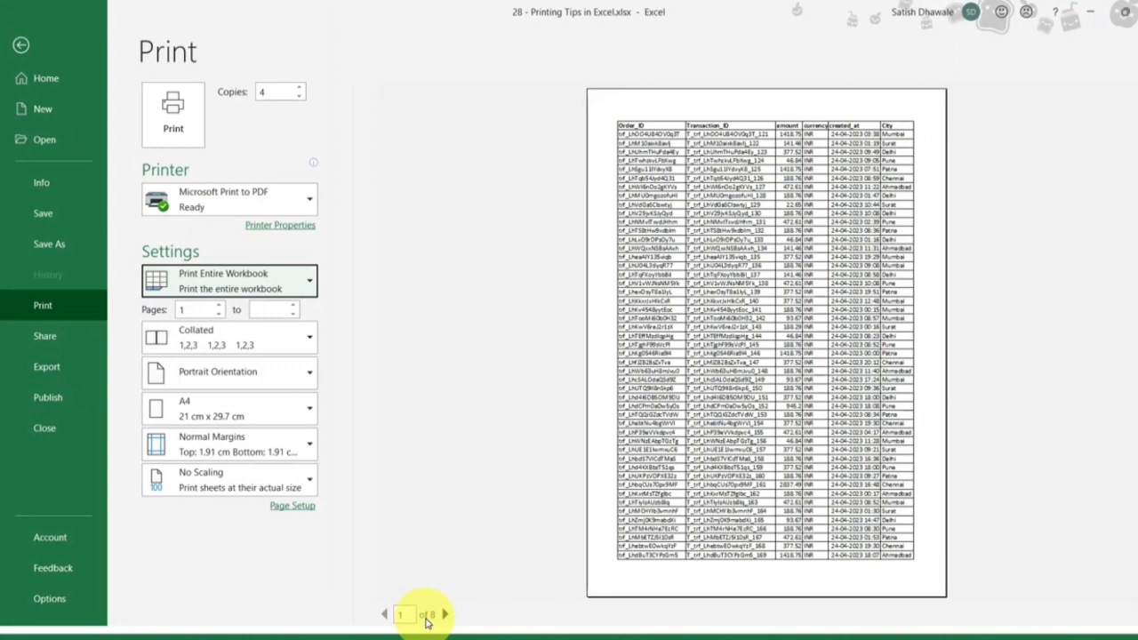
click(223, 276)
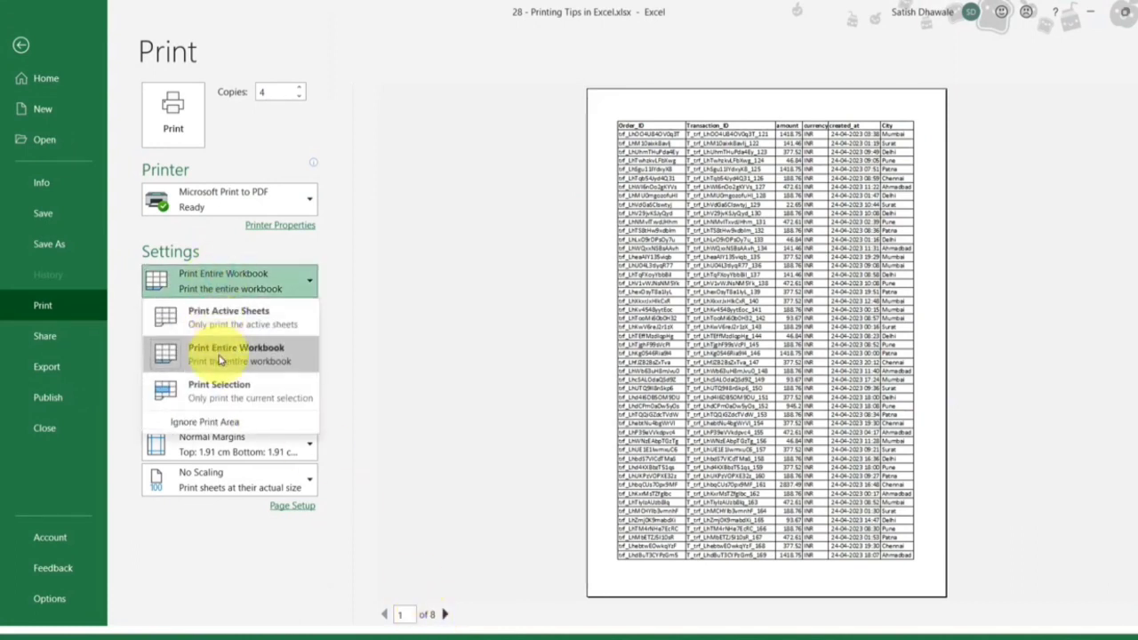
key(Escape)
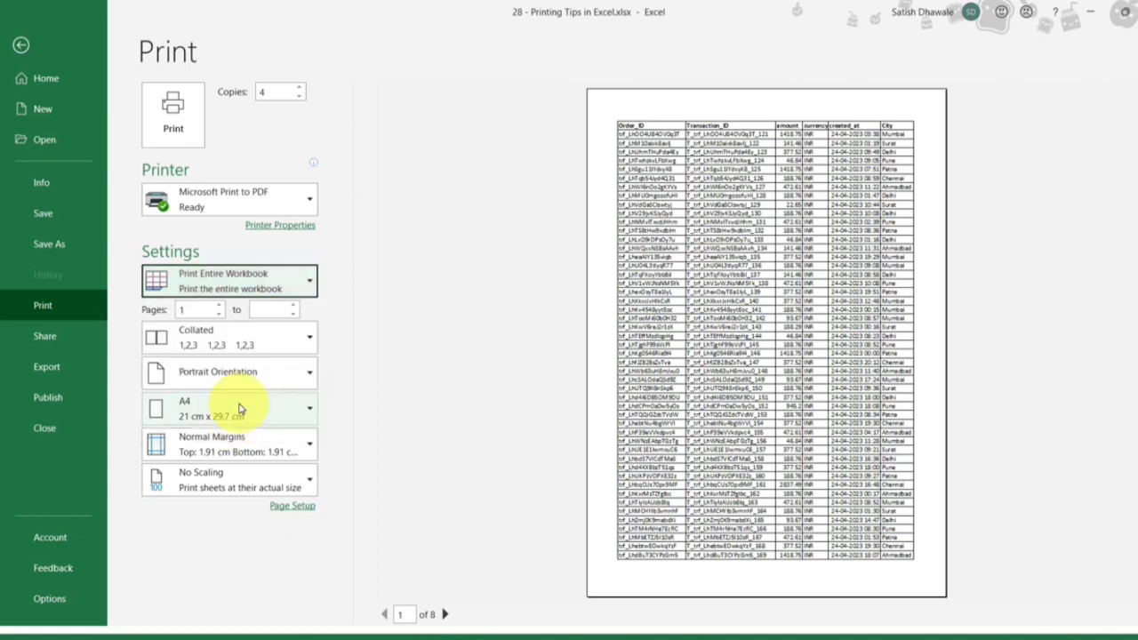
key(Escape)
click(394, 392)
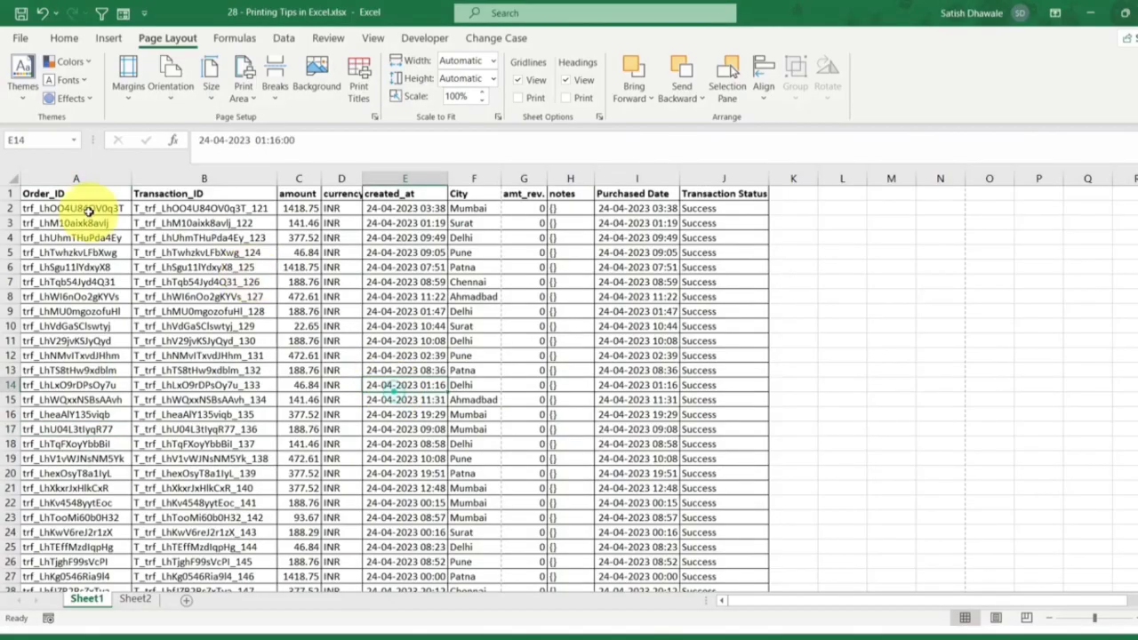
Select A1:J13, preview it with the print scope set to Print Selection and return to the worksheet
drag(53, 194, 725, 365)
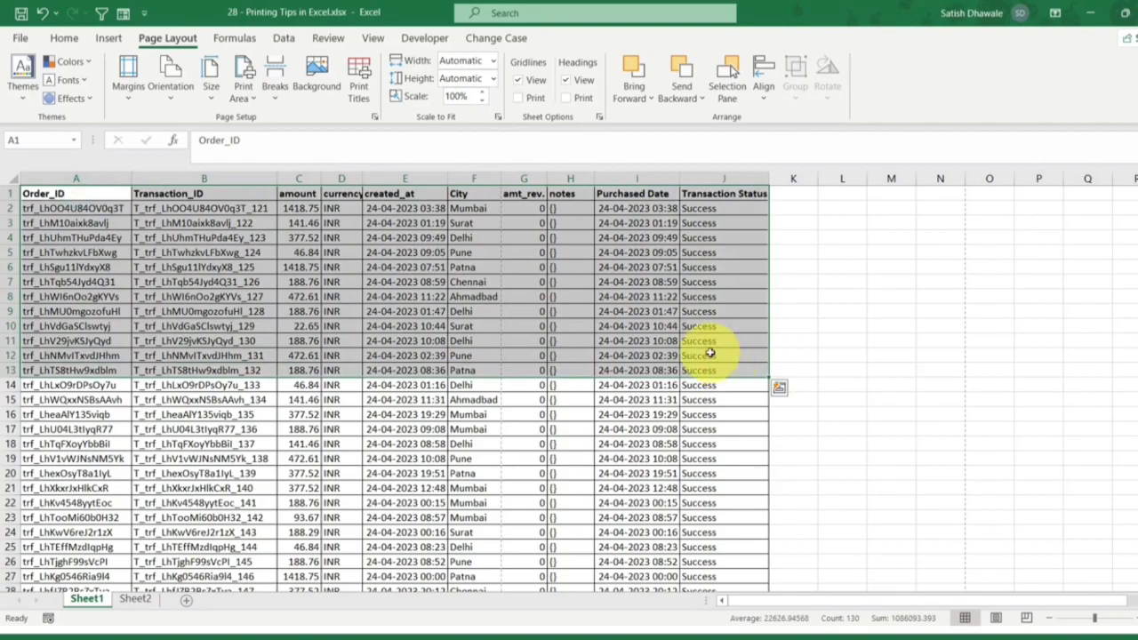
key(ctrl+p)
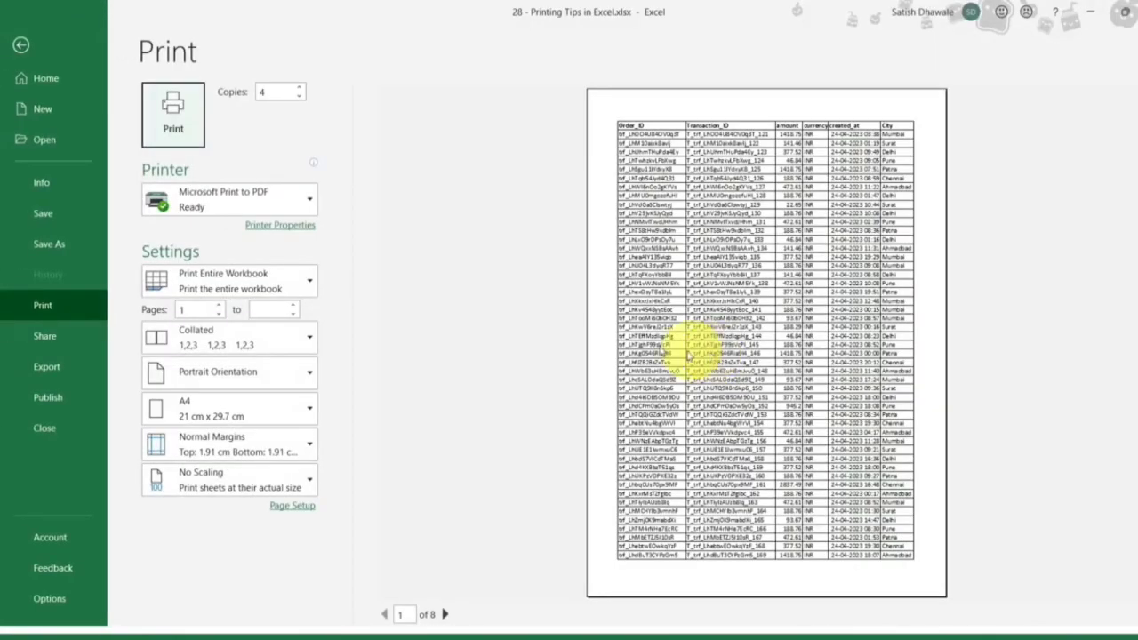
click(310, 289)
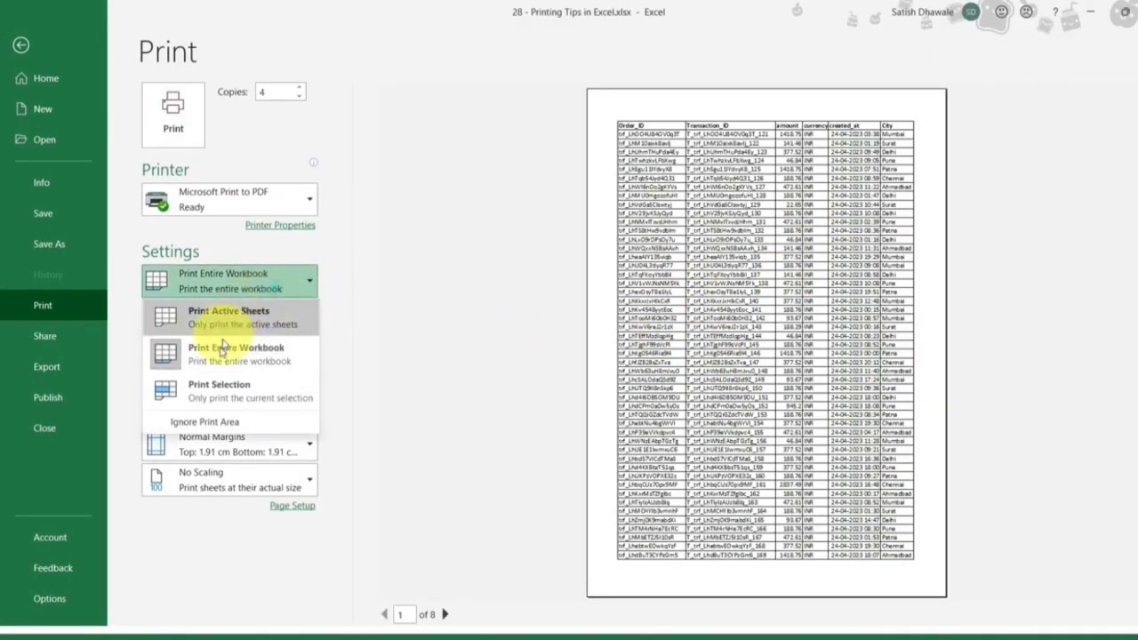
click(227, 391)
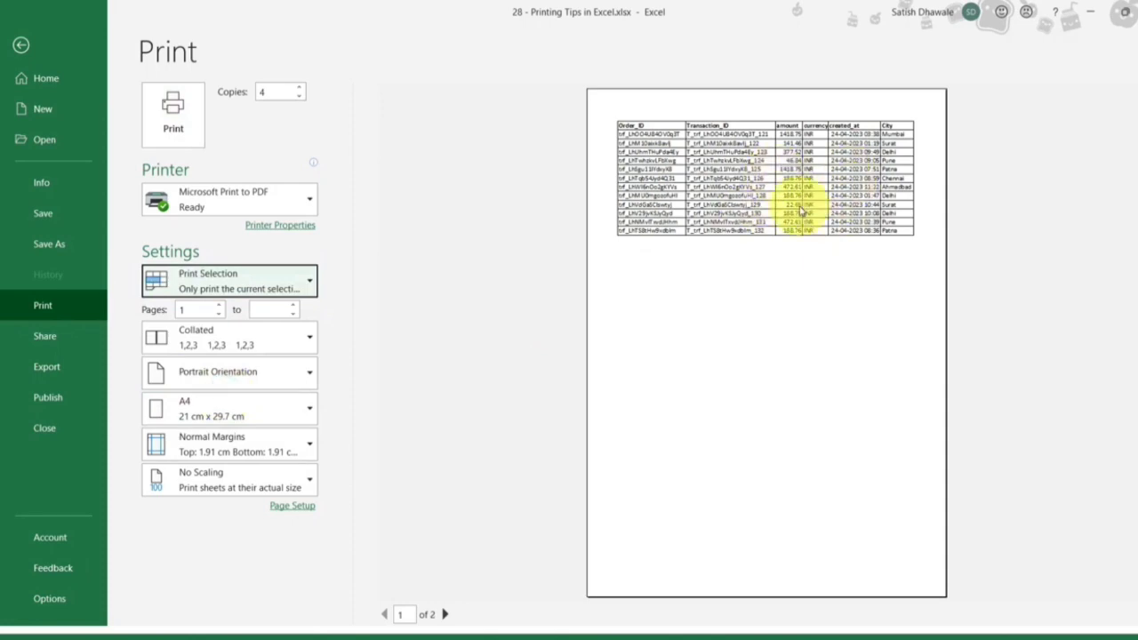
key(Escape)
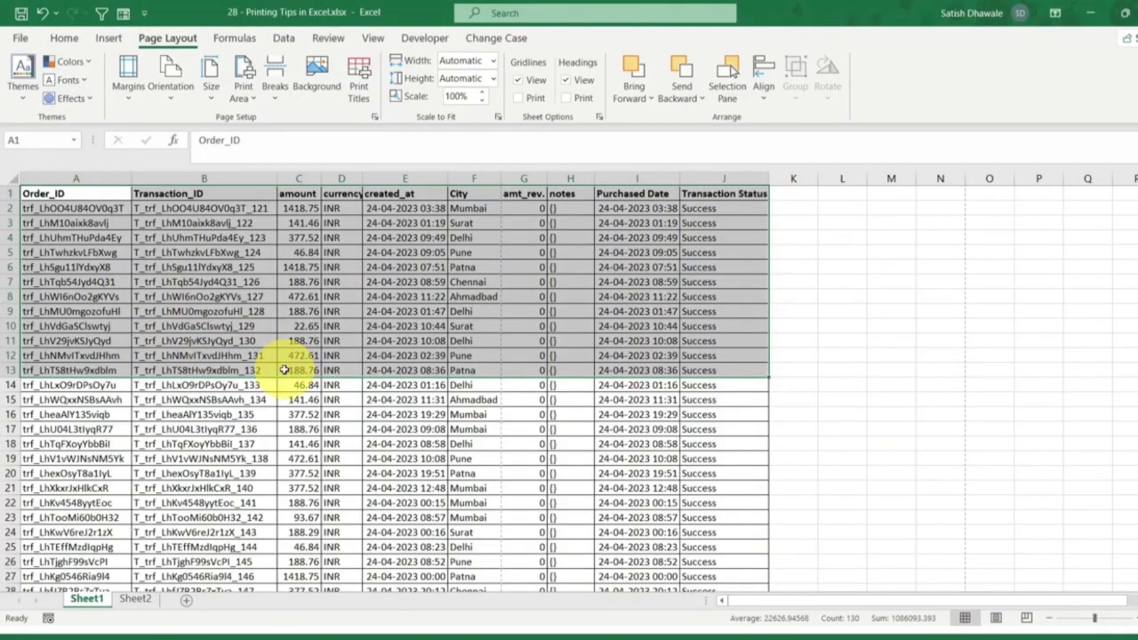
Set the range A1:J12 on Sheet1 as the print area
drag(89, 195, 741, 356)
click(243, 93)
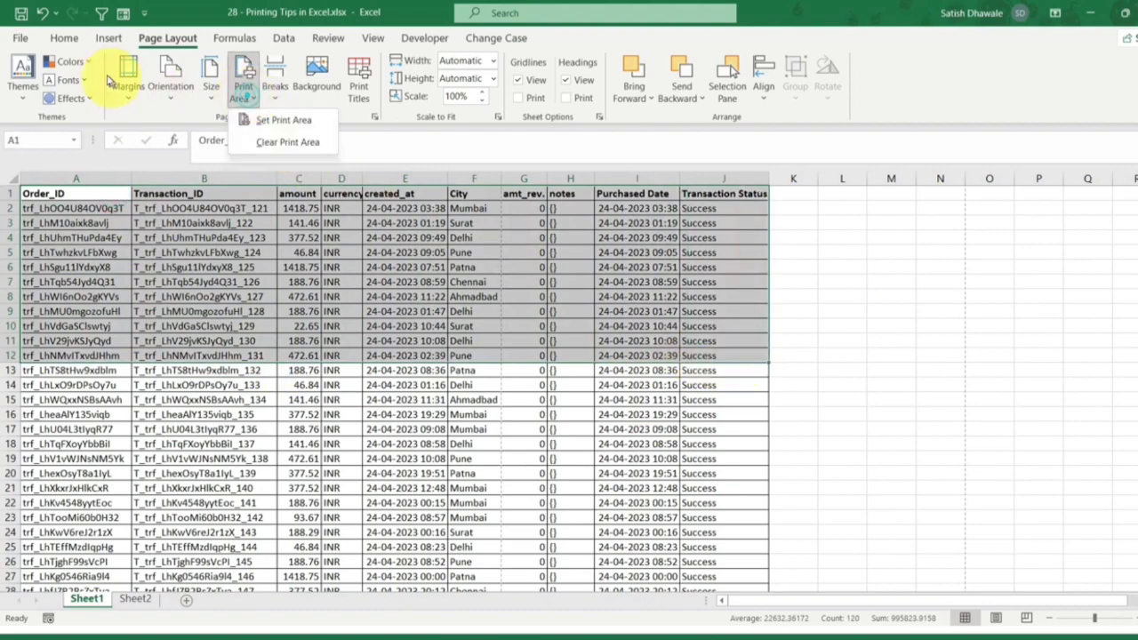
click(275, 129)
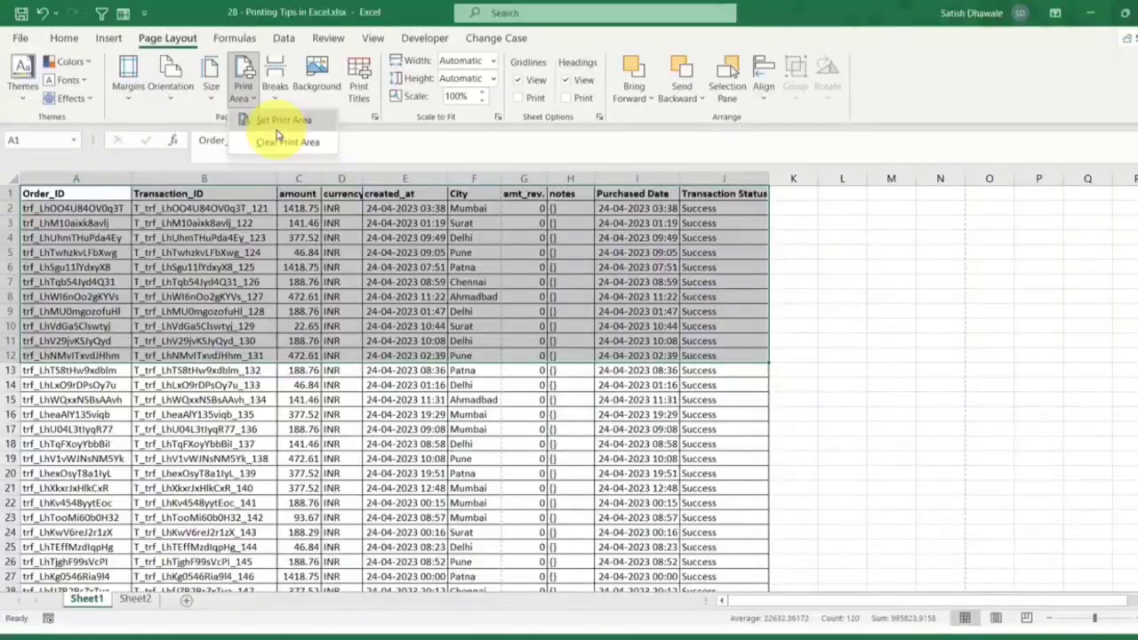
Preview the printout of cell C7 alone and return to the worksheet
click(303, 282)
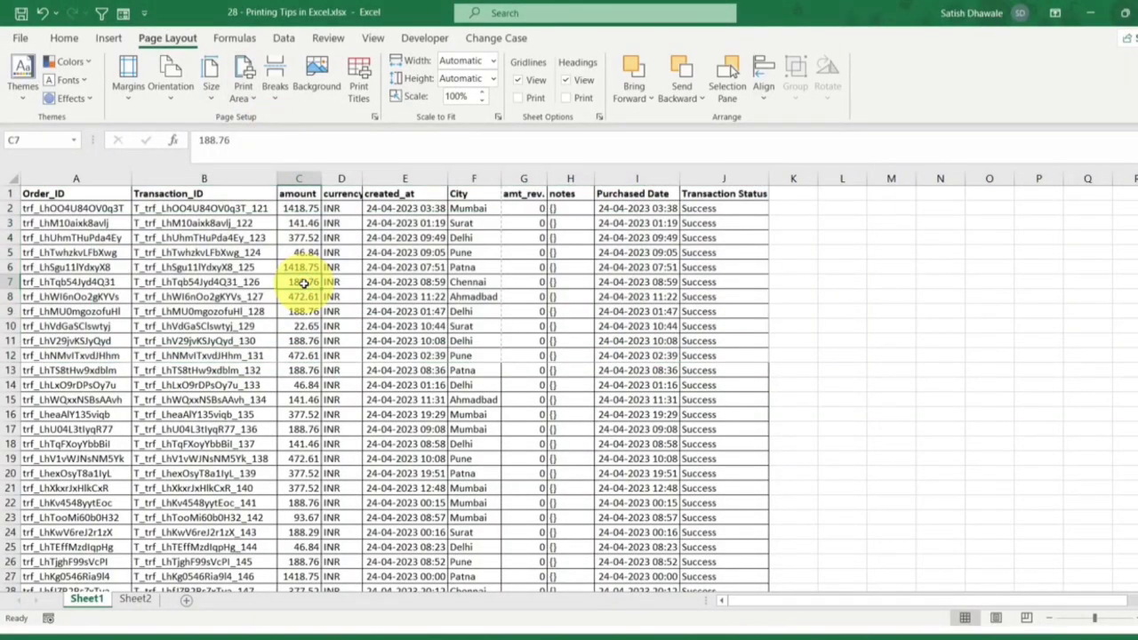
key(ctrl+p)
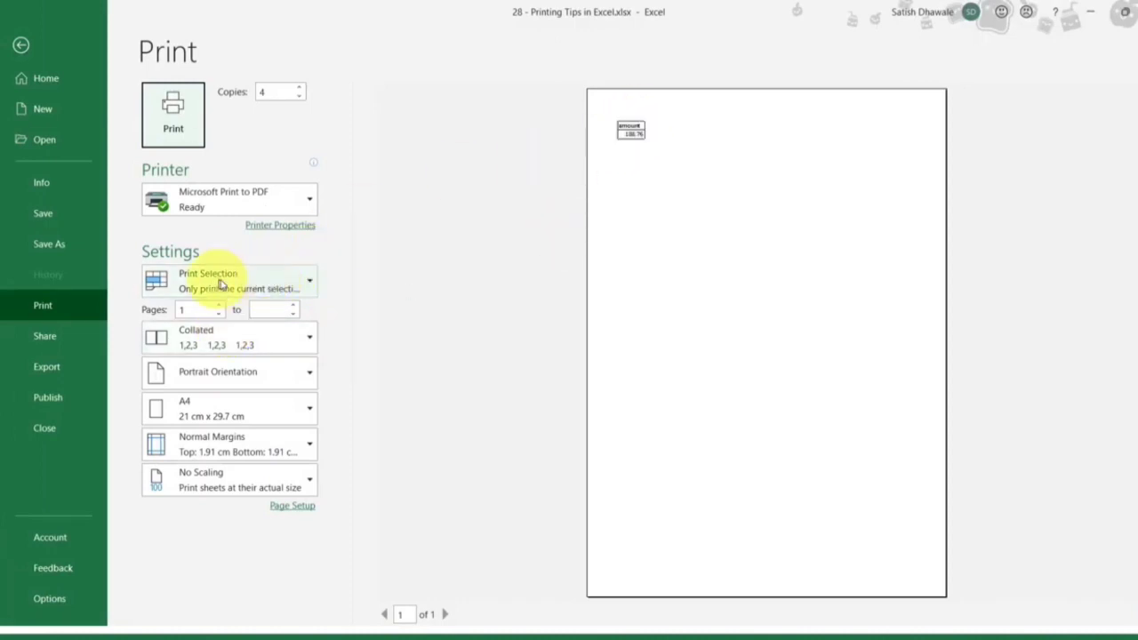
key(Escape)
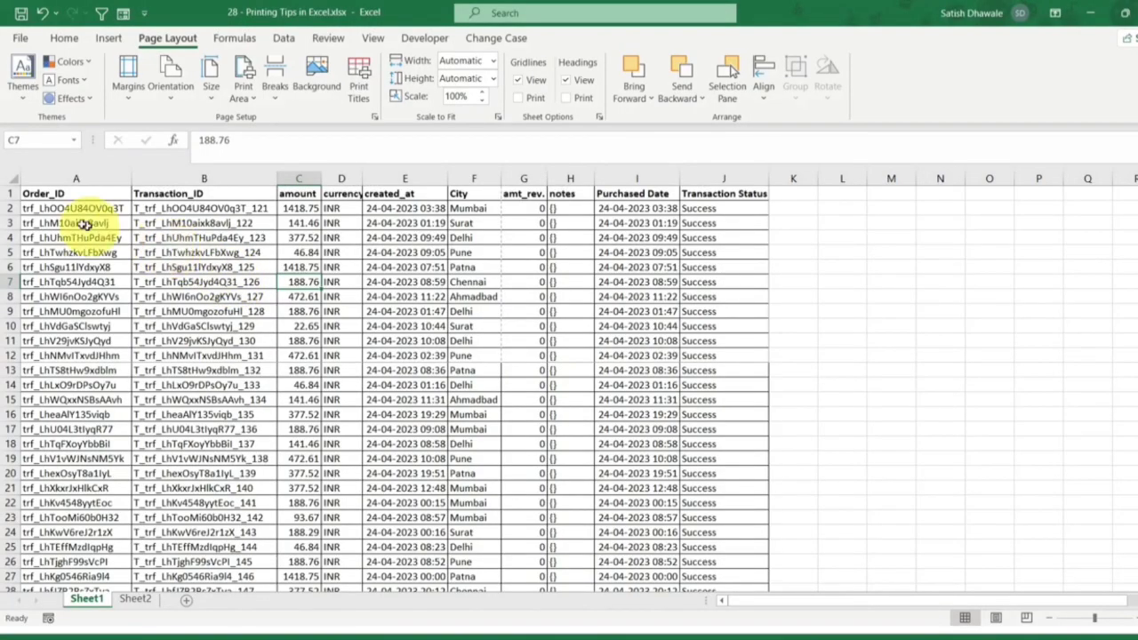
Preview the printout of cells E5:E8, set the print scope to Print Active Sheets and return to the worksheet
click(34, 222)
drag(404, 252, 404, 296)
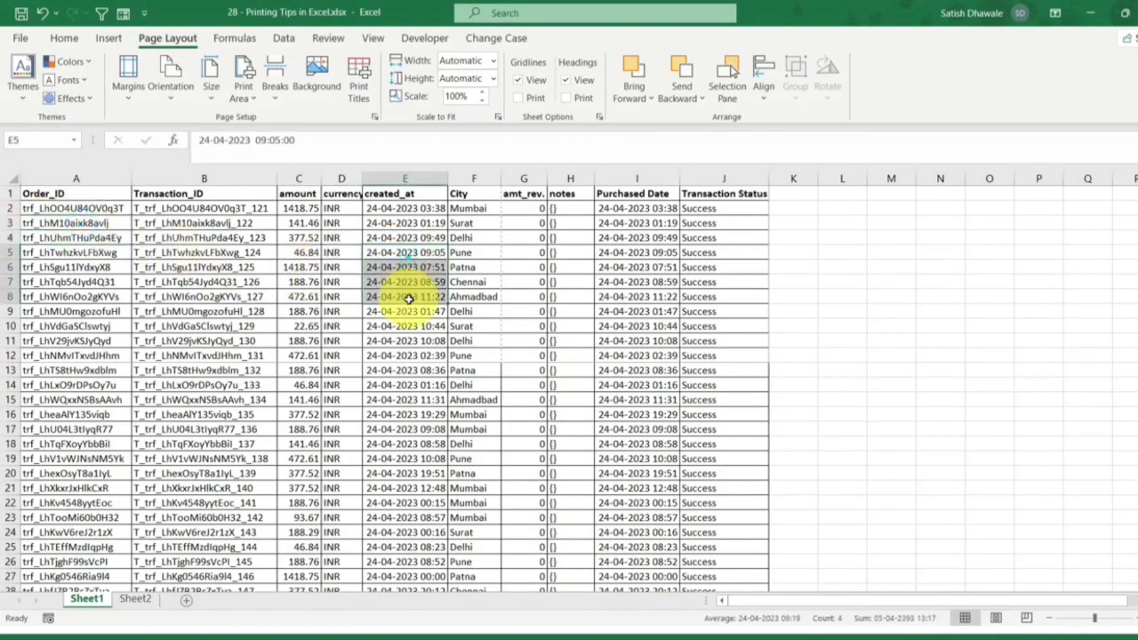
key(ctrl+p)
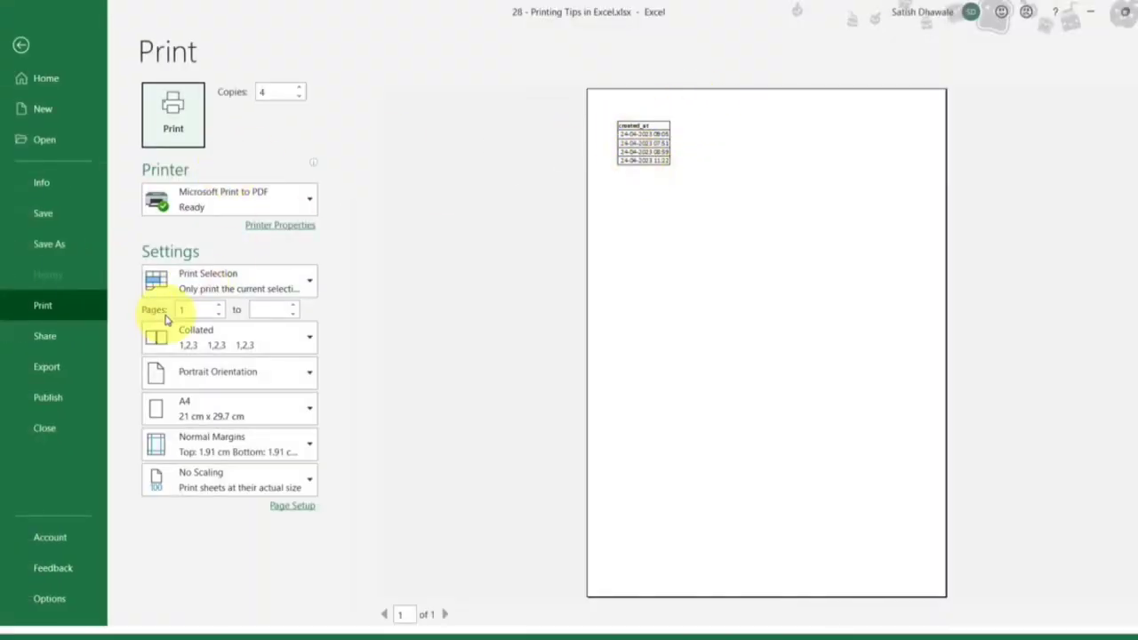
click(194, 289)
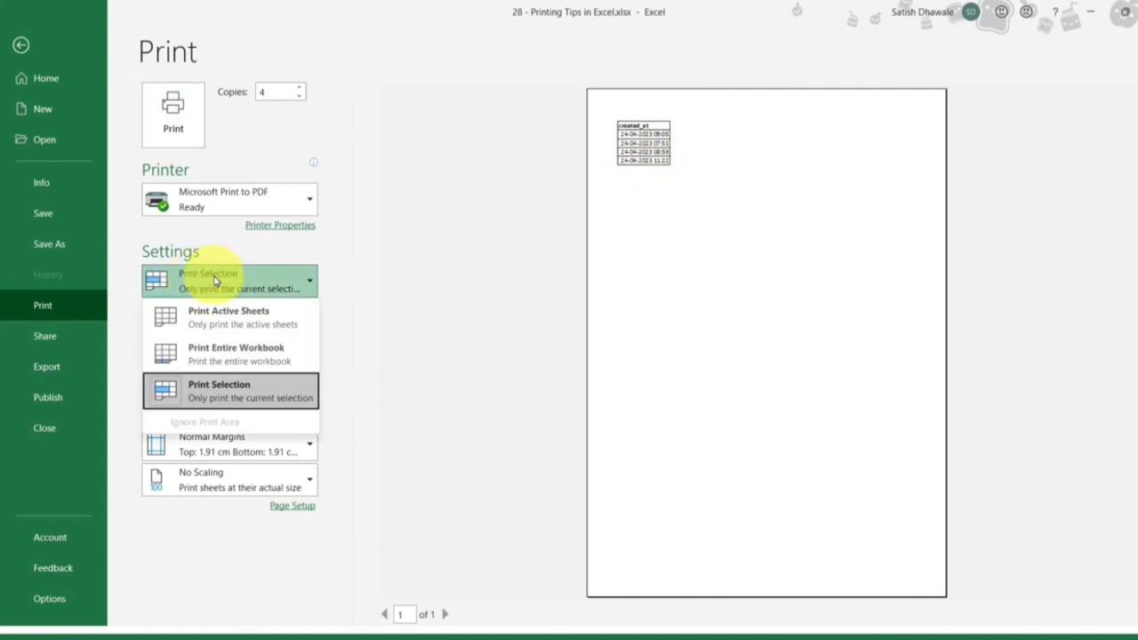
click(205, 323)
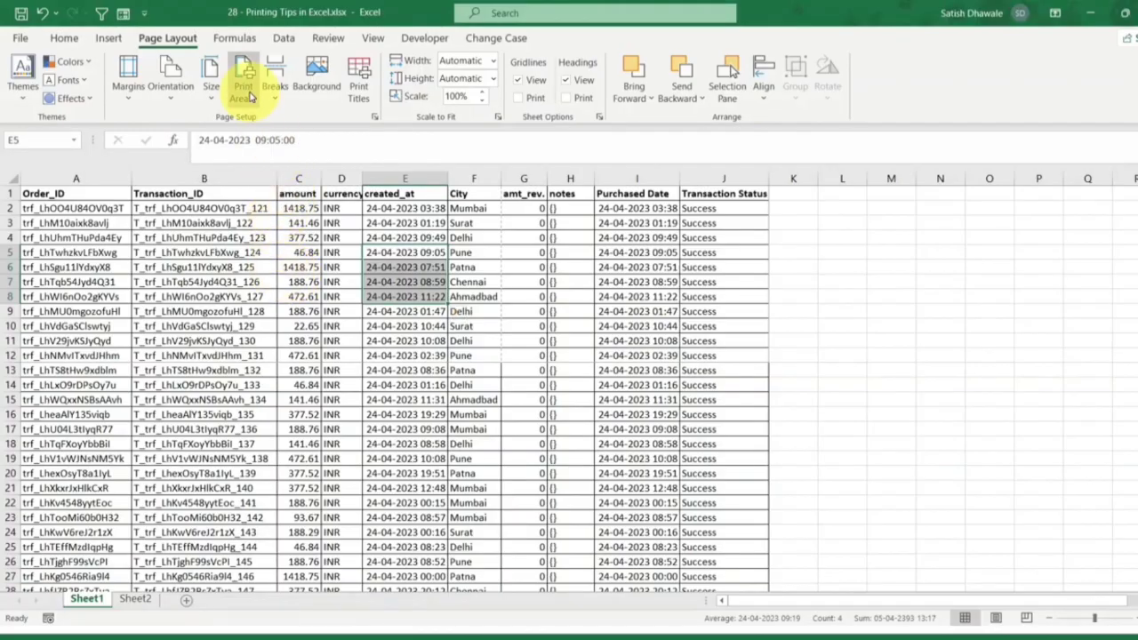
Clear the print area of Sheet1
click(245, 78)
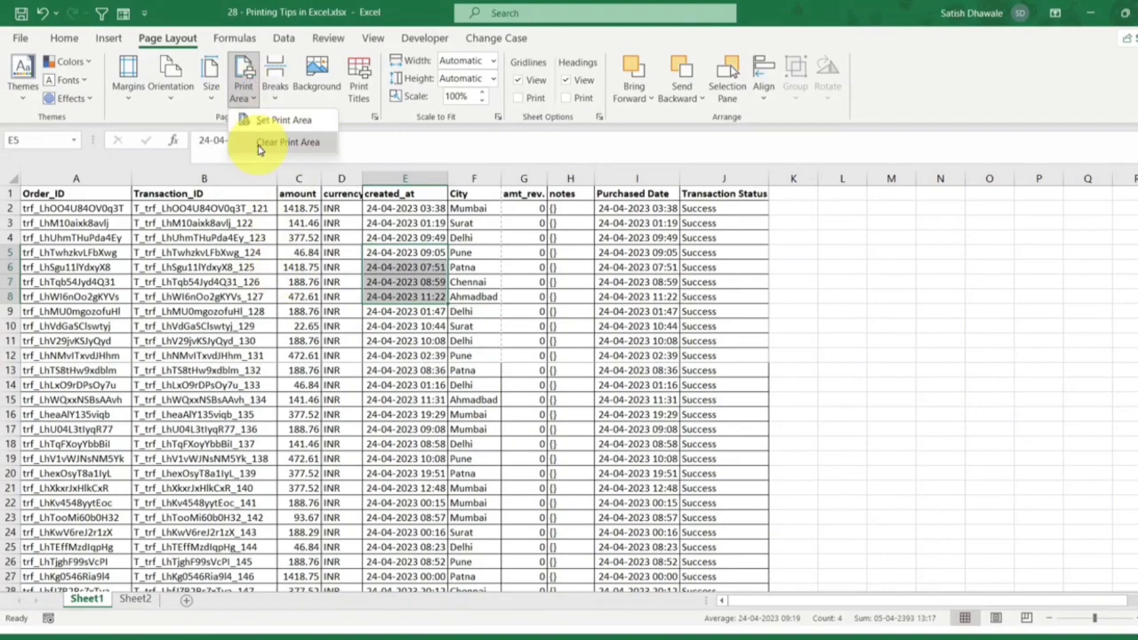
click(240, 326)
click(240, 326)
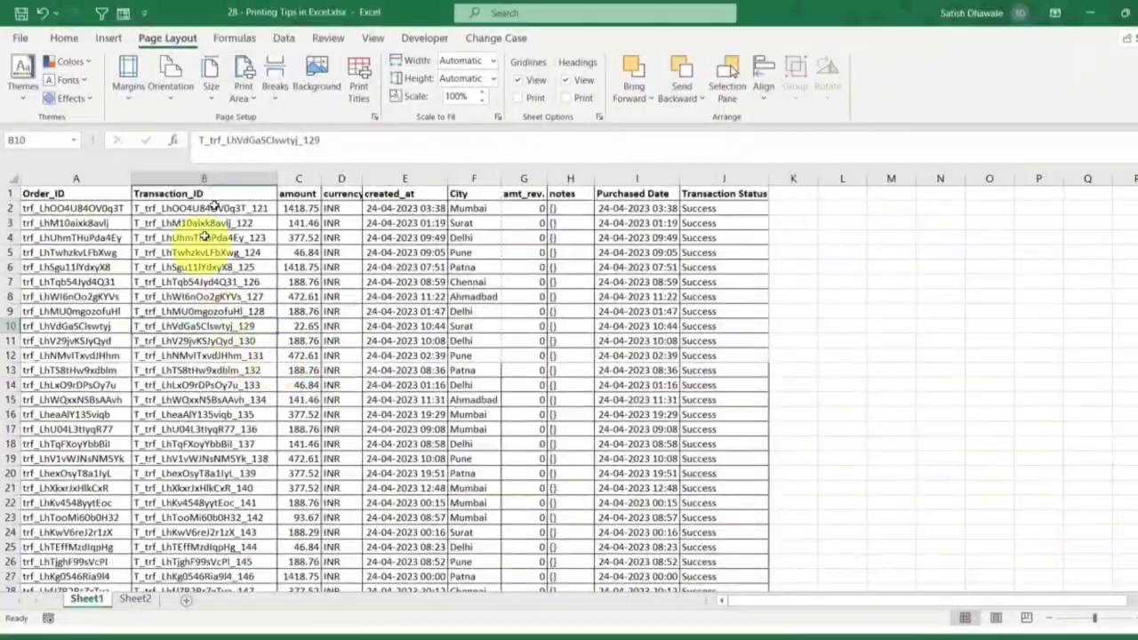
click(249, 94)
click(259, 145)
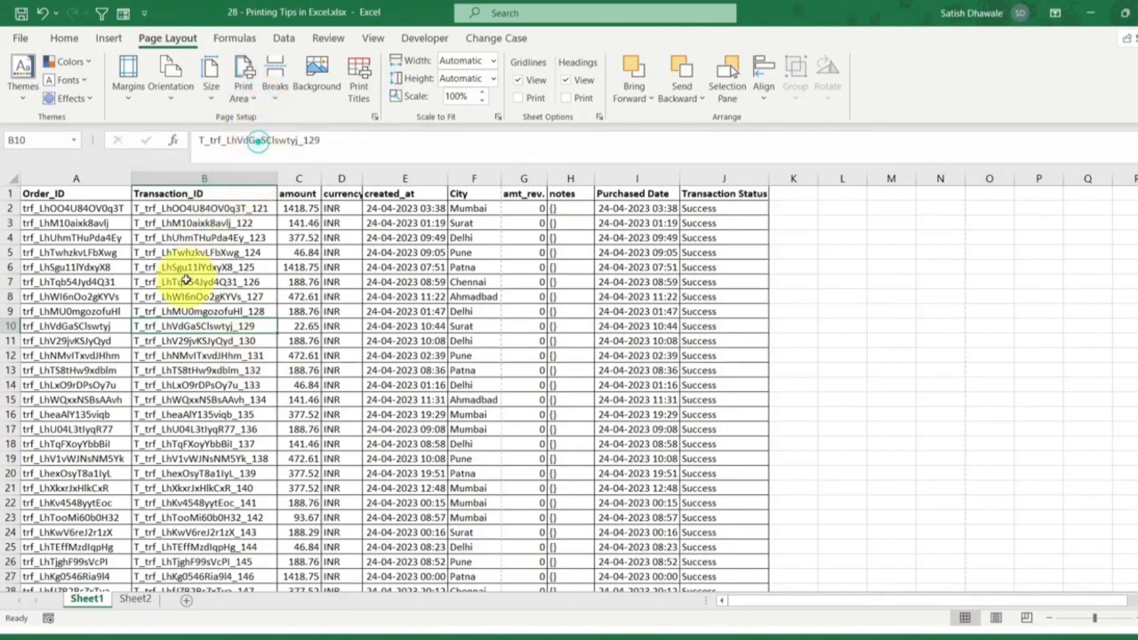
Open the print preview and clear the starting page number of the page range
key(ctrl+p)
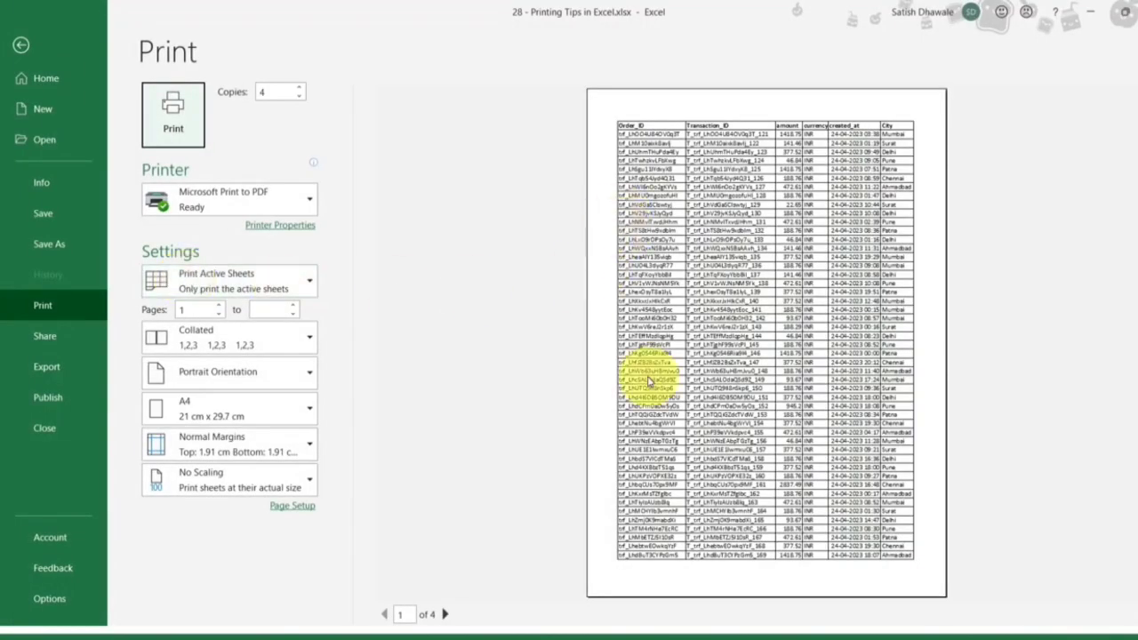
click(187, 309)
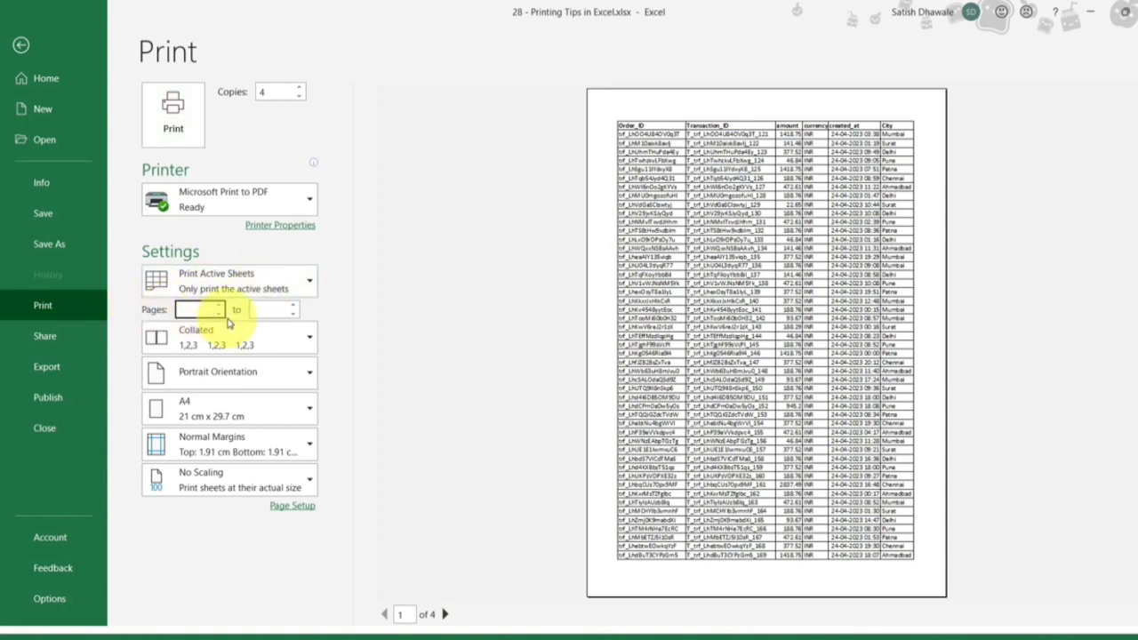
click(390, 404)
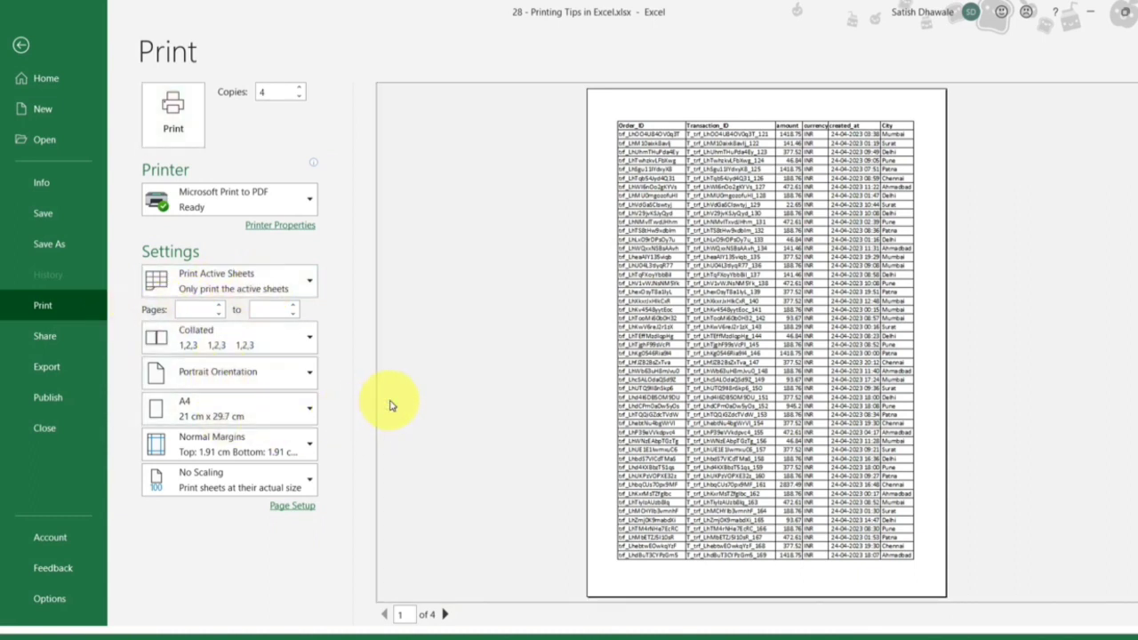
Keep No Scaling, choose HP Laser 103 107 108 as the printer and review the list of available printers
click(190, 480)
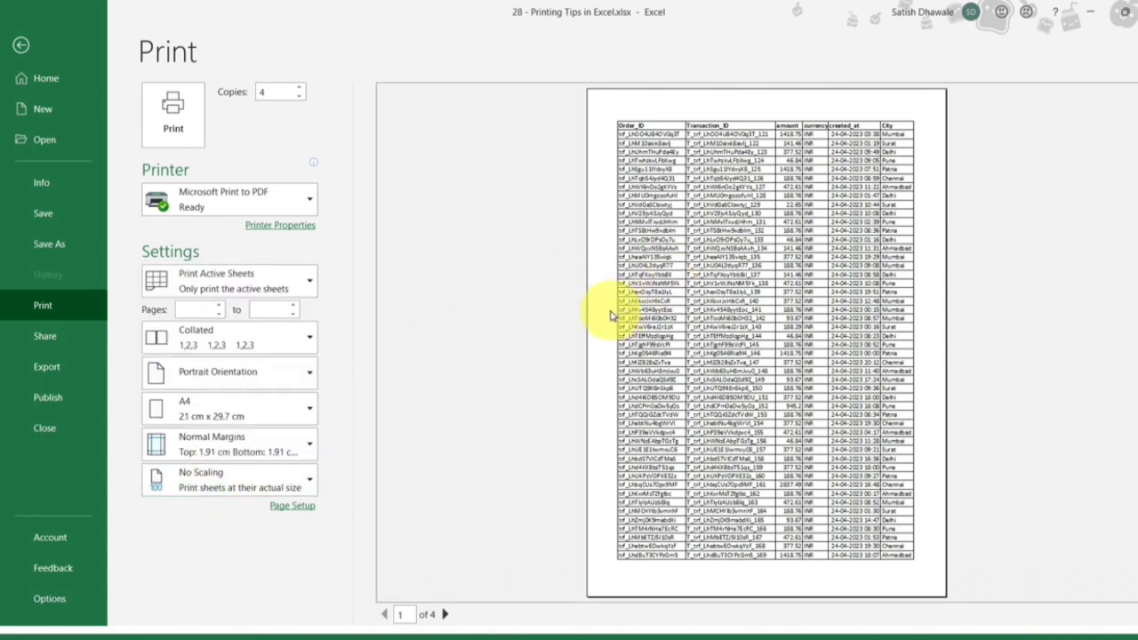
click(286, 199)
click(215, 283)
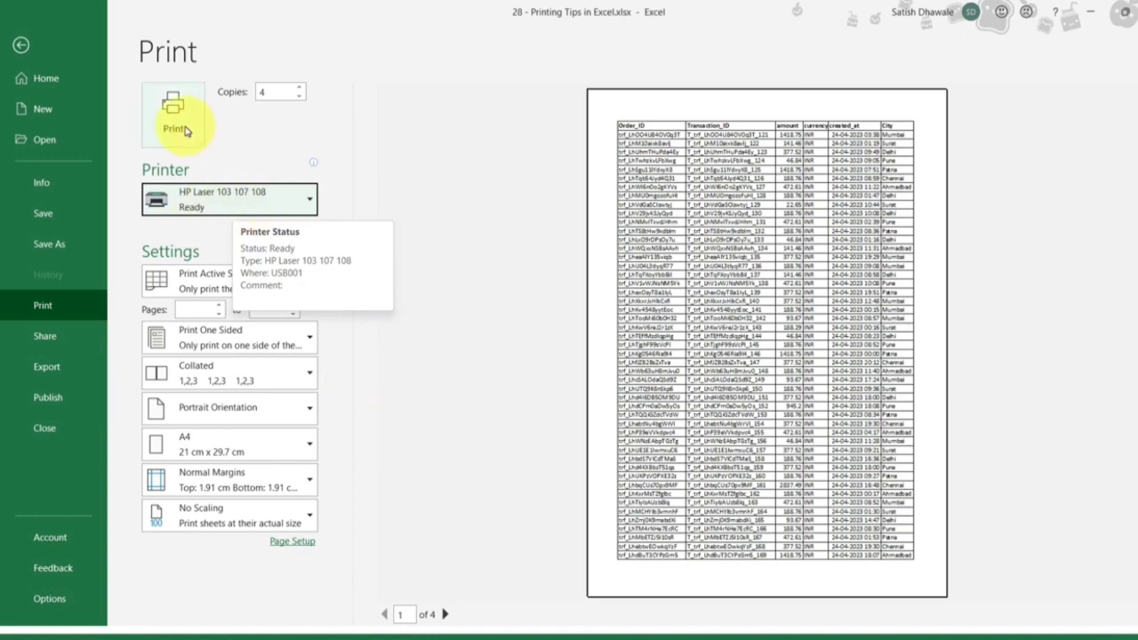
click(224, 216)
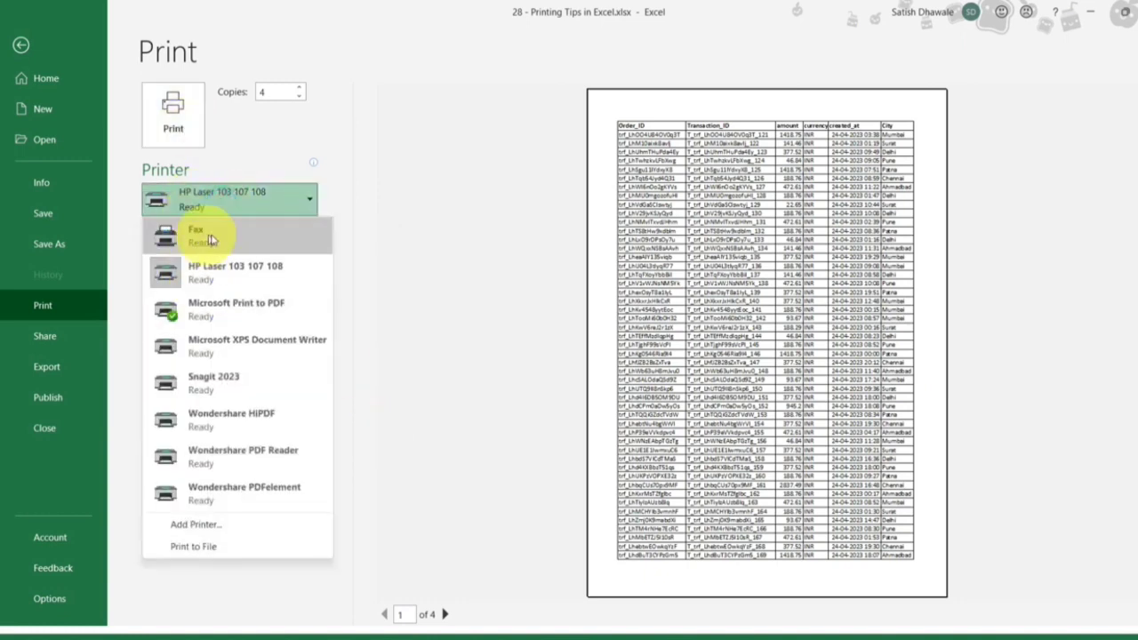
click(435, 251)
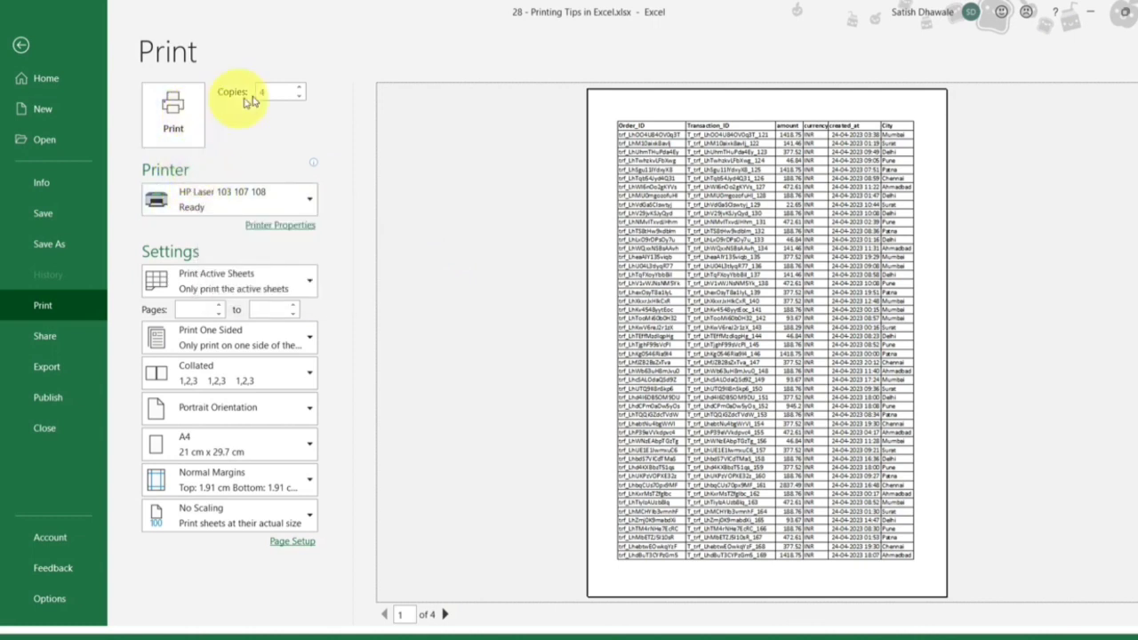
Check the number of copies in the print settings, reopen the print preview once more and return to the worksheet
click(271, 91)
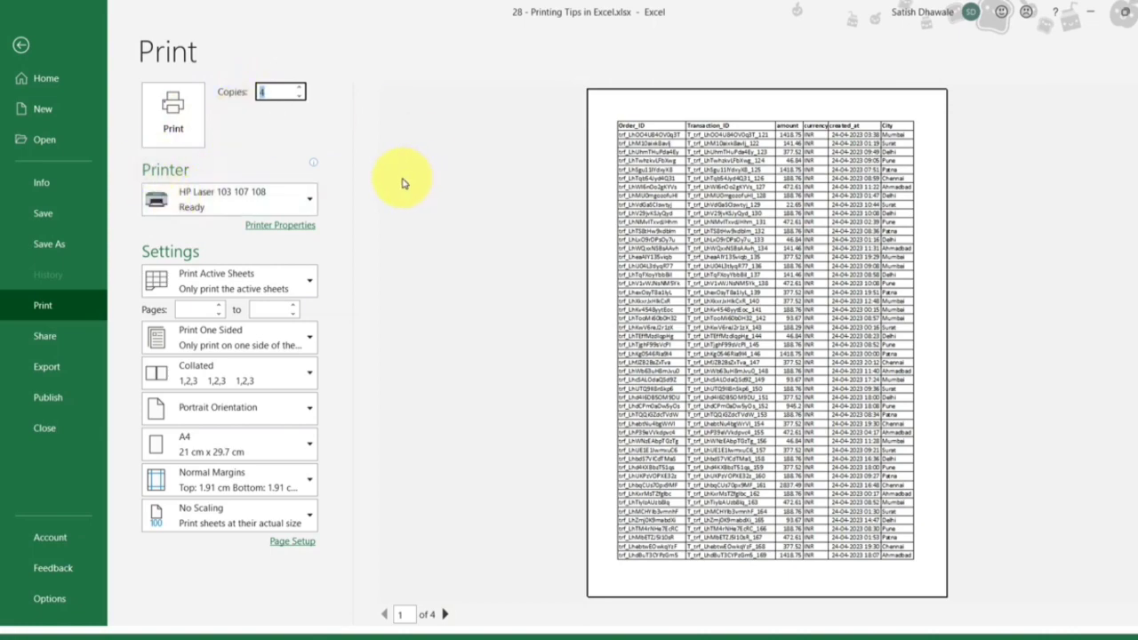
key(Escape)
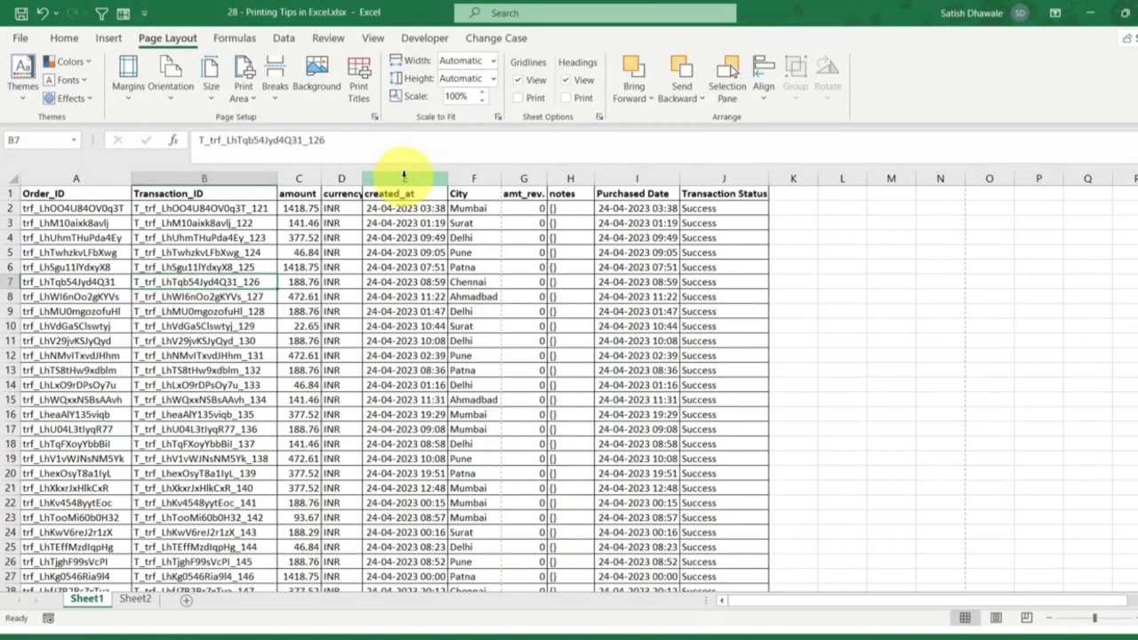
key(ctrl+p)
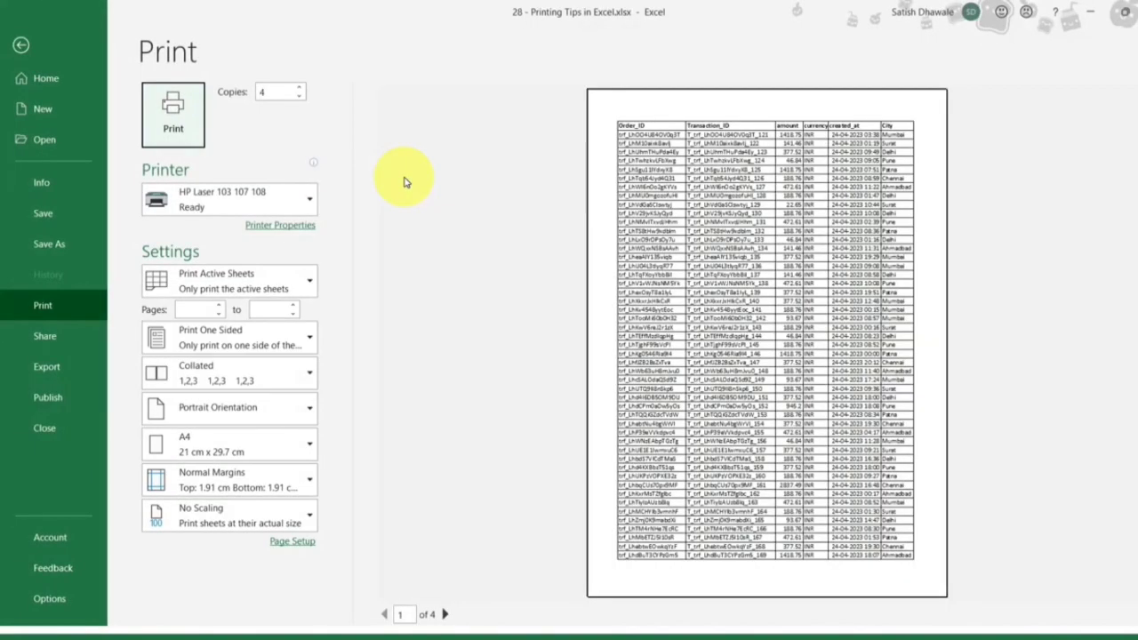
key(Escape)
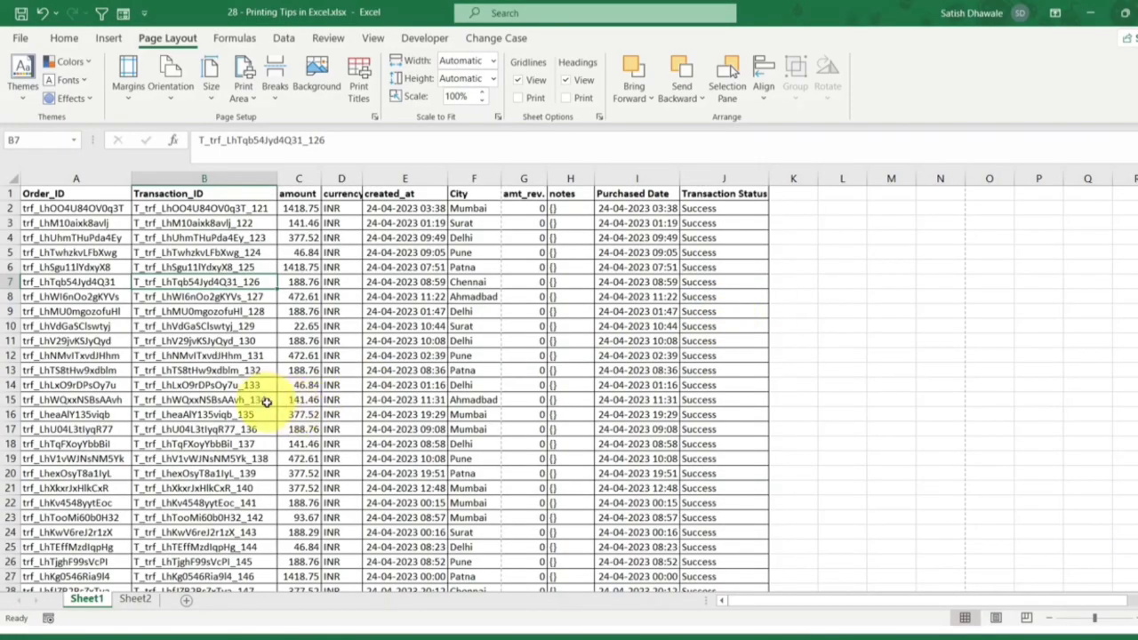
Insert a header and footer on Sheet1 and go through the header's left, center and right sections, ending in the center one
click(107, 39)
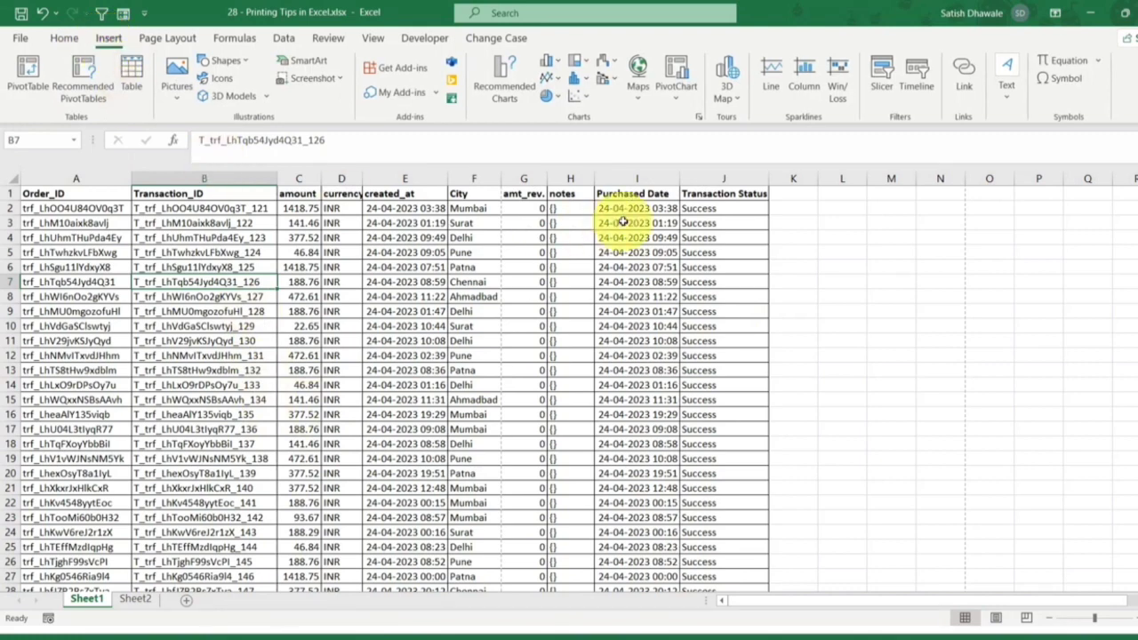
click(1006, 89)
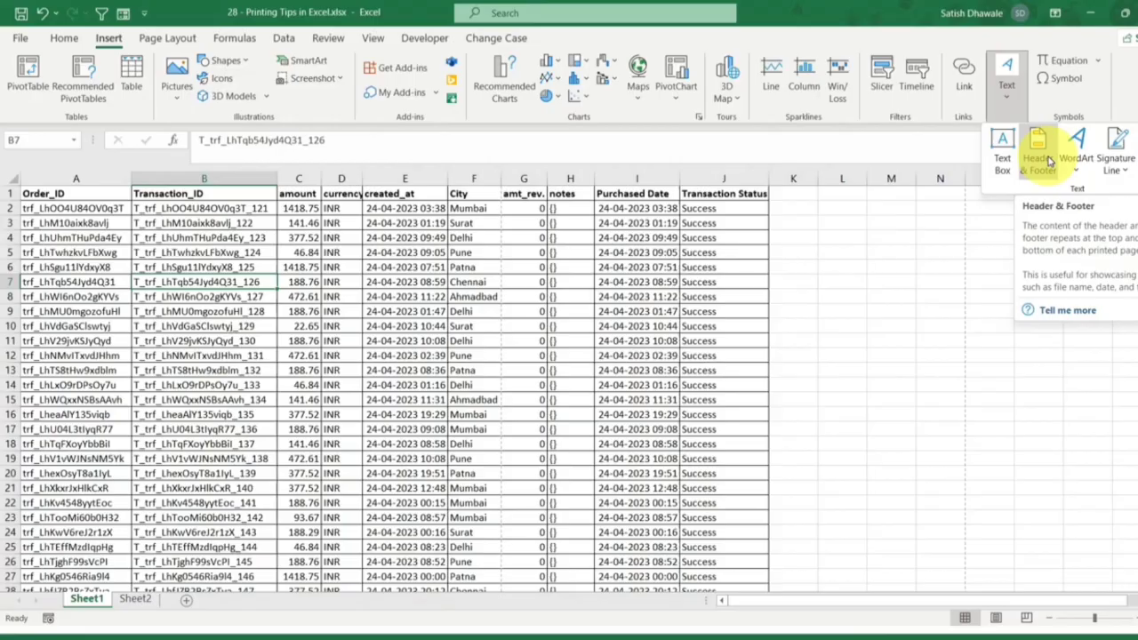
click(1039, 152)
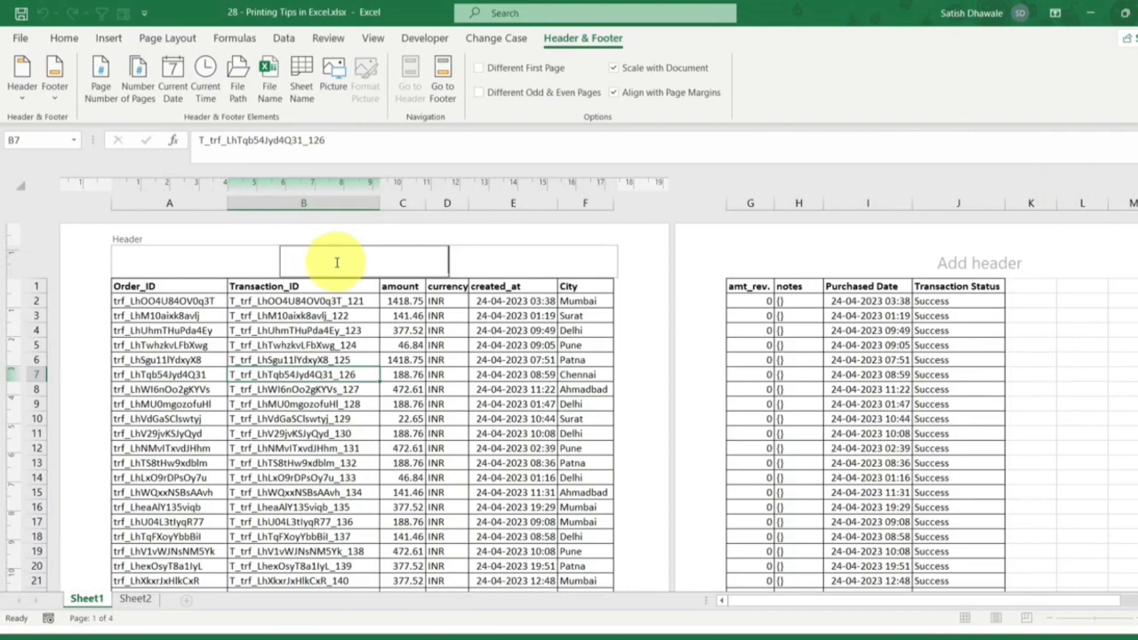
click(233, 264)
click(347, 264)
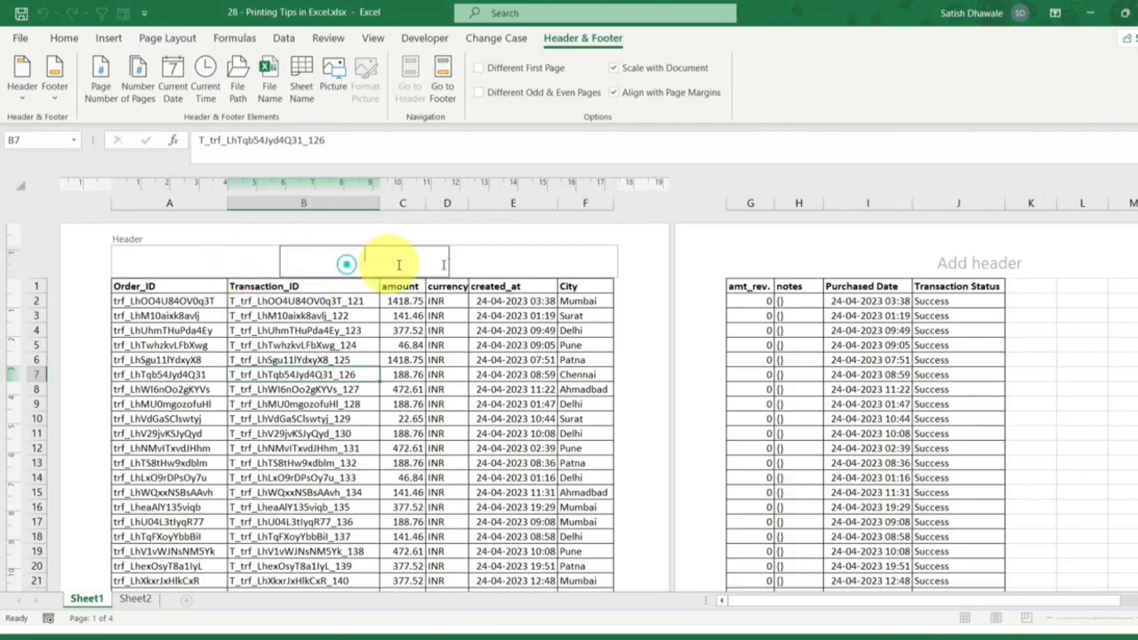
click(535, 263)
click(400, 259)
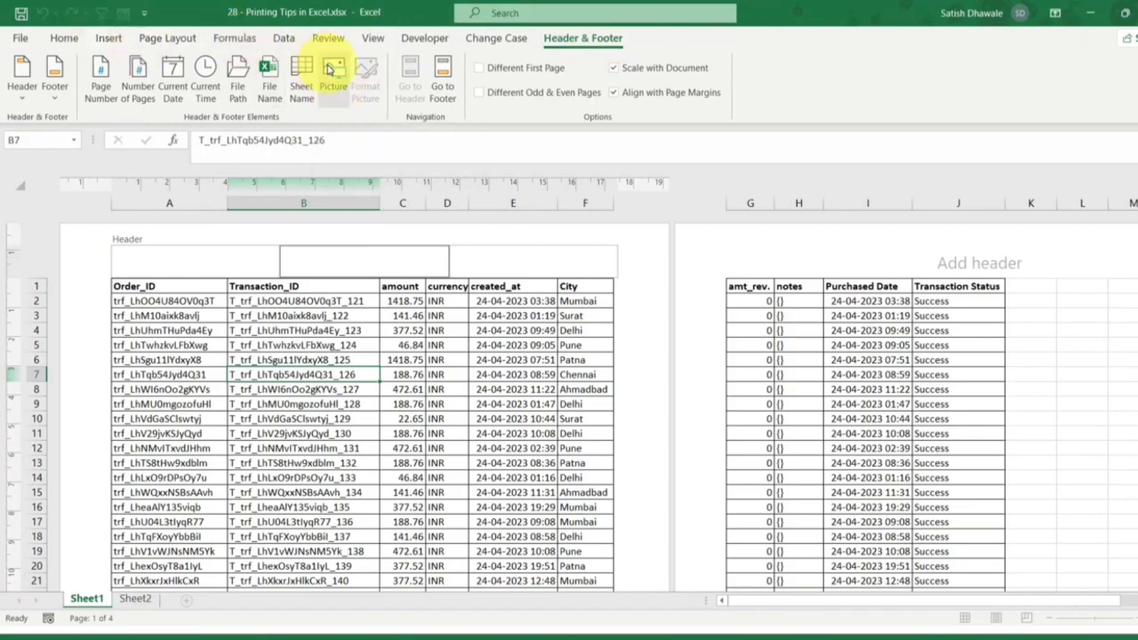
View the picture sources for the header's center section, dismiss them and leave the header by selecting cell E5
click(332, 78)
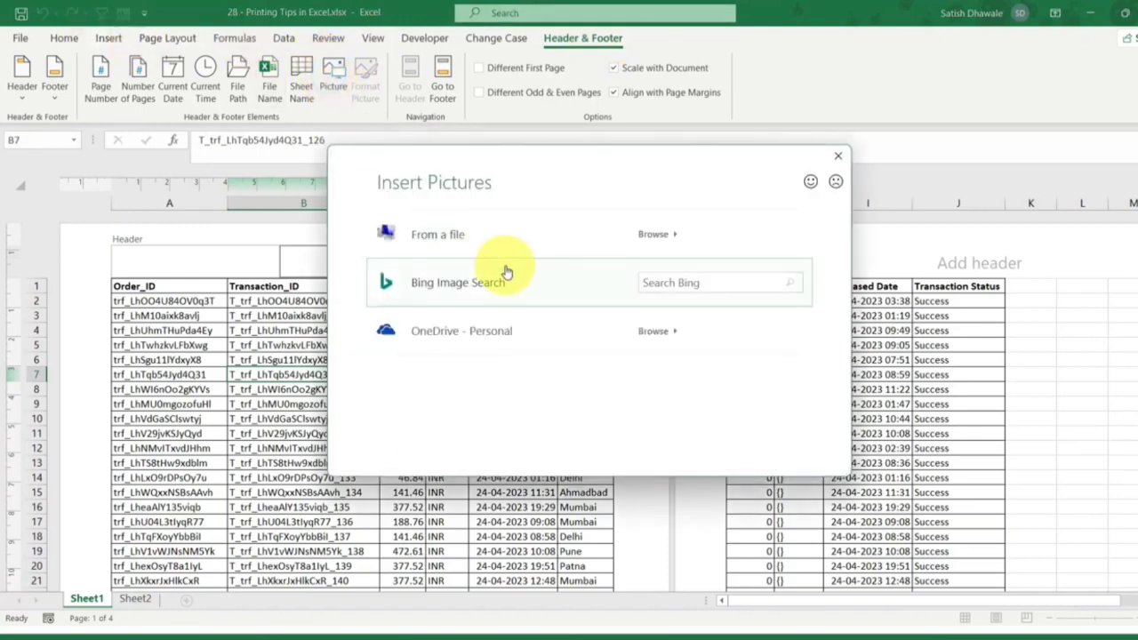
key(Escape)
click(522, 343)
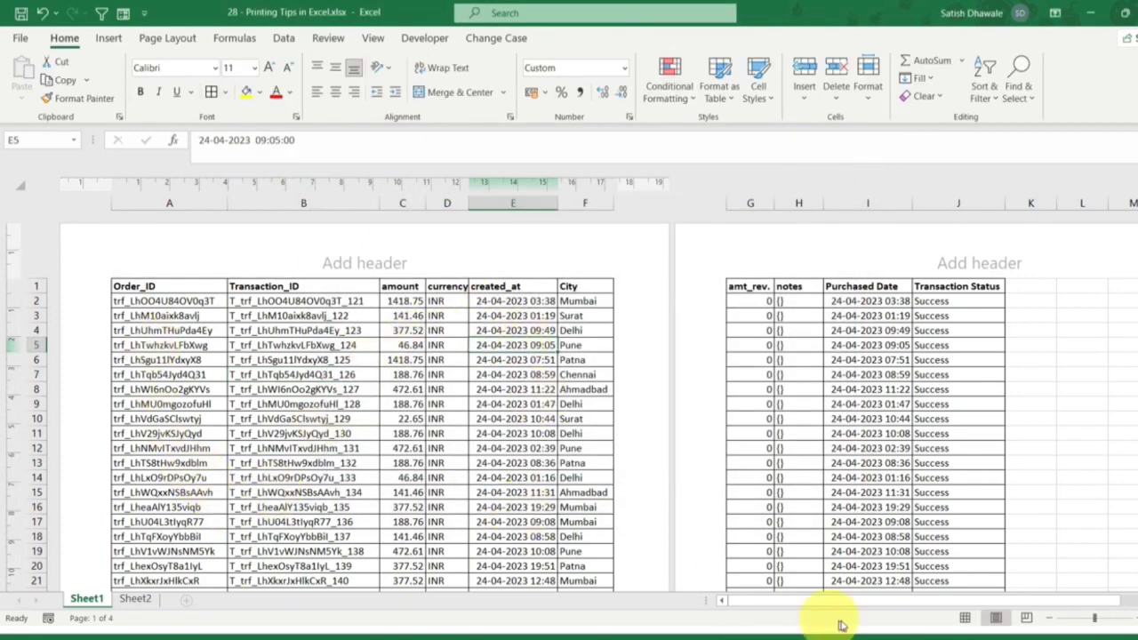
Compare Sheet1 in Normal and Page Layout view, finishing in Normal view
click(966, 619)
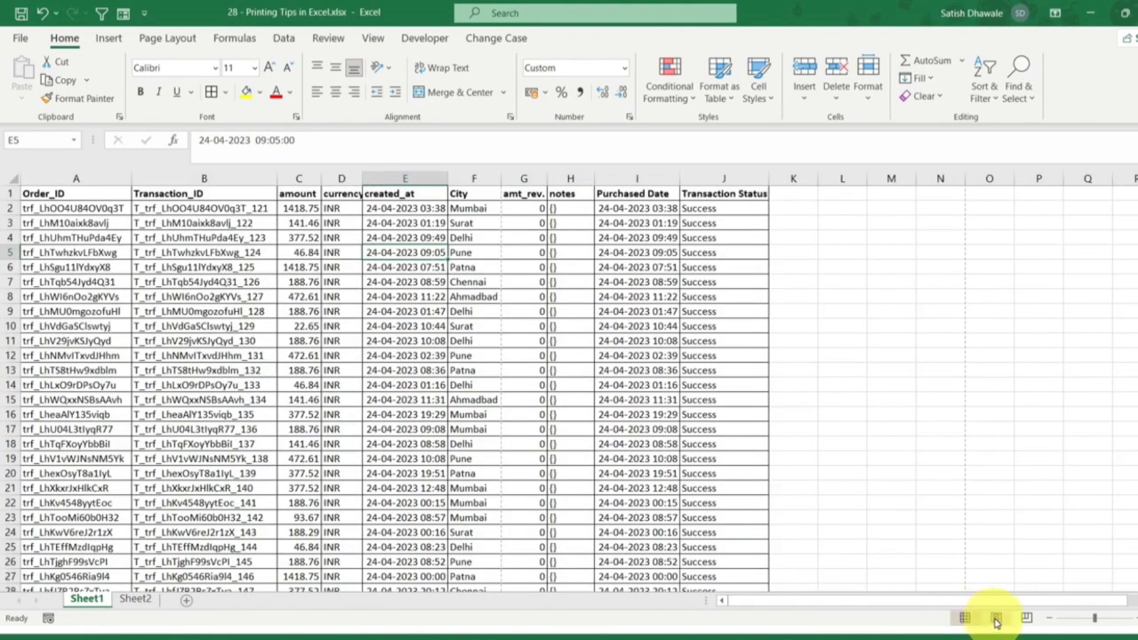
click(995, 618)
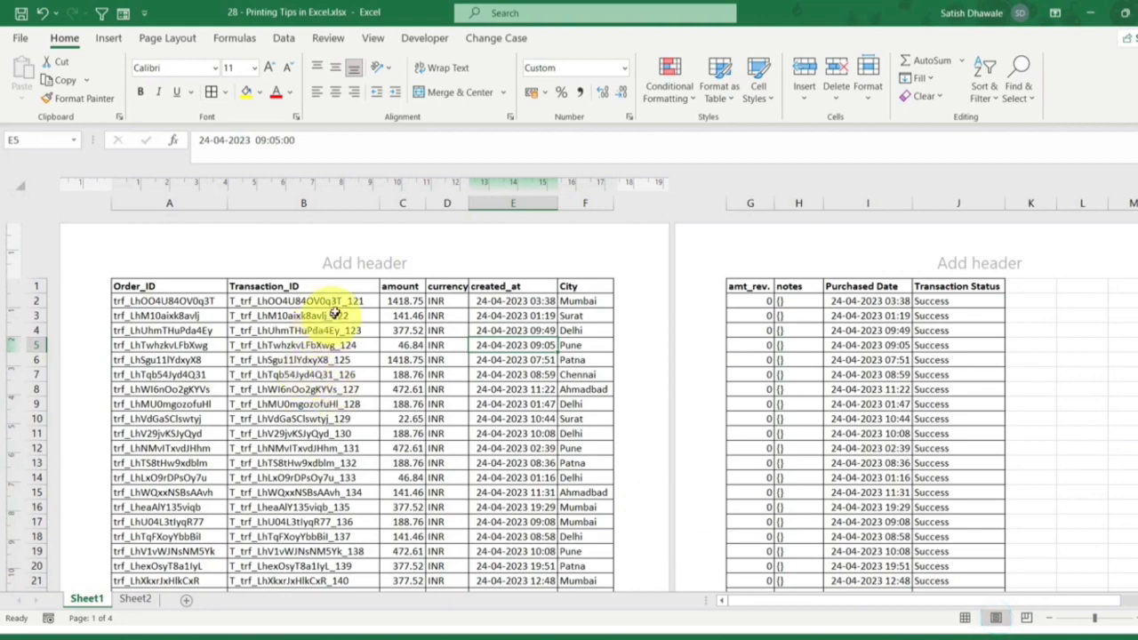
click(965, 619)
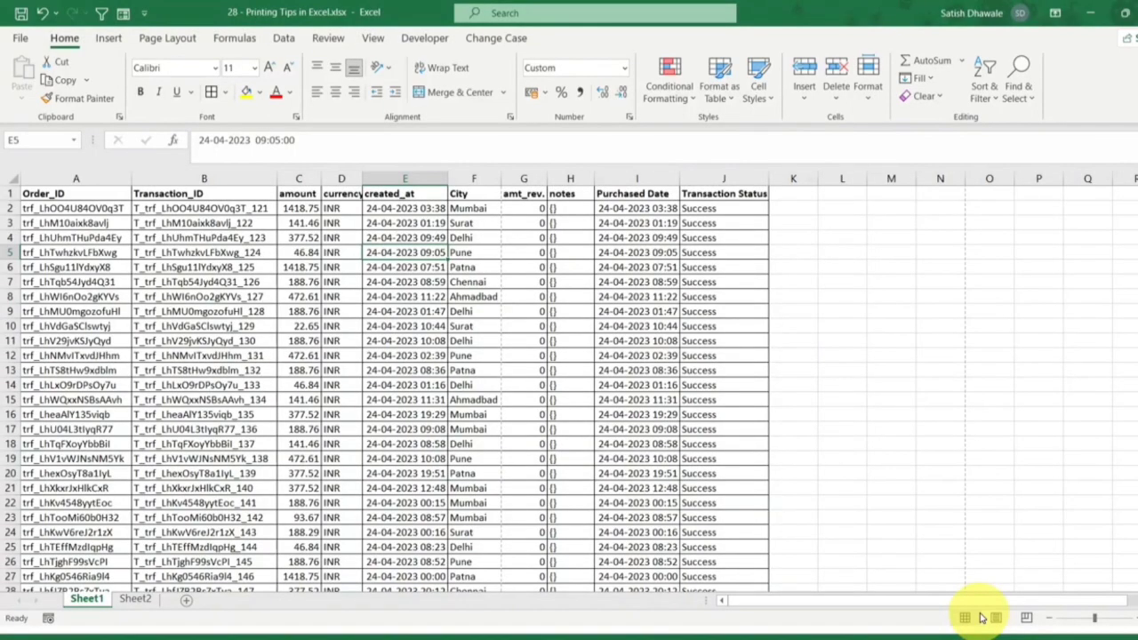
Examine the page divisions of Sheet1 in Page Break Preview and return to Normal view
click(1028, 619)
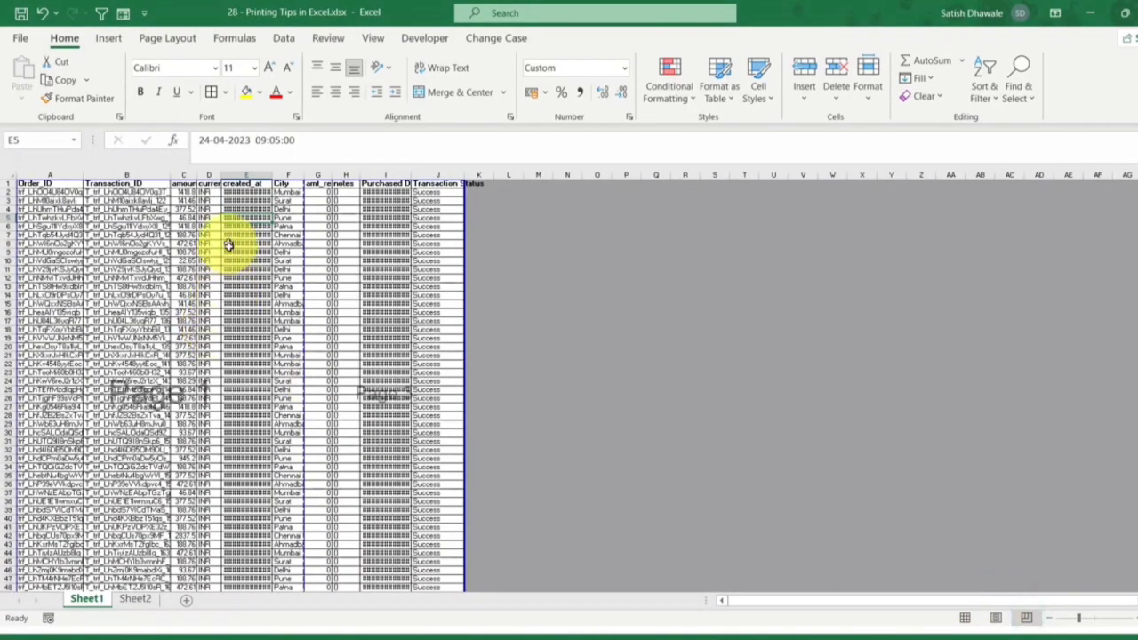
scroll(219, 386, down, 20)
scroll(219, 399, up, 20)
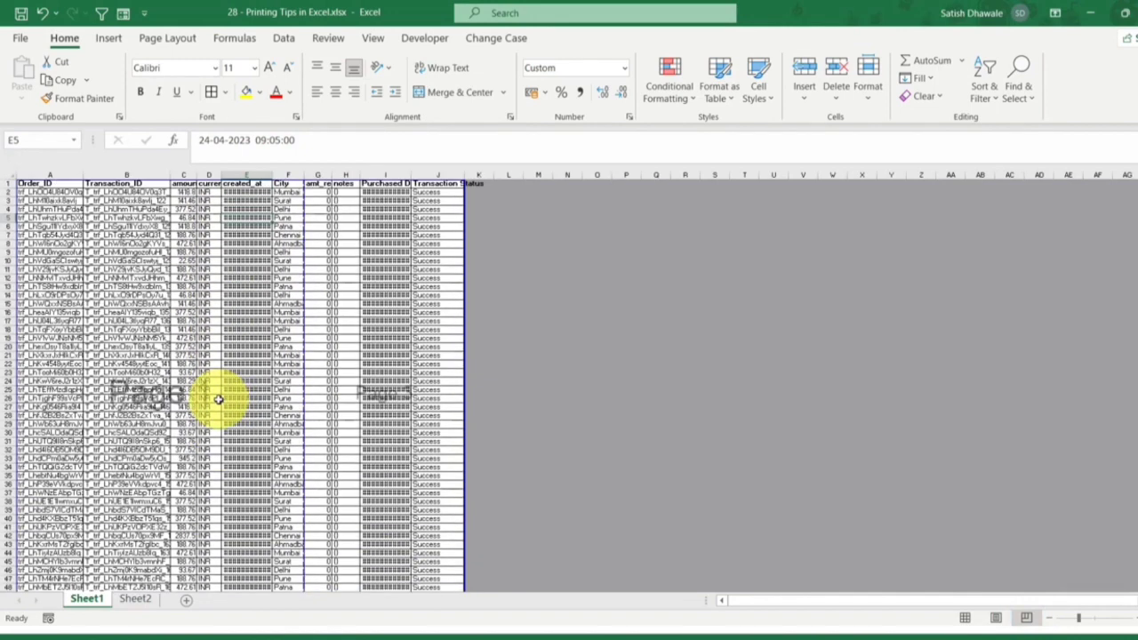
click(162, 381)
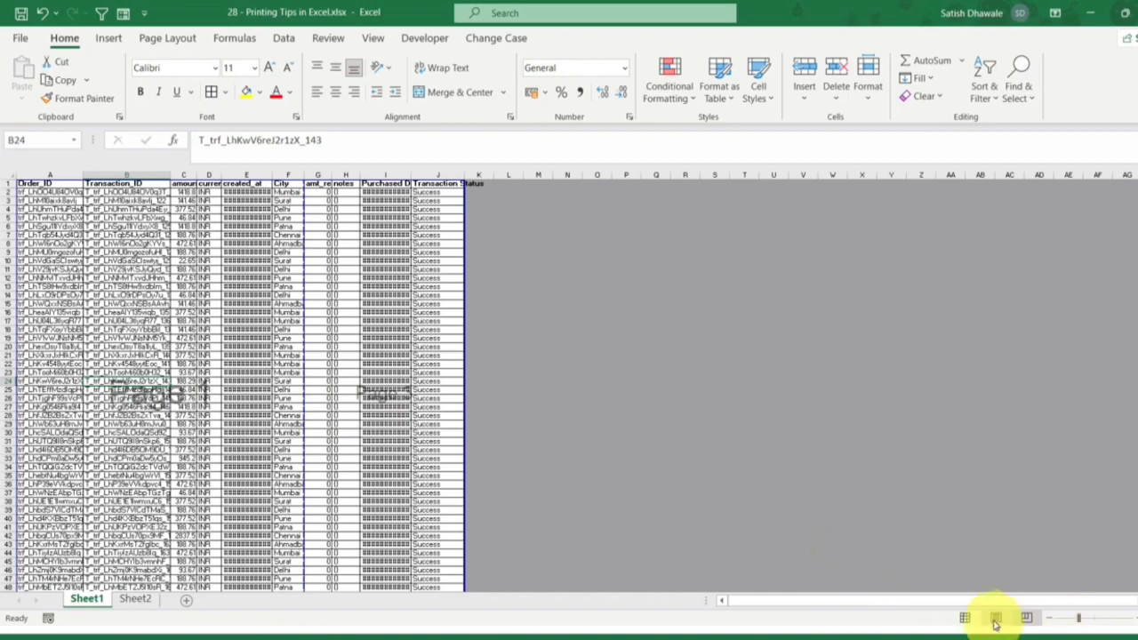
click(964, 617)
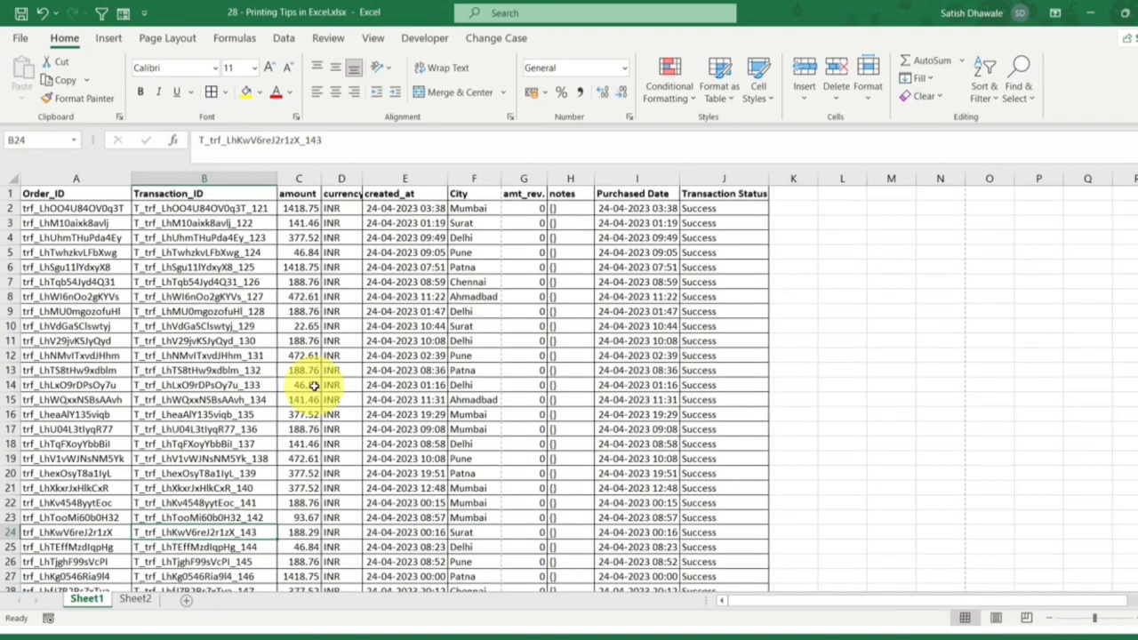
Start saving a copy of the workbook, choose PDF (*.pdf) as the file type and cancel the save
key(F12)
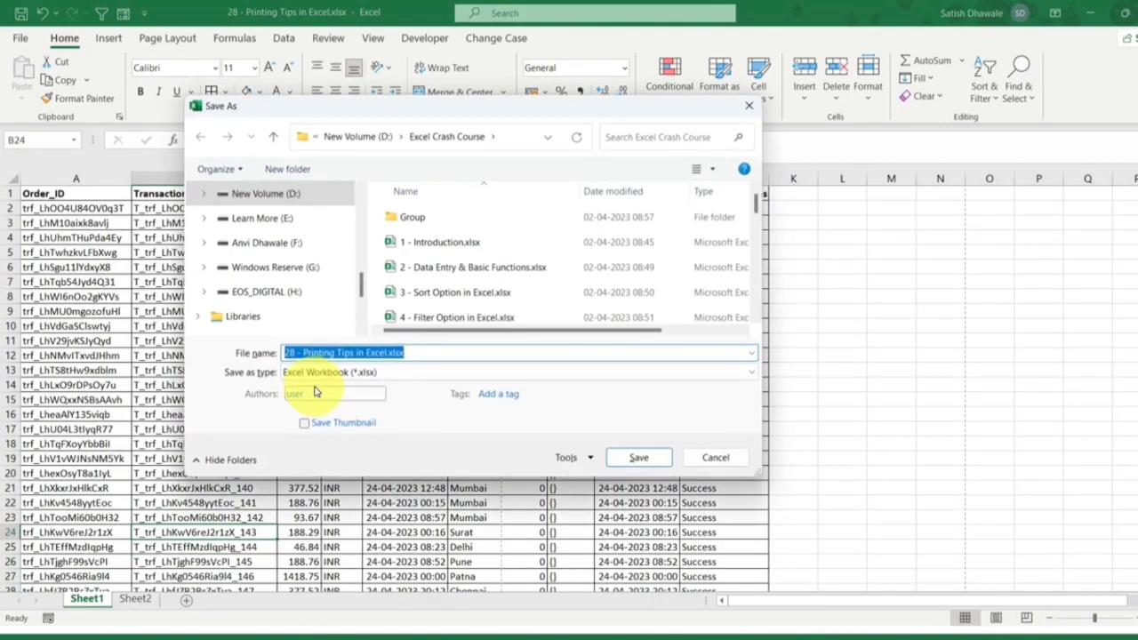
click(323, 378)
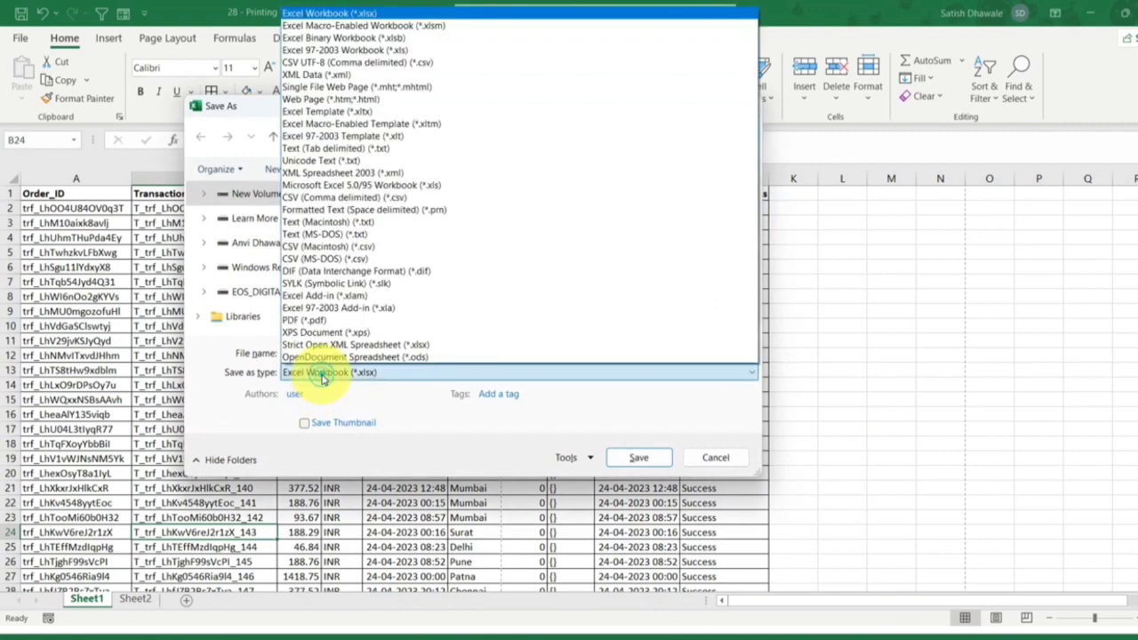
click(319, 368)
click(366, 378)
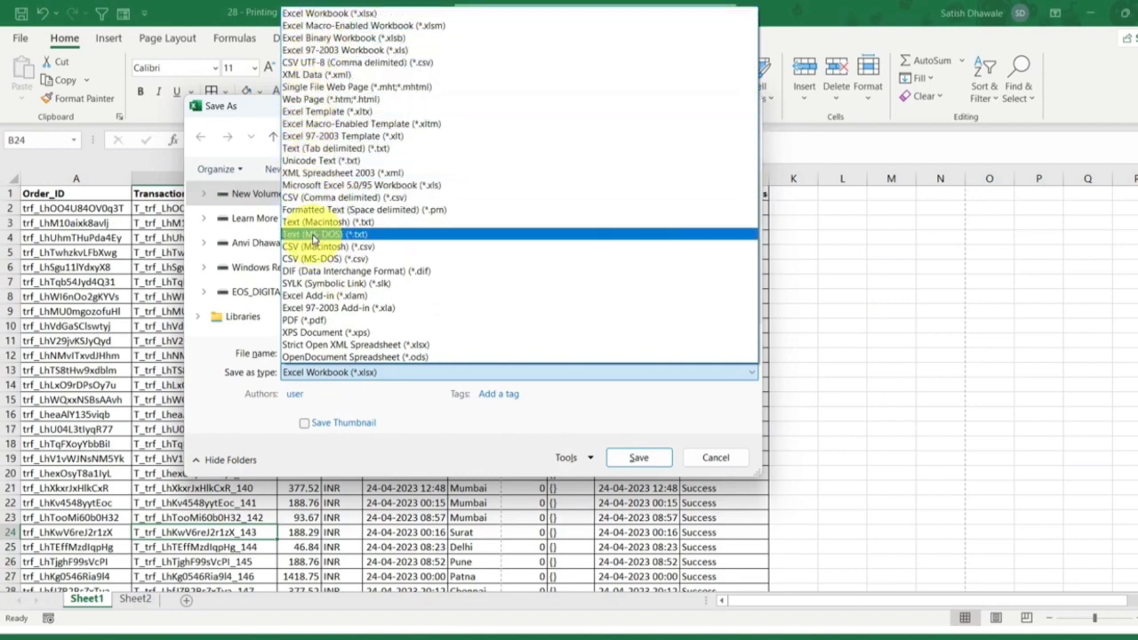
click(302, 320)
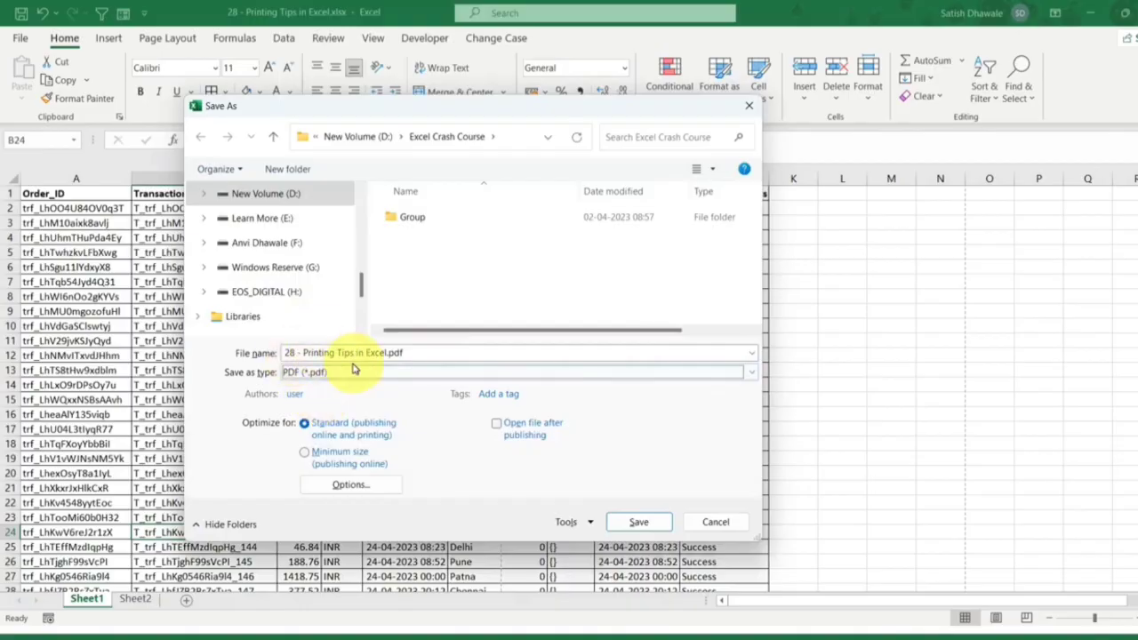
key(Escape)
Start a PDF/XPS export of the workbook and try the Minimum size optimization before restoring Standard
click(26, 41)
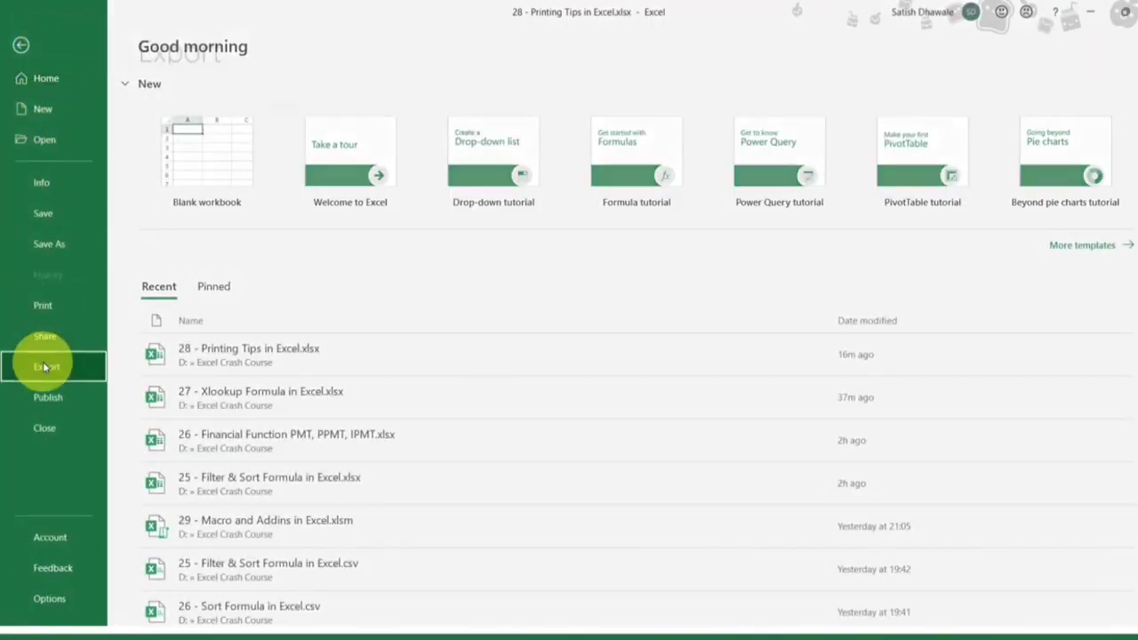
click(44, 365)
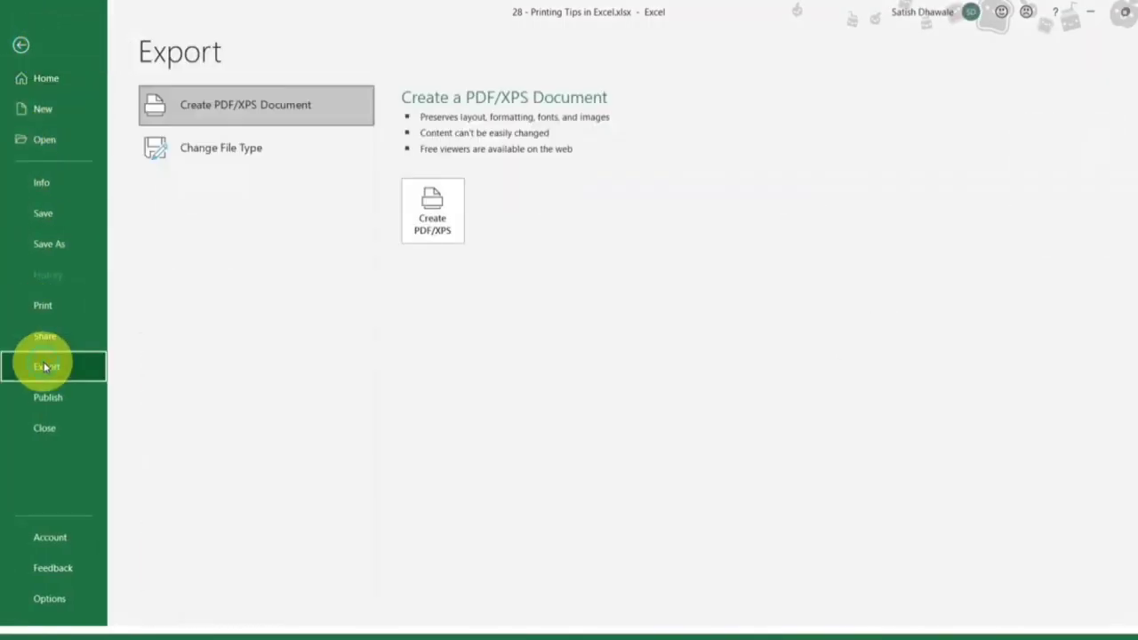
click(432, 212)
drag(332, 22, 598, 81)
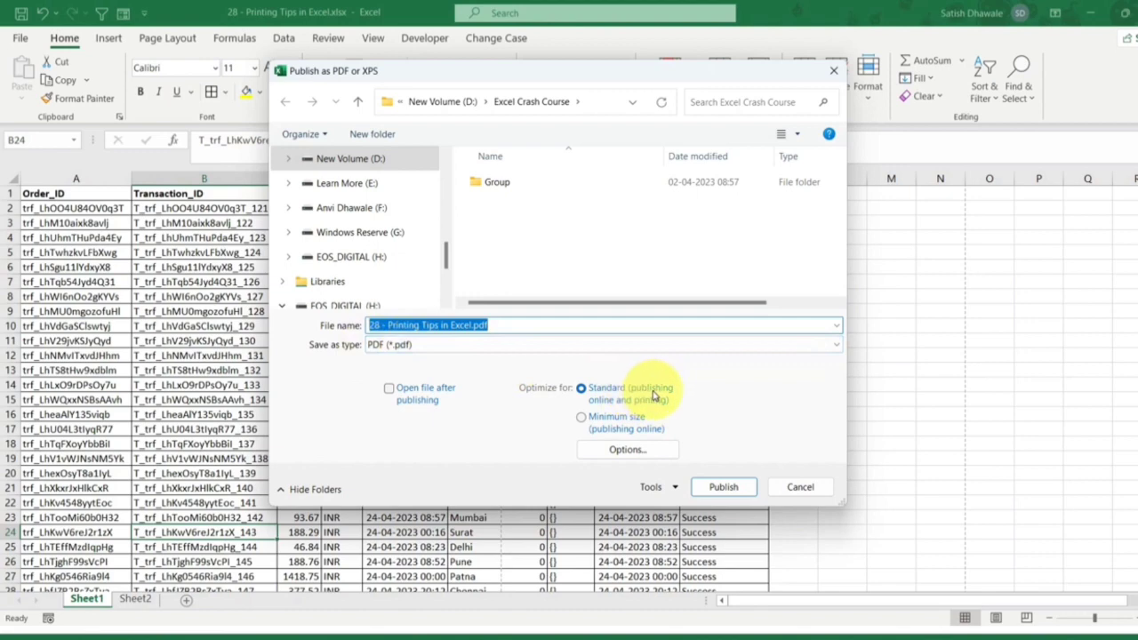
click(600, 419)
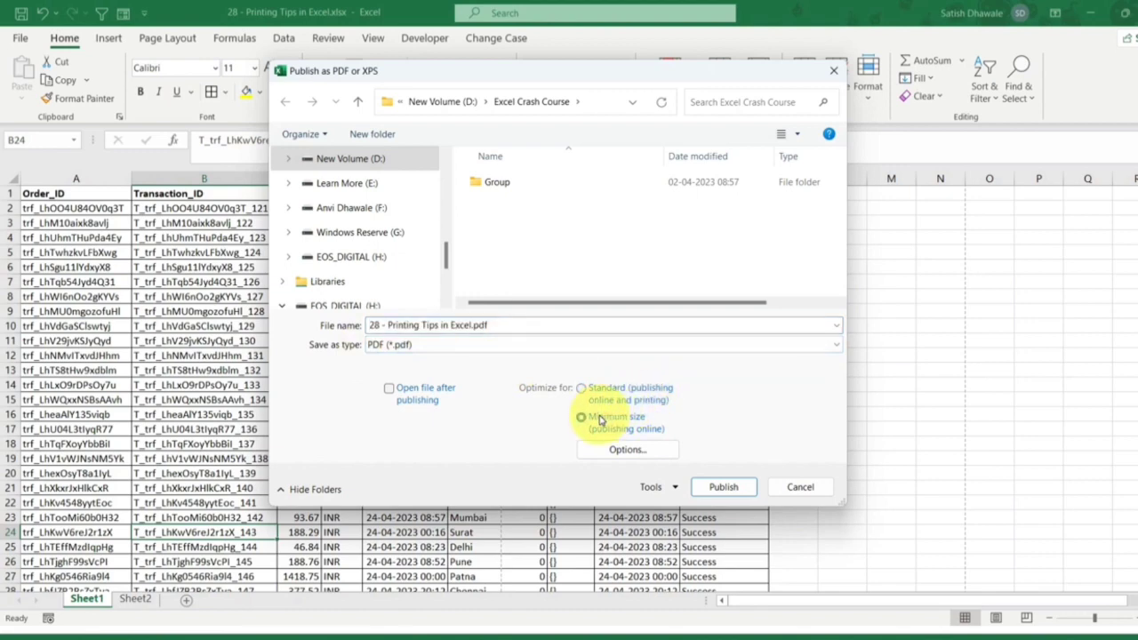
click(612, 395)
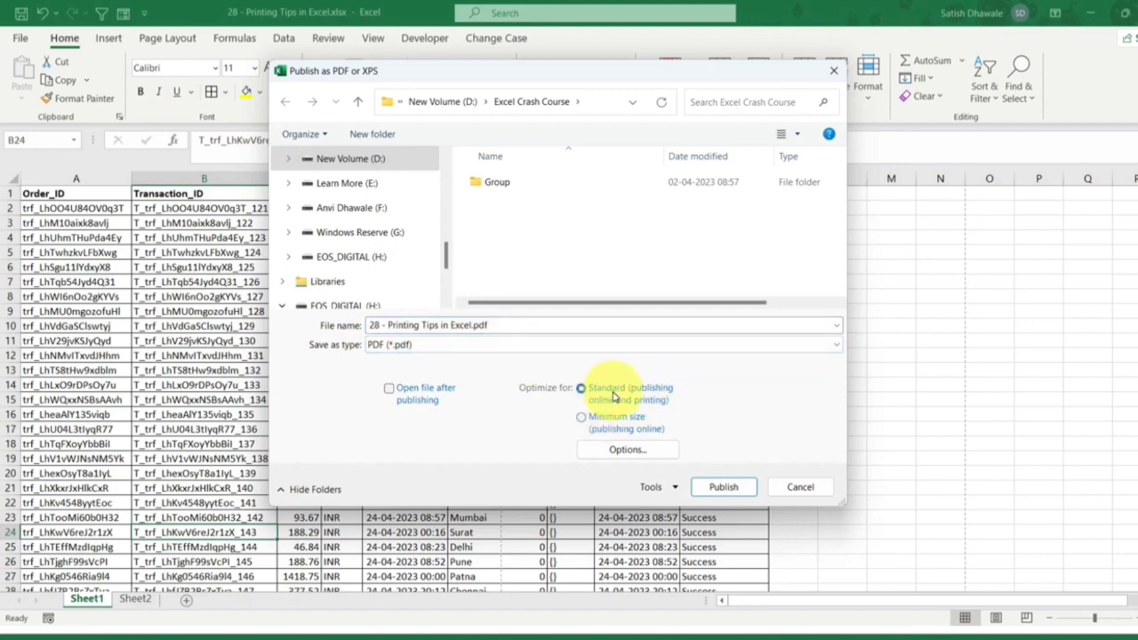
Try the Entire workbook and Page(s) export options, restore Active sheet(s) and All, and cancel the PDF export
click(627, 449)
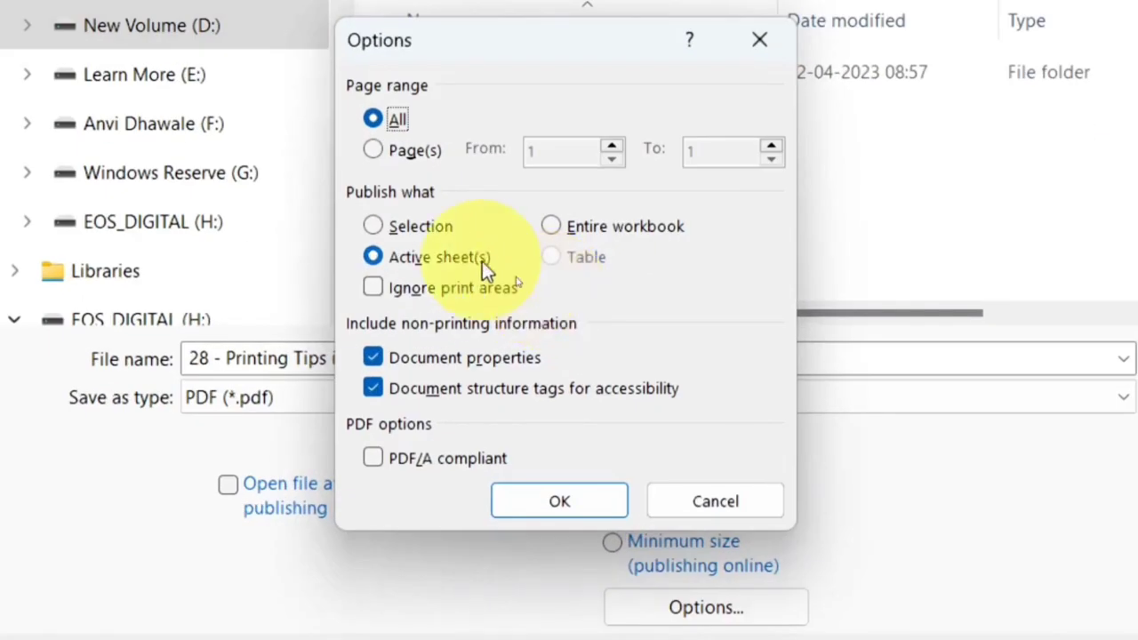
click(499, 273)
click(598, 226)
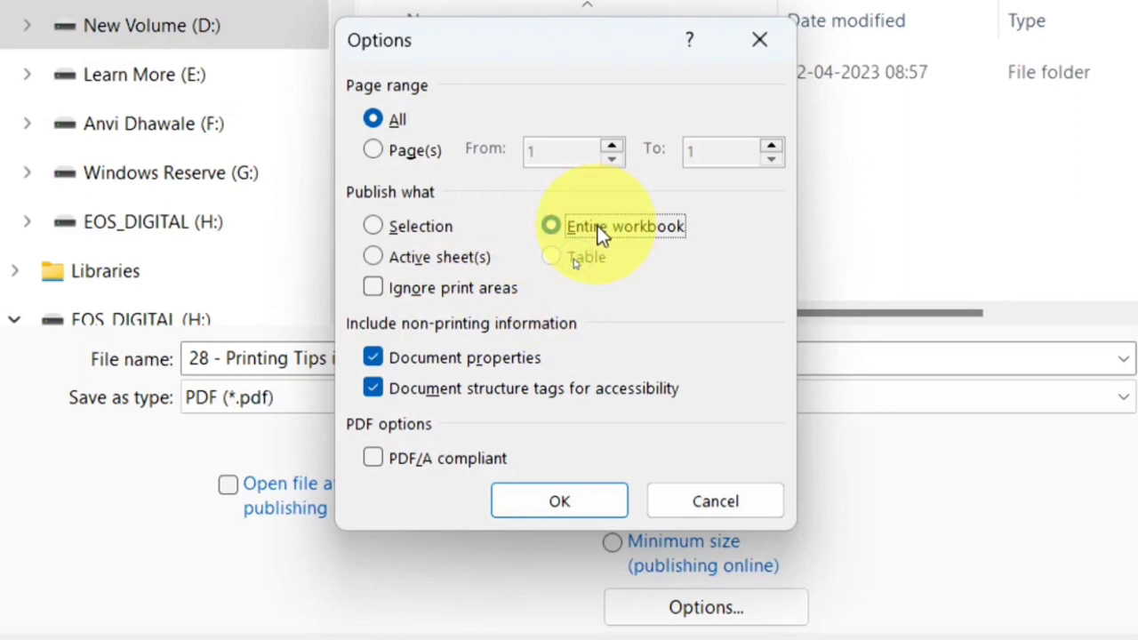
click(442, 256)
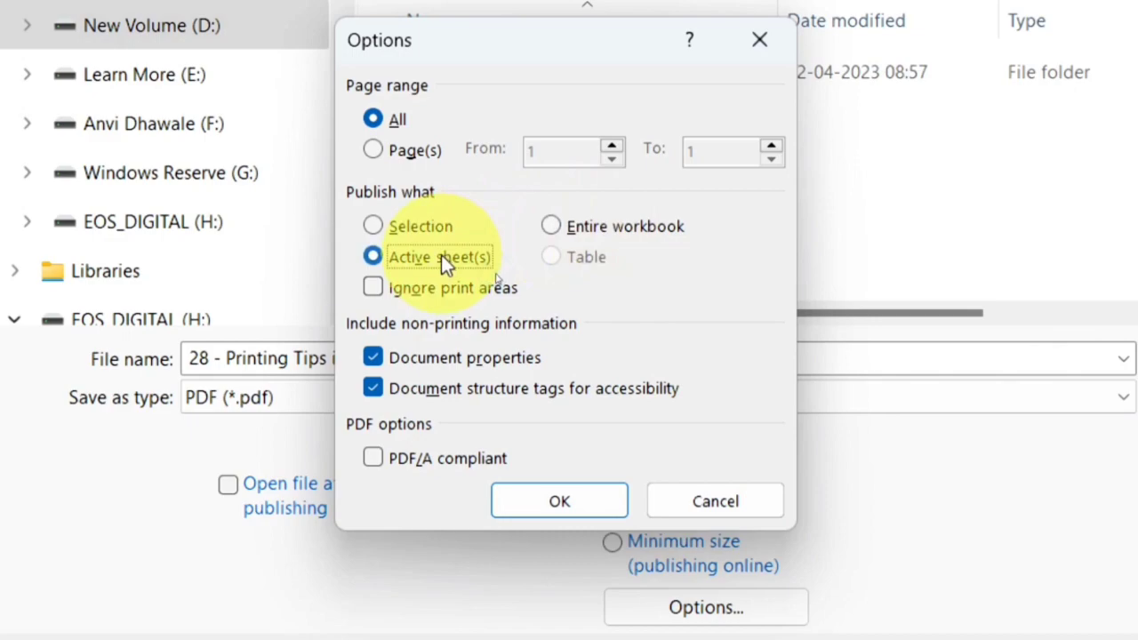
click(406, 149)
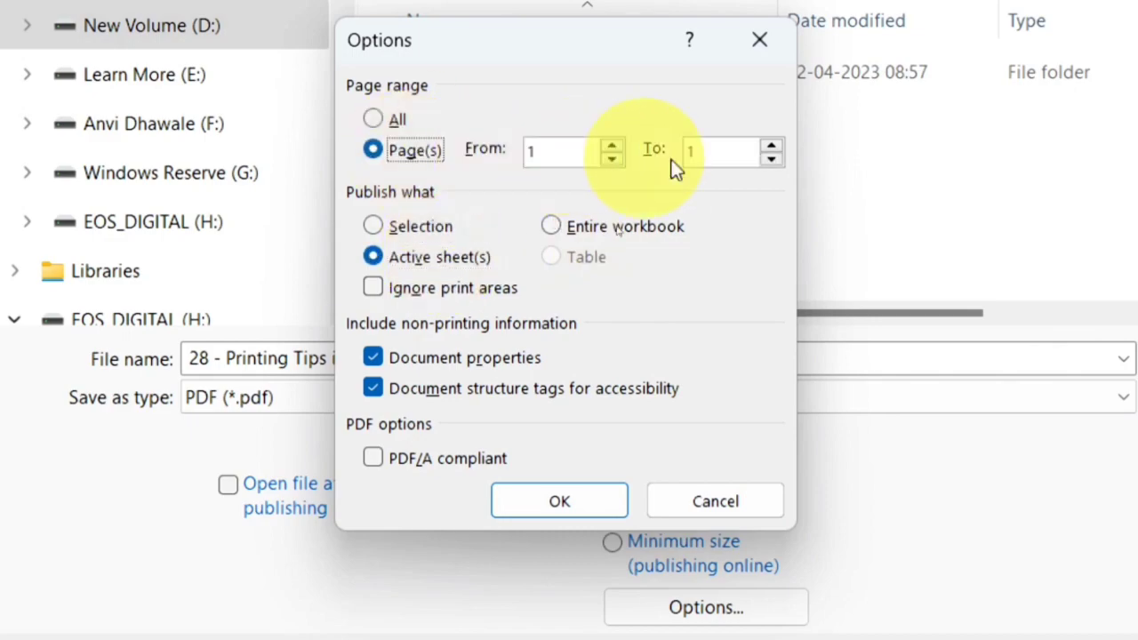
click(384, 122)
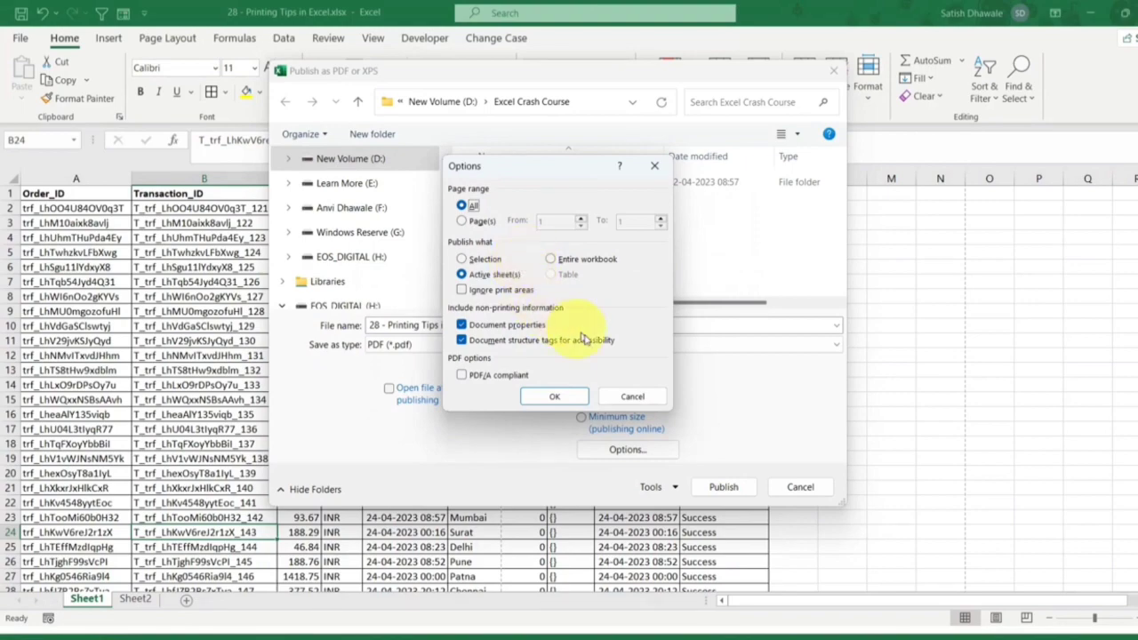
click(632, 397)
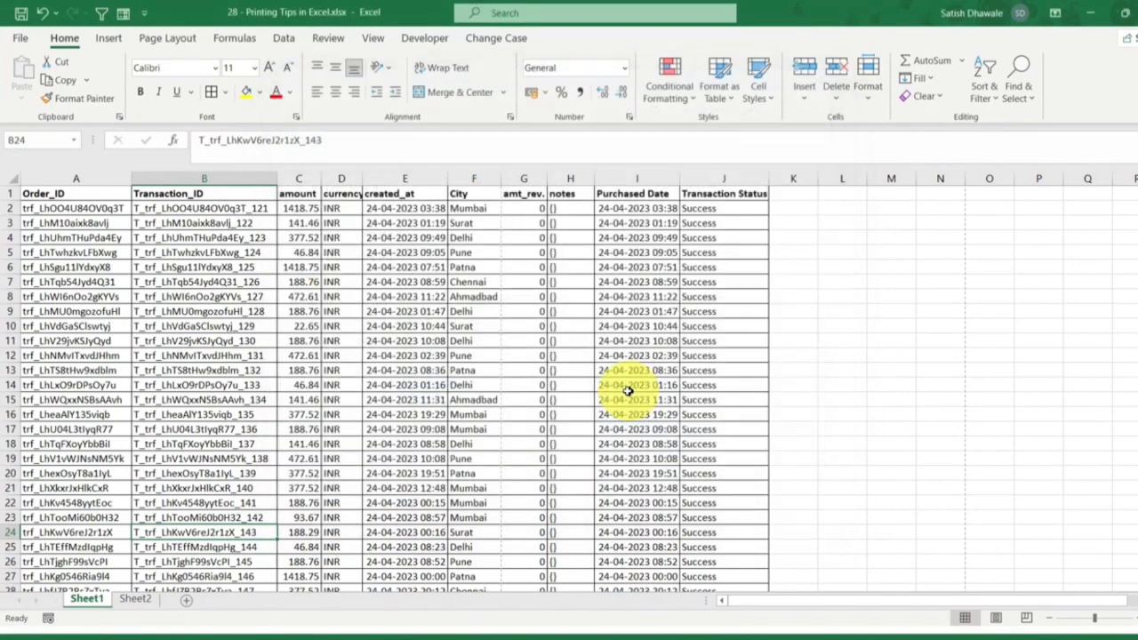